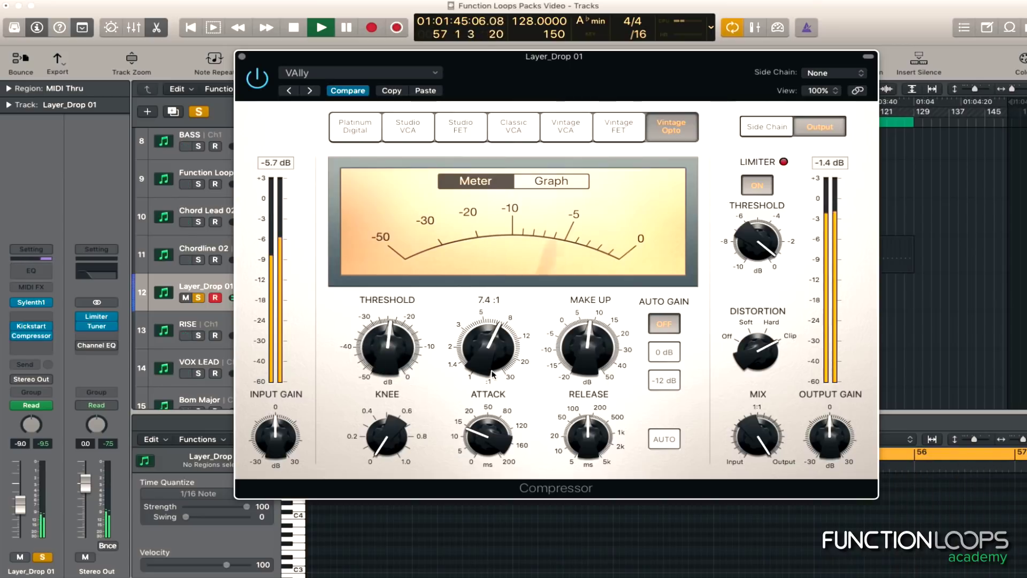
- Set the compressor's attack to 14.5 ms and release to 1100 ms, and turn on automatic release
{"action": "left_click_drag", "start_coordinate": [577, 444], "coordinate": [581, 411]}
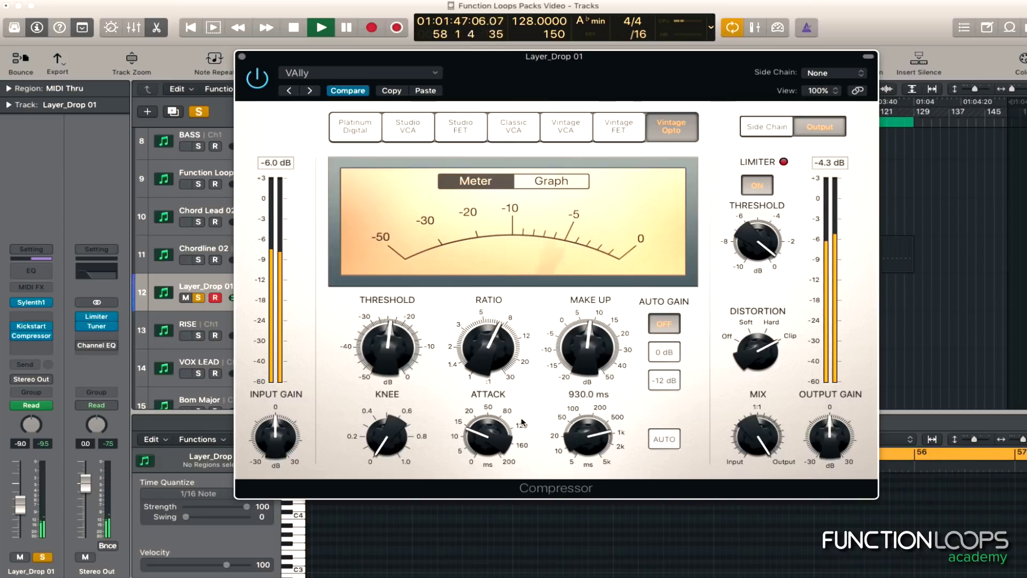
{"action": "left_click_drag", "start_coordinate": [491, 437], "coordinate": [489, 481]}
{"action": "left_click_drag", "start_coordinate": [488, 444], "coordinate": [483, 404]}
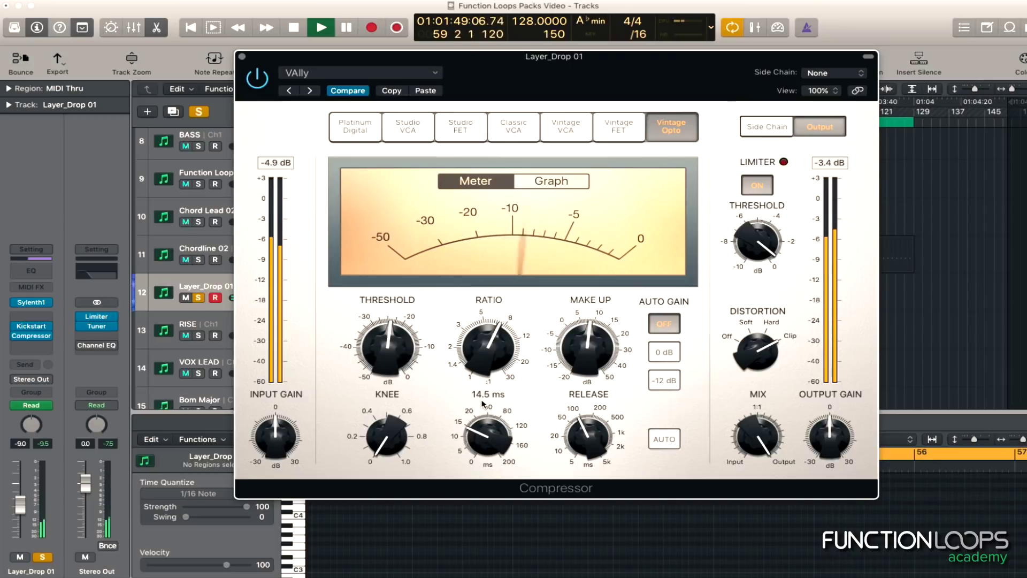
{"action": "left_click_drag", "start_coordinate": [582, 436], "coordinate": [594, 390]}
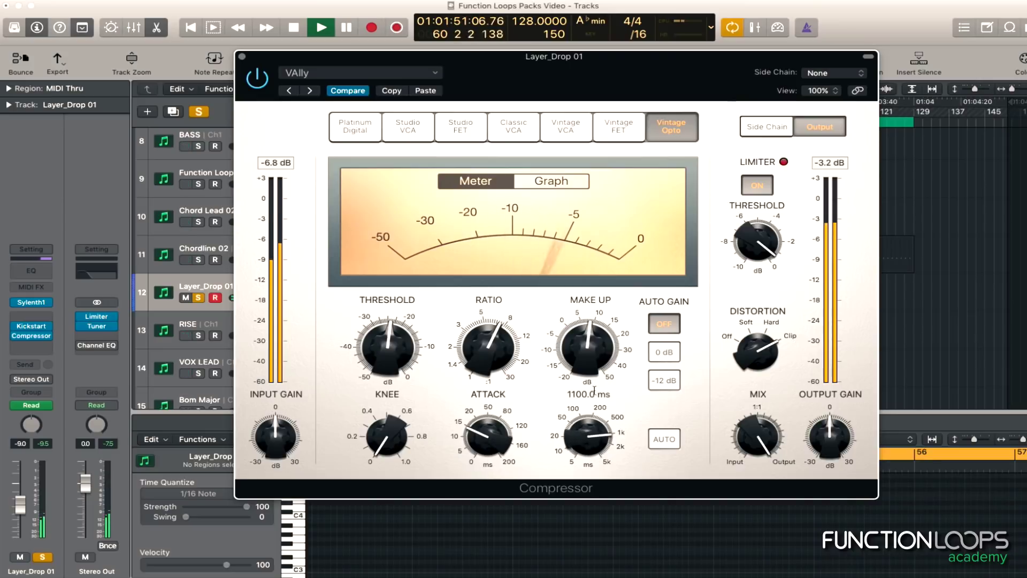
{"action": "left_click", "coordinate": [653, 439]}
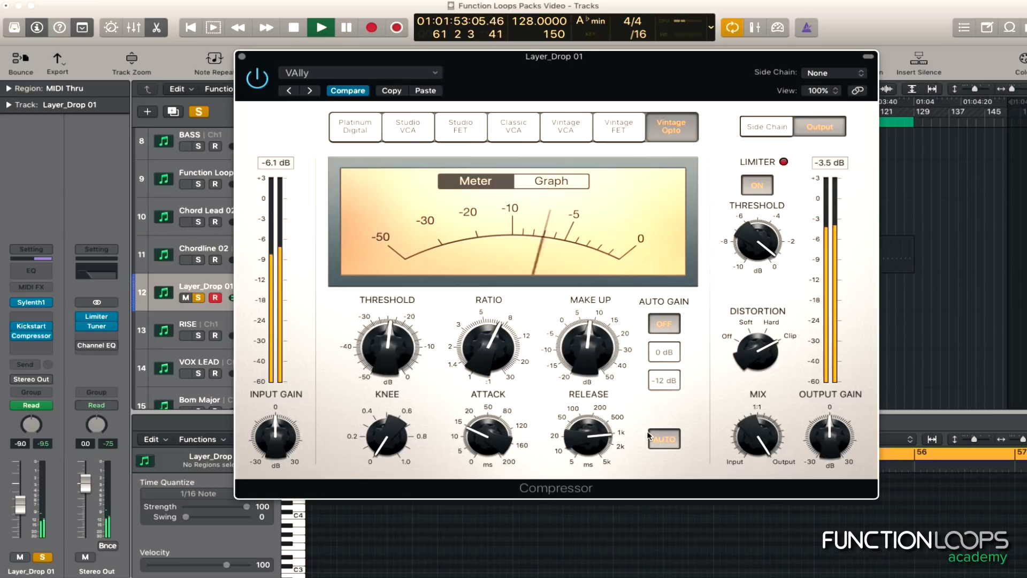
- Lower the compressor's make-up gain during playback, comparing the level against the bypassed signal
{"action": "key", "text": "space"}
{"action": "left_click", "coordinate": [257, 77]}
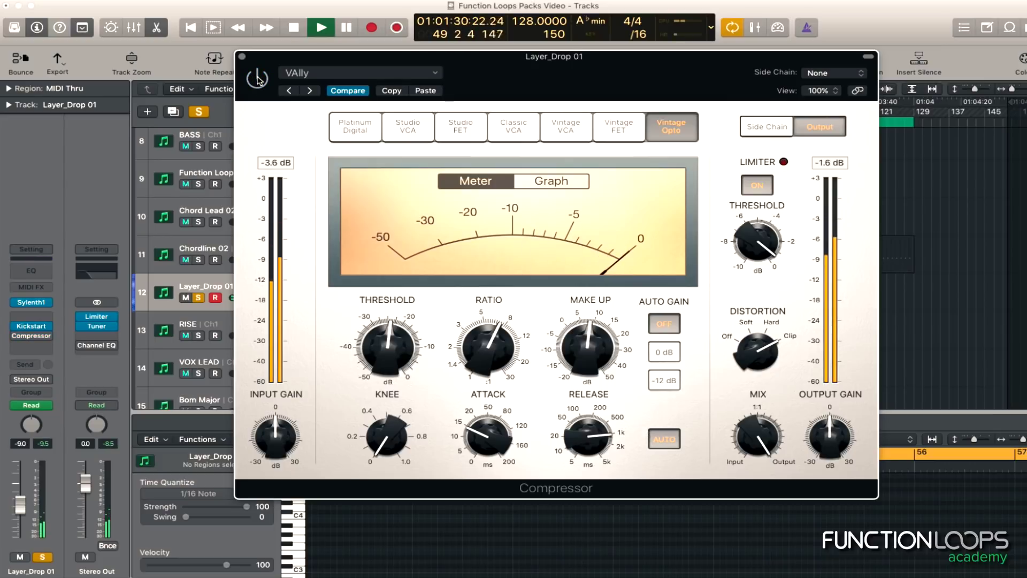
{"action": "left_click_drag", "start_coordinate": [610, 305], "coordinate": [610, 326]}
{"action": "left_click", "coordinate": [267, 81]}
- Raise the compressor's knee to 1.0 and its threshold, compare with bypass, and close the compressor window
{"action": "left_click_drag", "start_coordinate": [397, 434], "coordinate": [385, 452]}
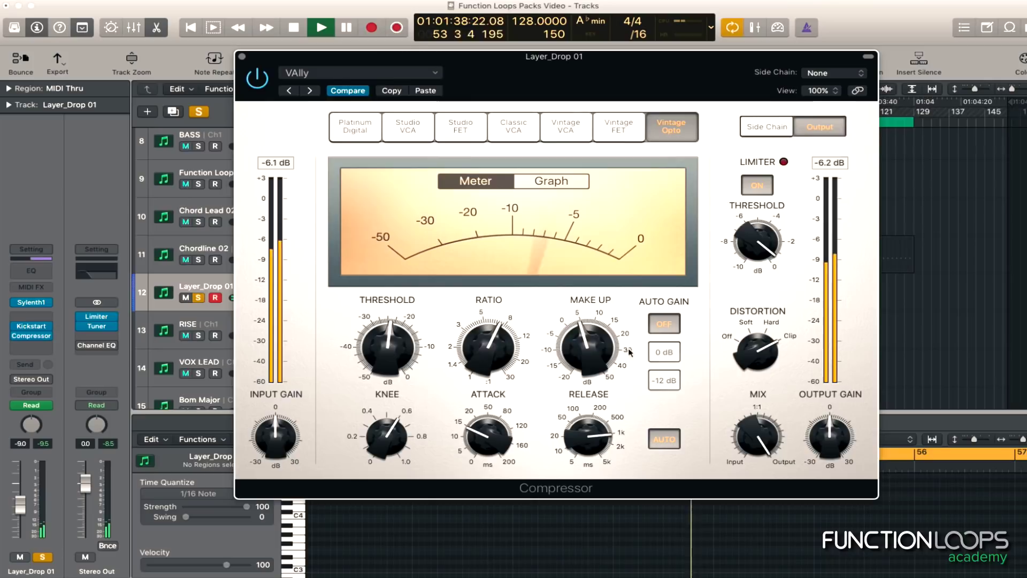
{"action": "mouse_move", "coordinate": [391, 340]}
{"action": "left_mouse_down"}
{"action": "mouse_move", "coordinate": [394, 362]}
{"action": "mouse_move", "coordinate": [395, 345]}
{"action": "left_mouse_up"}
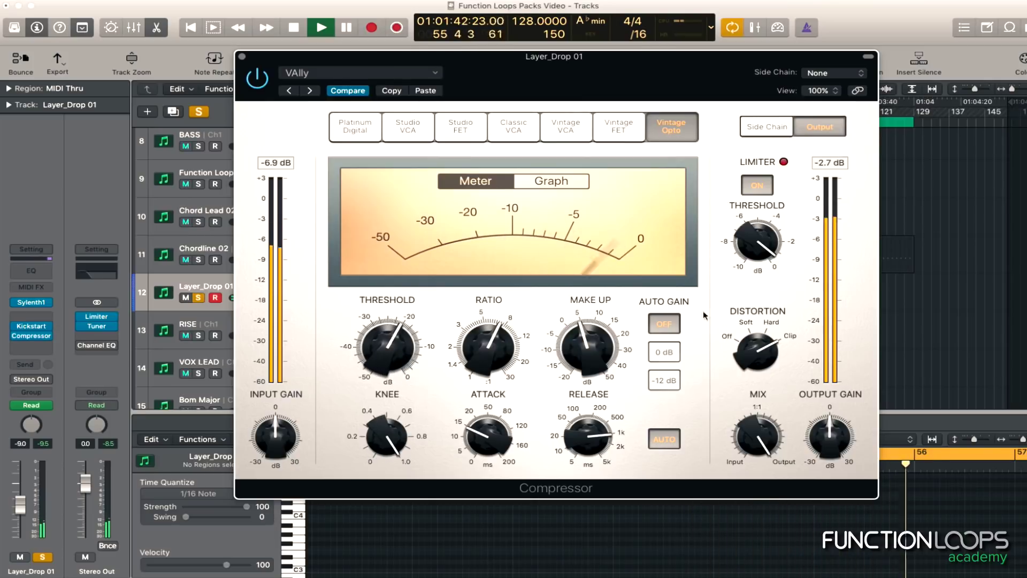
{"action": "left_click", "coordinate": [258, 79]}
{"action": "left_click", "coordinate": [265, 86]}
{"action": "left_click", "coordinate": [243, 57]}
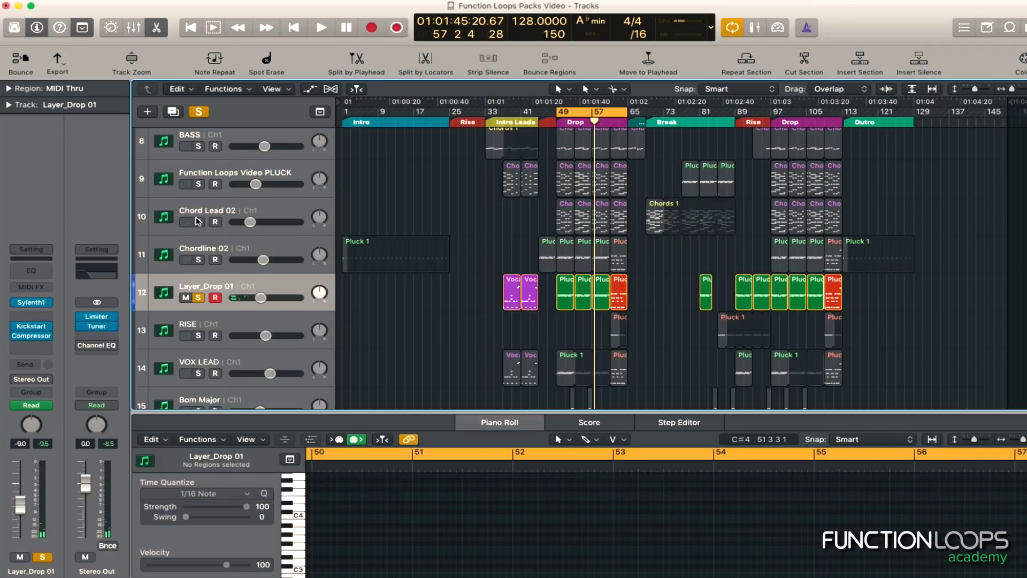
- Insert a Limiter after the Compressor on the Layer_Drop 01 channel strip
{"action": "left_click", "coordinate": [43, 349]}
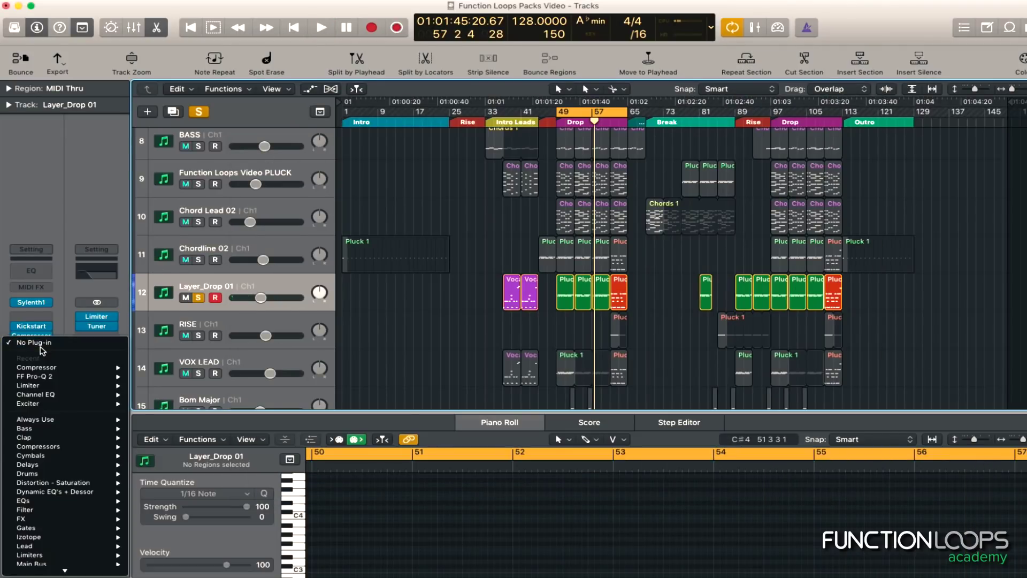
{"action": "mouse_move", "coordinate": [75, 388]}
{"action": "left_click", "coordinate": [150, 386]}
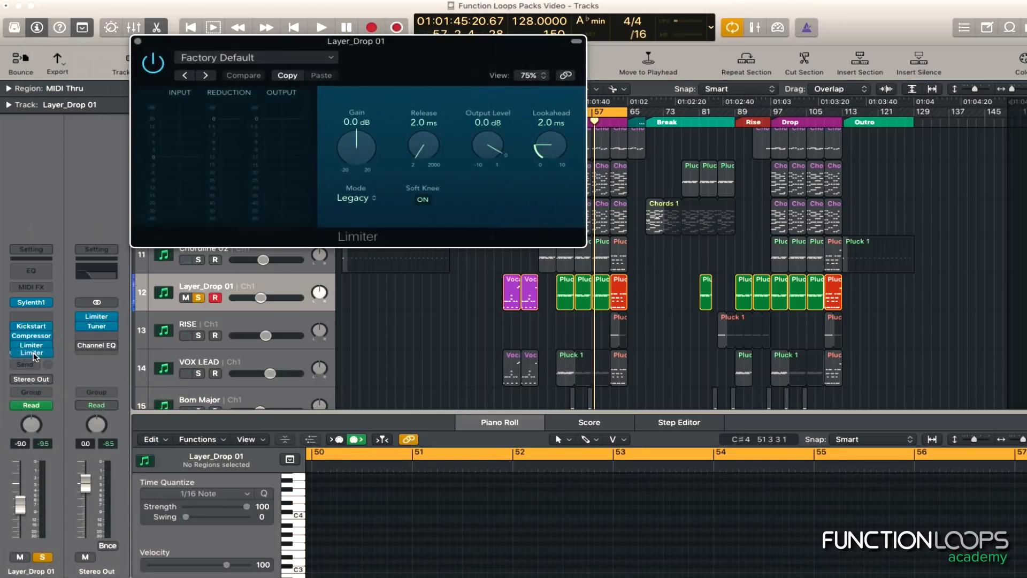
{"action": "left_click", "coordinate": [33, 353]}
- Insert FF Pro-Q 2 between the Compressor and the Limiter and remove its default 2456.6 Hz band
{"action": "left_click", "coordinate": [34, 337]}
{"action": "mouse_move", "coordinate": [52, 375]}
{"action": "left_click", "coordinate": [154, 375]}
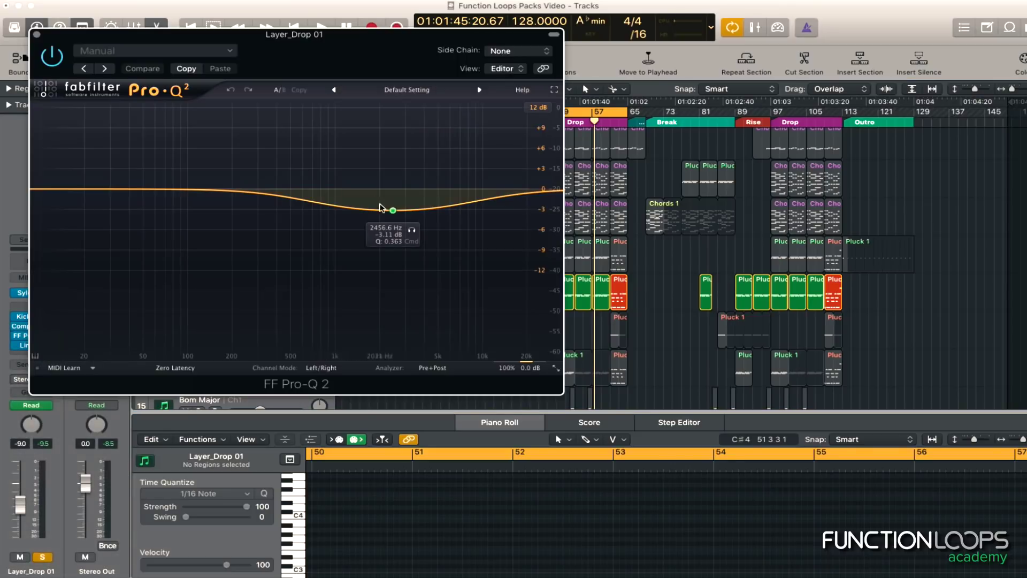
{"action": "right_click", "coordinate": [393, 212]}
{"action": "key", "text": "Escape"}
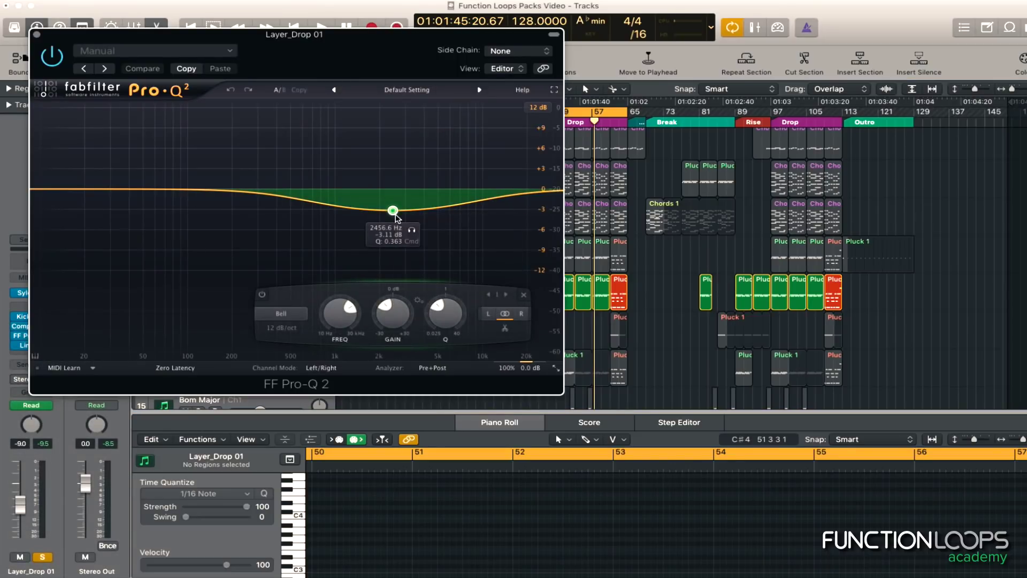
{"action": "left_click", "coordinate": [416, 284]}
- During playback, add a low cut at 169.77 Hz and a bell notch at 858.54 Hz with -5.69 dB gain and Q 40
{"action": "key", "text": "space"}
{"action": "left_click_drag", "start_coordinate": [75, 188], "coordinate": [222, 193]}
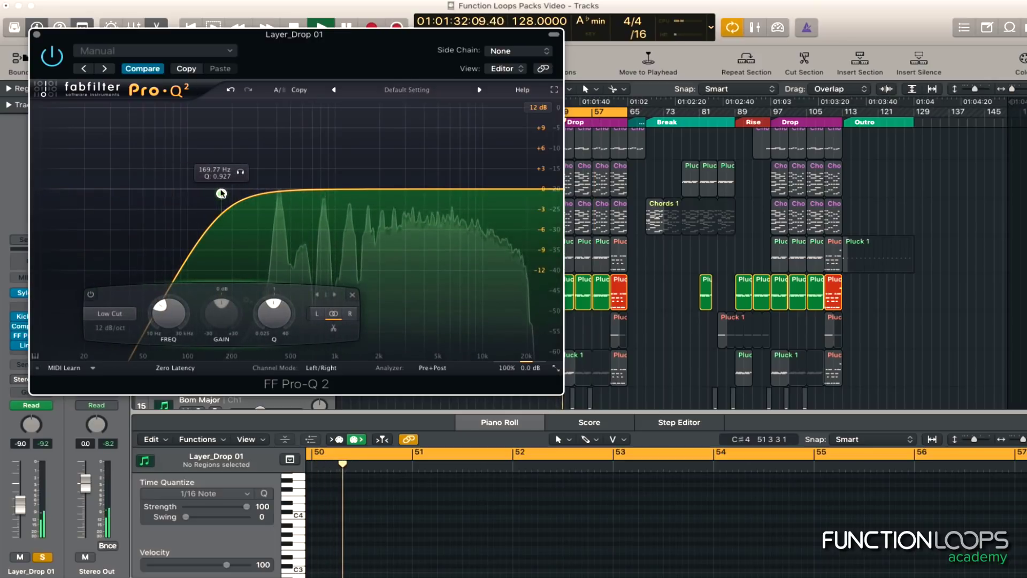
{"action": "left_click", "coordinate": [306, 188]}
{"action": "left_click_drag", "start_coordinate": [359, 314], "coordinate": [359, 256]}
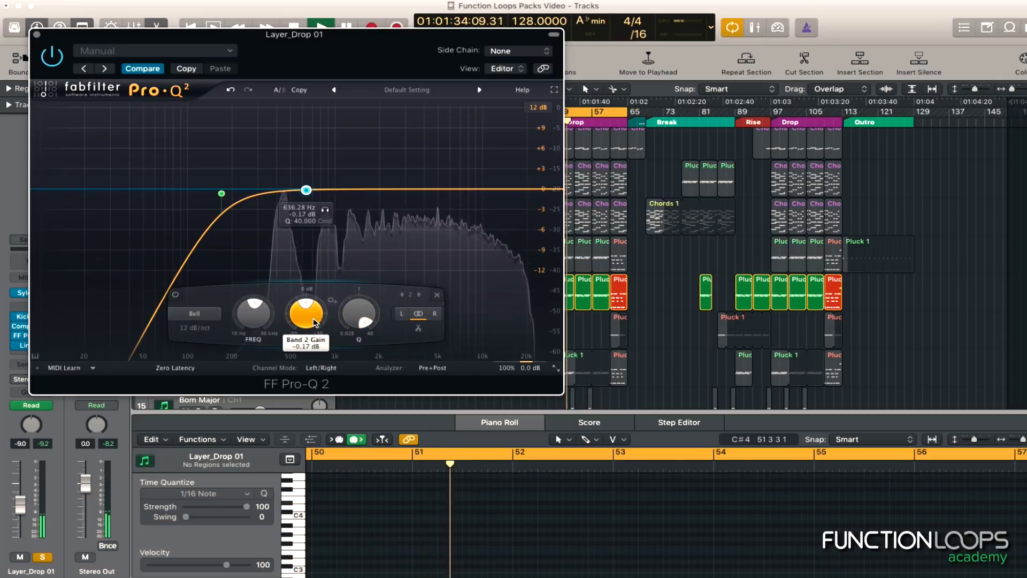
{"action": "left_click_drag", "start_coordinate": [306, 314], "coordinate": [306, 257]}
{"action": "left_click_drag", "start_coordinate": [249, 321], "coordinate": [298, 377]}
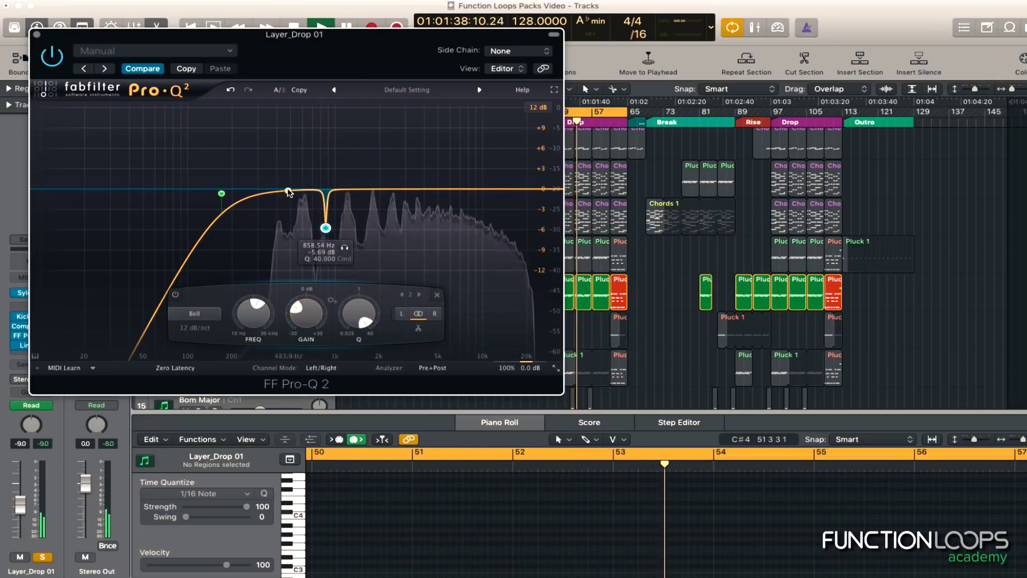
- Add a narrow bell notch just below 500 Hz with a gain of -5.70 dB
{"action": "left_click", "coordinate": [288, 189]}
{"action": "left_click_drag", "start_coordinate": [363, 321], "coordinate": [363, 267]}
{"action": "left_click_drag", "start_coordinate": [289, 313], "coordinate": [289, 256]}
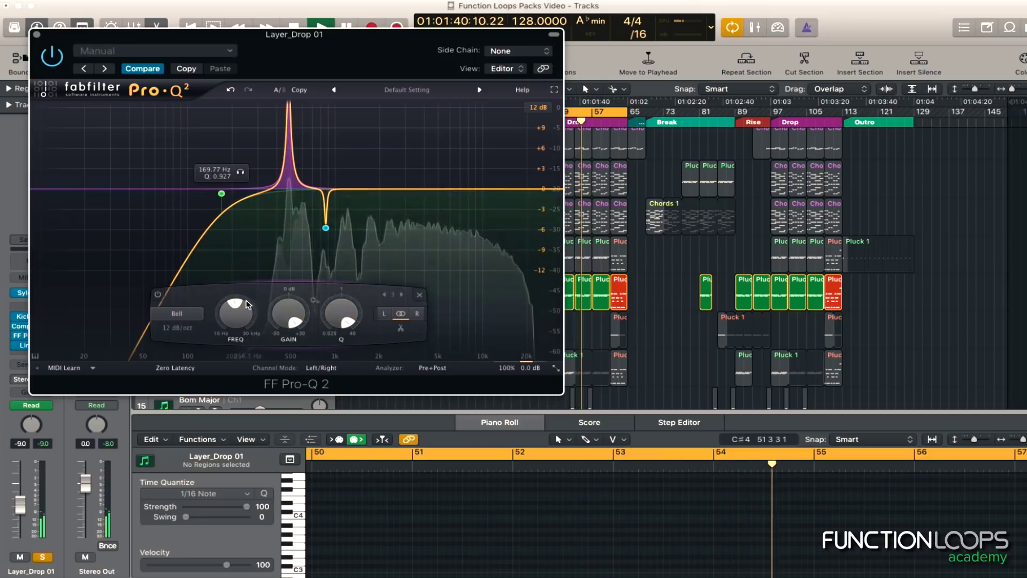
{"action": "left_click_drag", "start_coordinate": [288, 316], "coordinate": [287, 378]}
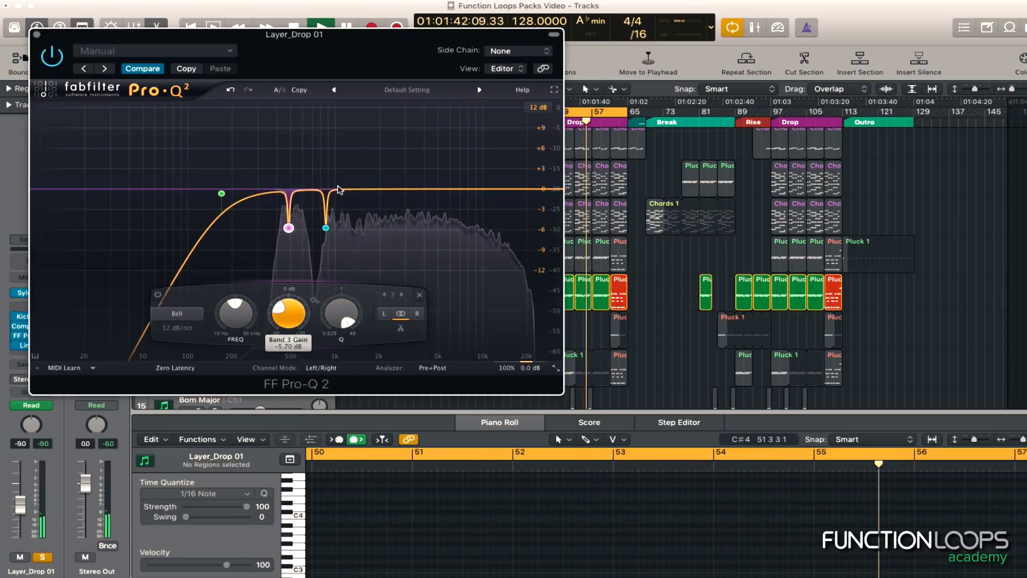
- Add a narrow bell notch at about 1554 Hz with a gain of about -3 dB
{"action": "left_click", "coordinate": [362, 190]}
{"action": "left_click_drag", "start_coordinate": [416, 318], "coordinate": [417, 265]}
{"action": "left_click_drag", "start_coordinate": [363, 316], "coordinate": [364, 268]}
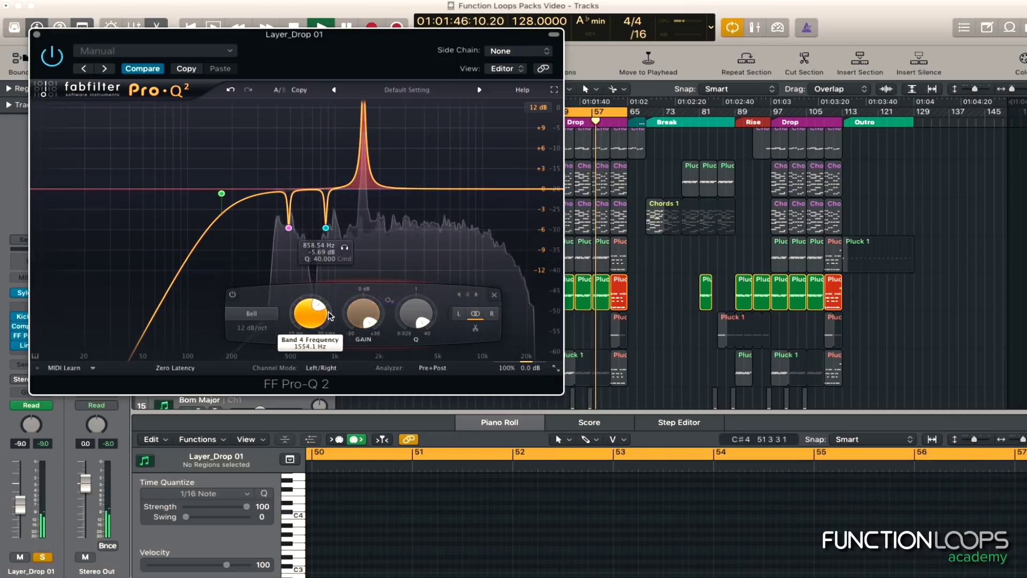
{"action": "left_click_drag", "start_coordinate": [362, 310], "coordinate": [362, 374]}
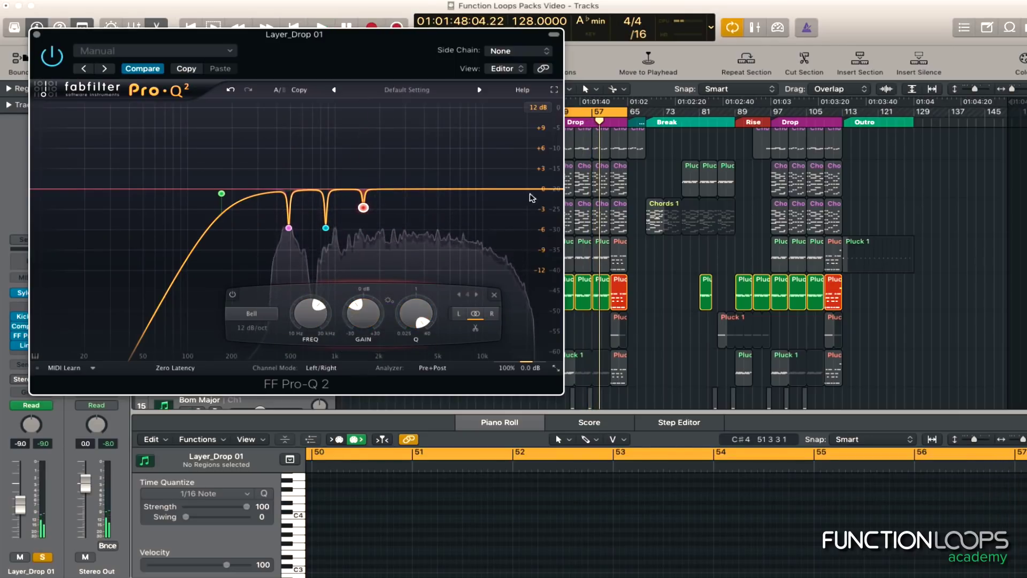
- Add an 18 dB/oct high cut at about 13.5 kHz and restart playback
{"action": "left_click", "coordinate": [546, 189]}
{"action": "left_click_drag", "start_coordinate": [539, 192], "coordinate": [514, 188]}
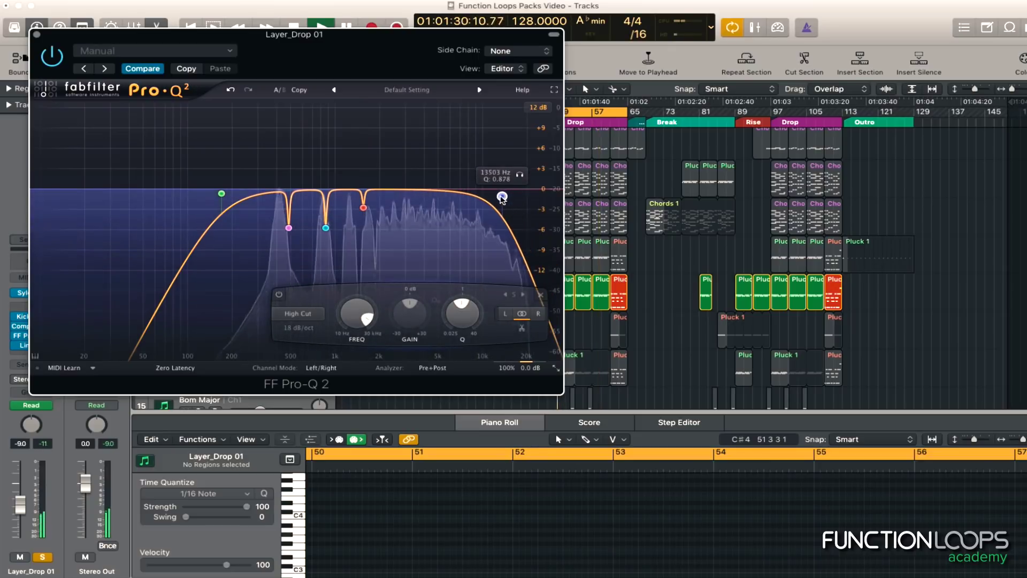
{"action": "key", "text": "space"}
- Add a bell cut of about 2 dB near 4 kHz and another of 0.83 dB at about 6.7 kHz, then close the equalizer
{"action": "left_click_drag", "start_coordinate": [390, 190], "coordinate": [434, 208]}
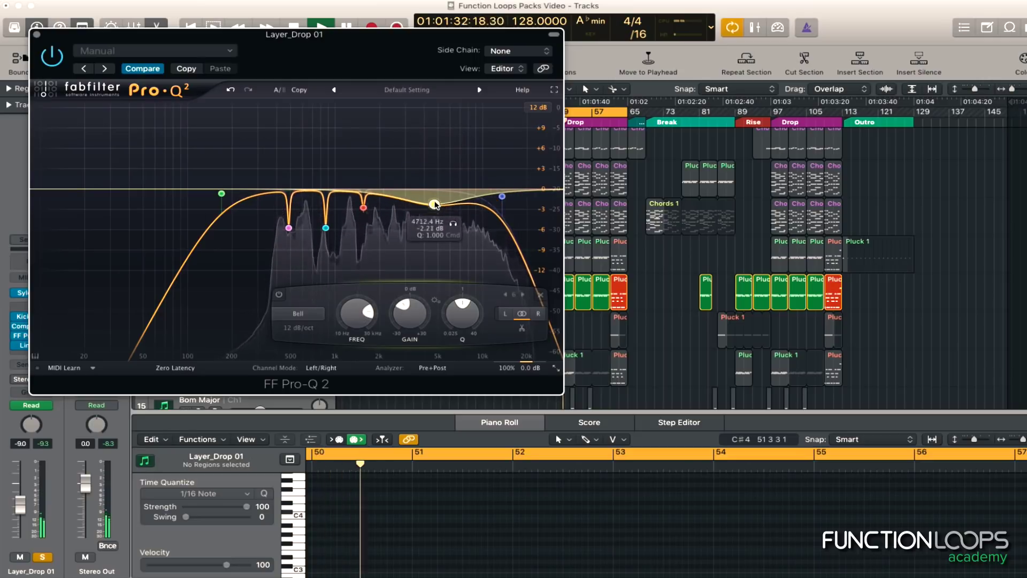
{"action": "scroll", "coordinate": [434, 200], "scroll_direction": "up", "scroll_amount": 5}
{"action": "left_click_drag", "start_coordinate": [432, 204], "coordinate": [420, 207]}
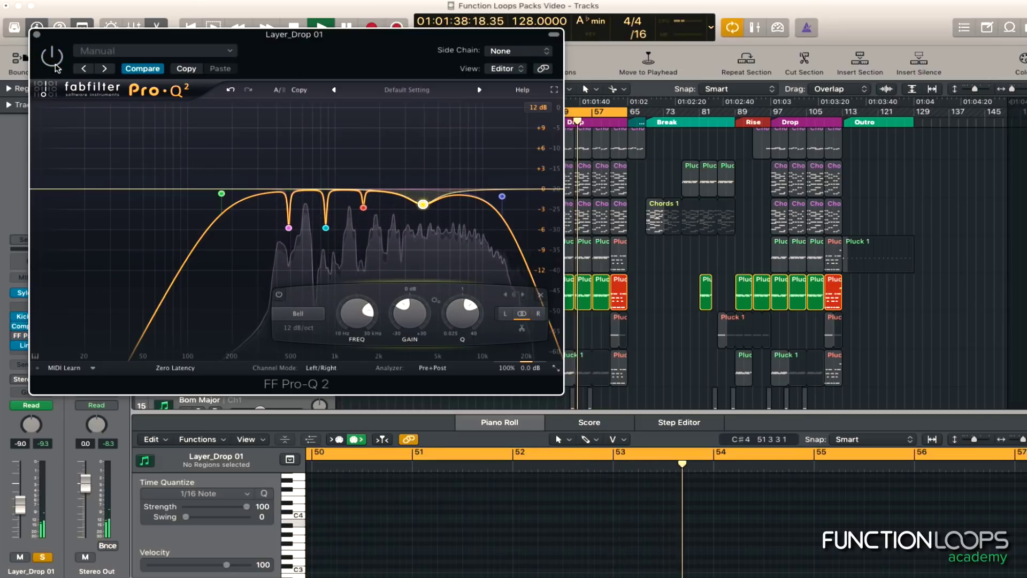
{"action": "left_click", "coordinate": [58, 68]}
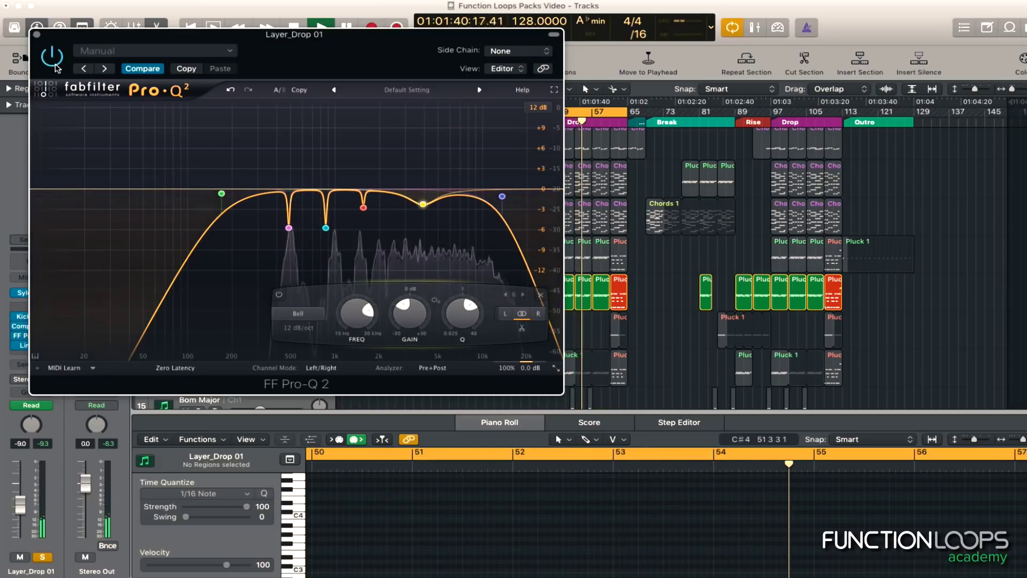
{"action": "left_click", "coordinate": [457, 194]}
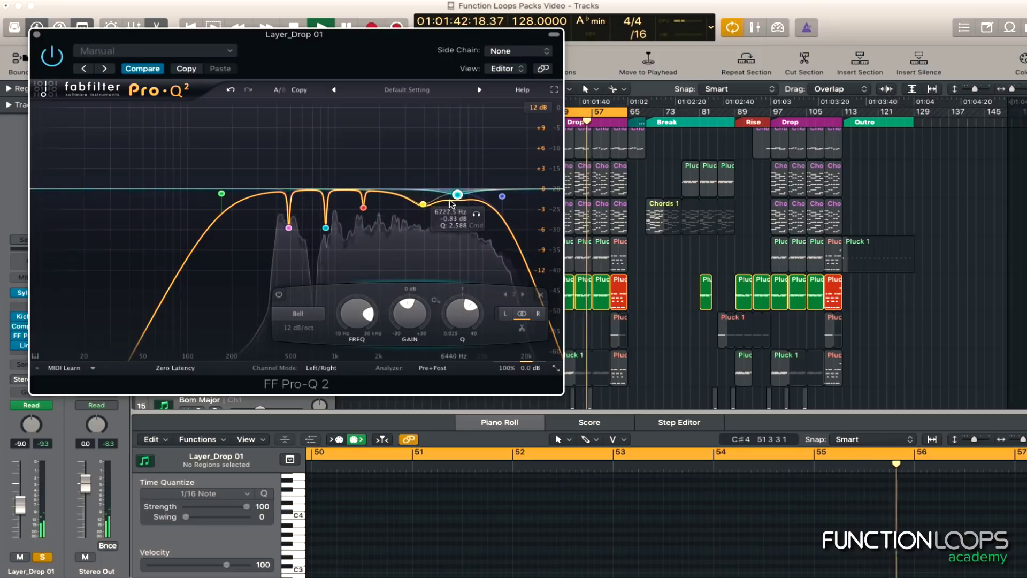
{"action": "left_click", "coordinate": [36, 34]}
- Solo the tracks from BASS to Chordline 02 with Layer_Drop 01, and lower Layer_Drop 01's volume to -9.8 dB
{"action": "left_click", "coordinate": [198, 260]}
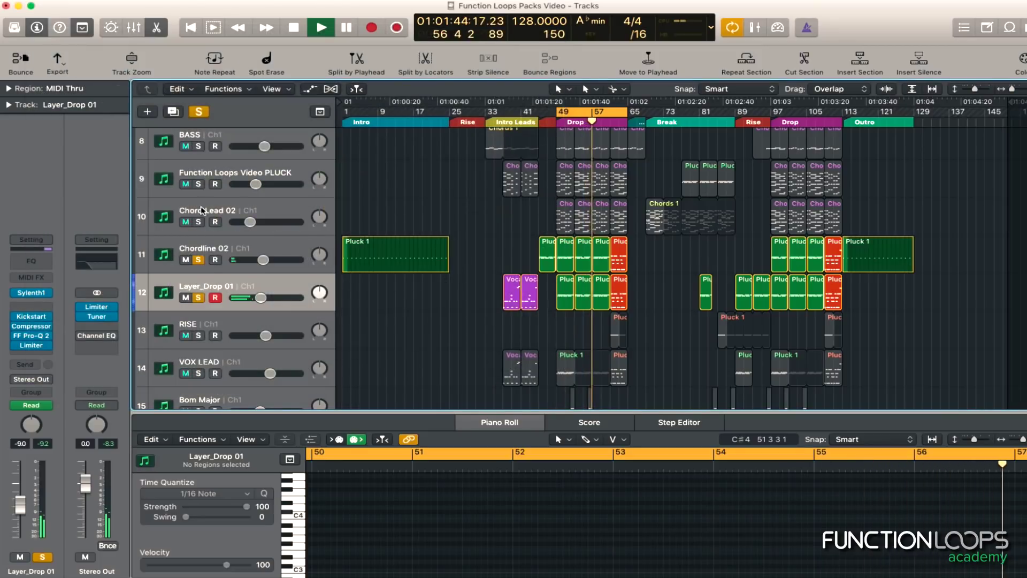
{"action": "left_click_drag", "start_coordinate": [198, 221], "coordinate": [200, 149]}
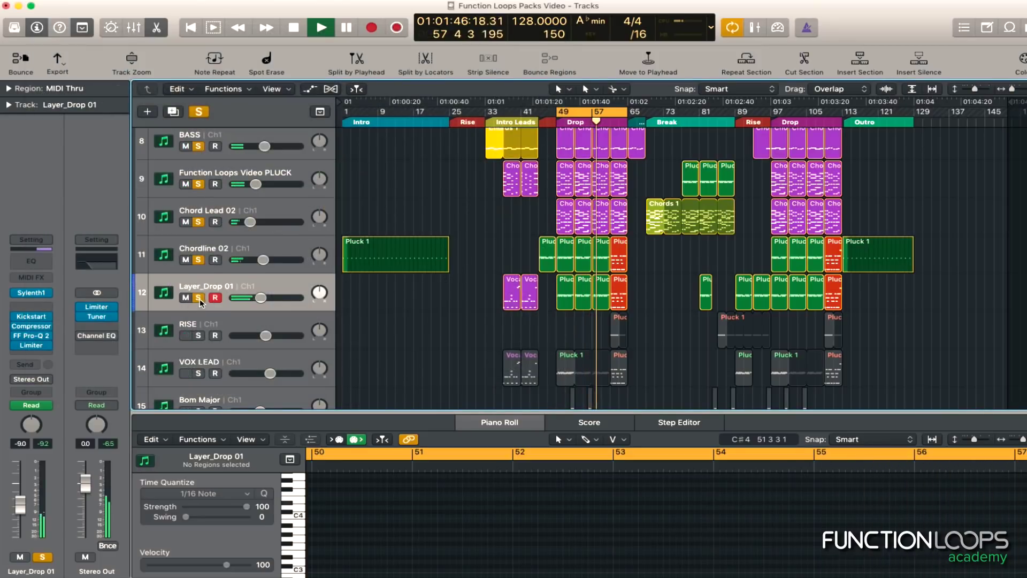
{"action": "left_click_drag", "start_coordinate": [260, 298], "coordinate": [257, 299]}
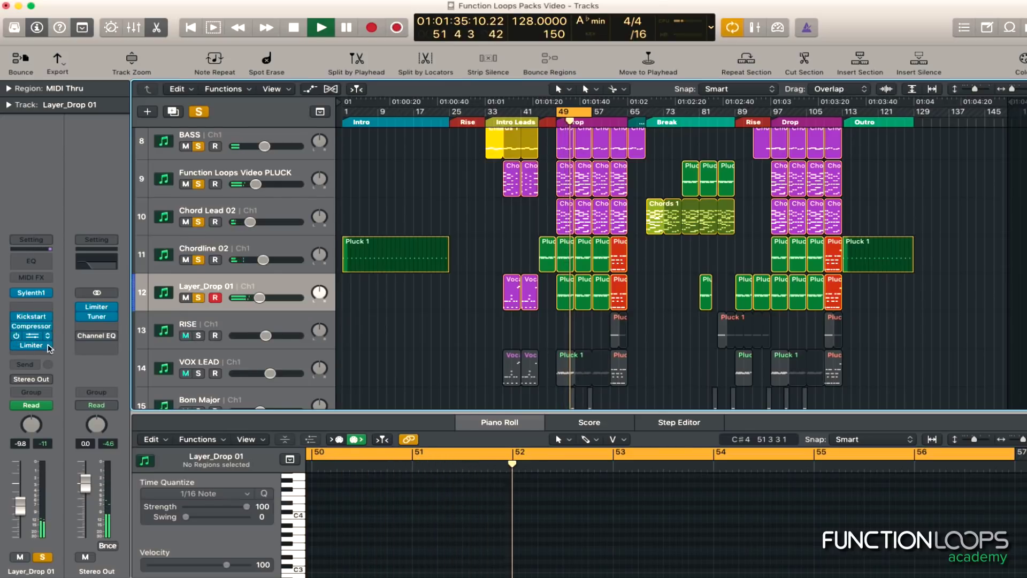
- With only Layer_Drop 01 soloed, flatten the two upper bell cuts in FF Pro-Q 2 and raise the high cut to 20446 Hz
{"action": "left_click", "coordinate": [24, 337]}
{"action": "left_click_drag", "start_coordinate": [235, 36], "coordinate": [317, 41]}
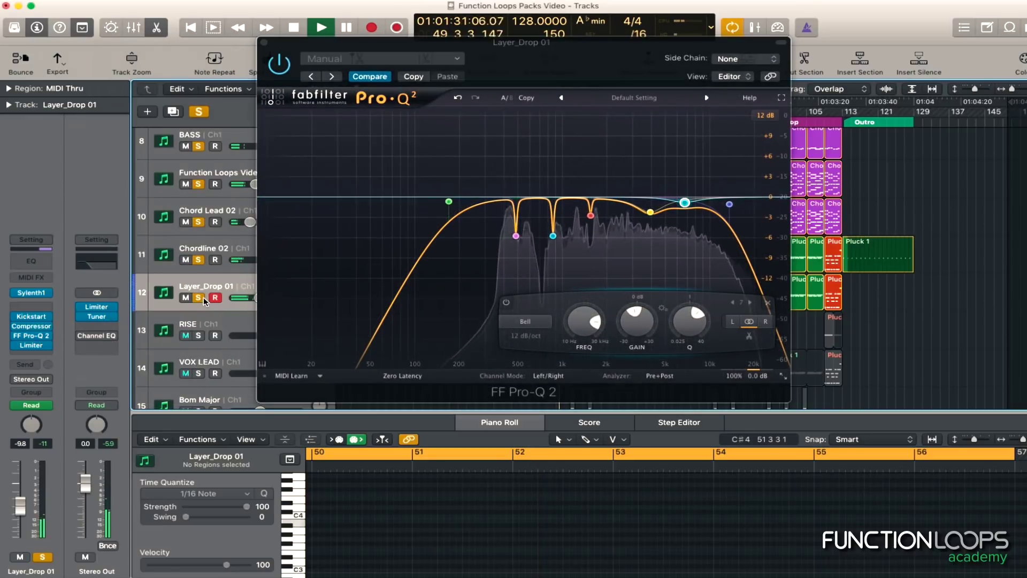
{"action": "left_click", "coordinate": [202, 298], "text": "alt"}
{"action": "left_click", "coordinate": [203, 298], "text": "alt"}
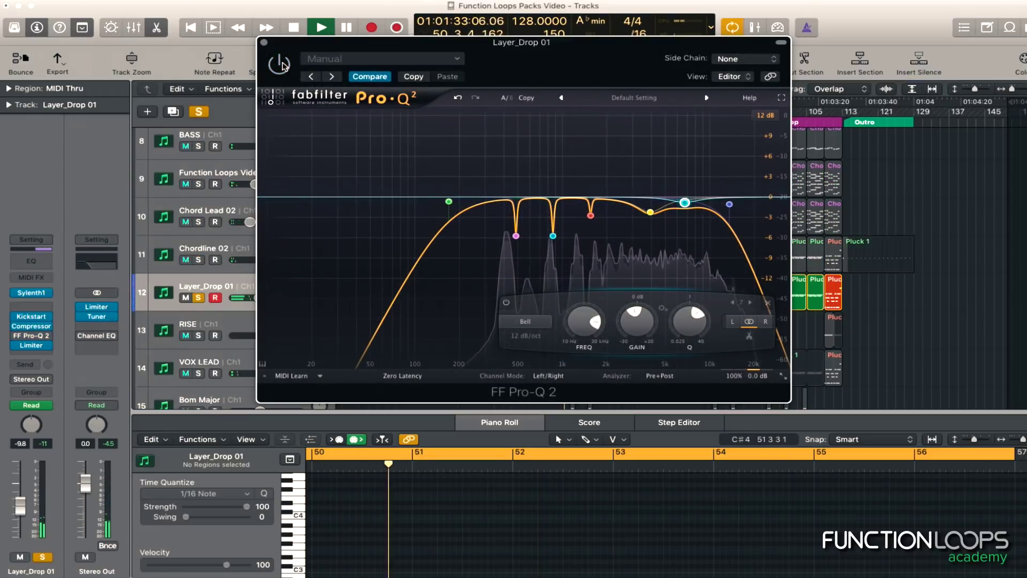
{"action": "left_click_drag", "start_coordinate": [649, 212], "coordinate": [750, 203]}
{"action": "key", "text": "space"}
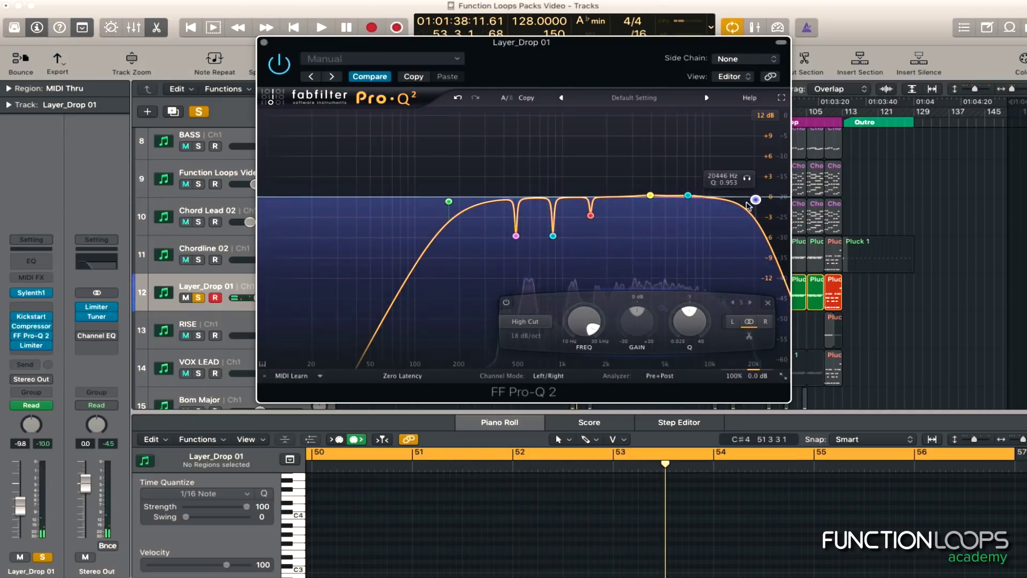
- Solo the tracks from BASS to Chordline 02 again and, after a bypass comparison, lower the low cut to about 70 Hz
{"action": "left_click_drag", "start_coordinate": [205, 259], "coordinate": [198, 150]}
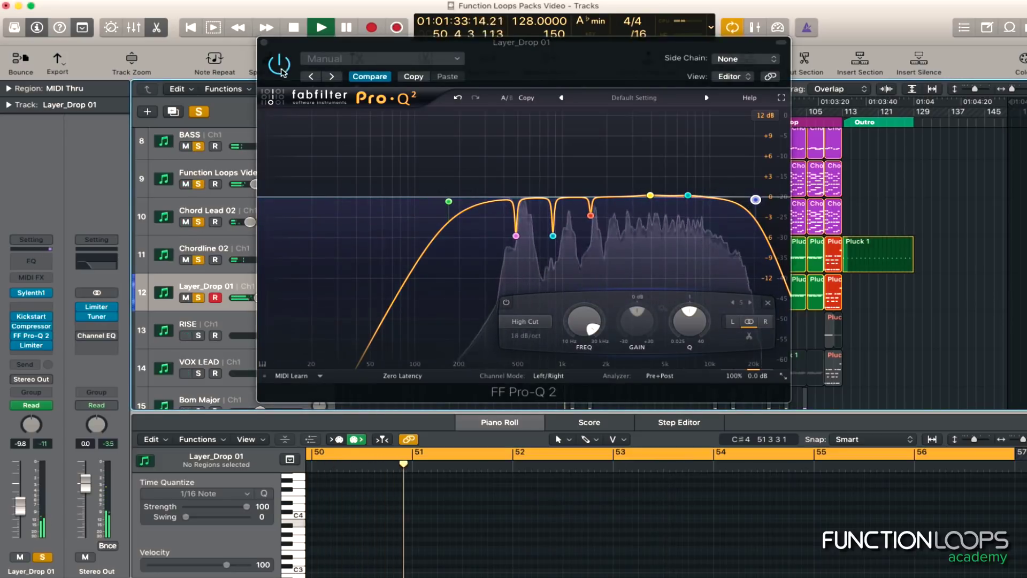
{"action": "left_click", "coordinate": [278, 71]}
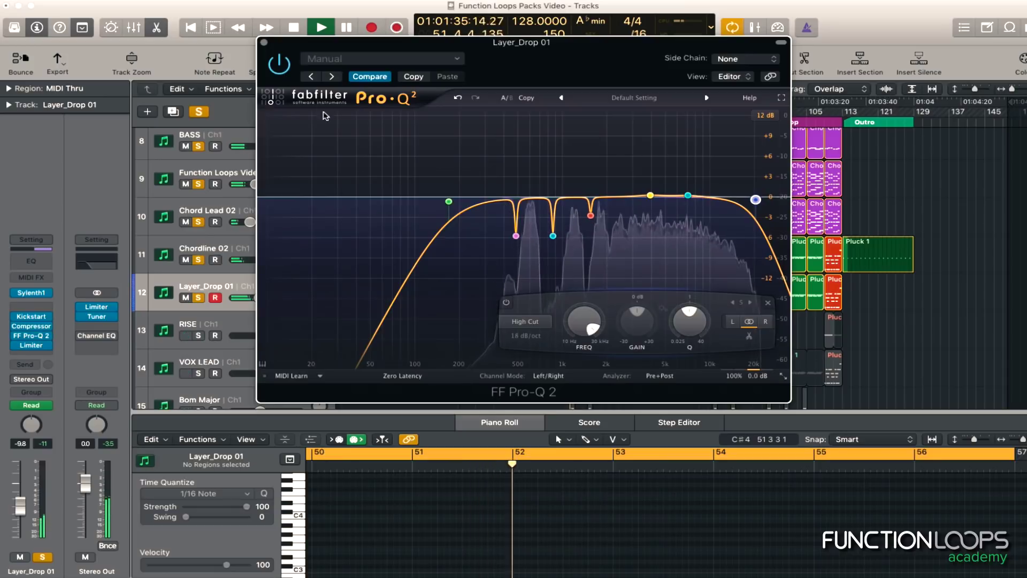
{"action": "left_click_drag", "start_coordinate": [449, 202], "coordinate": [394, 208]}
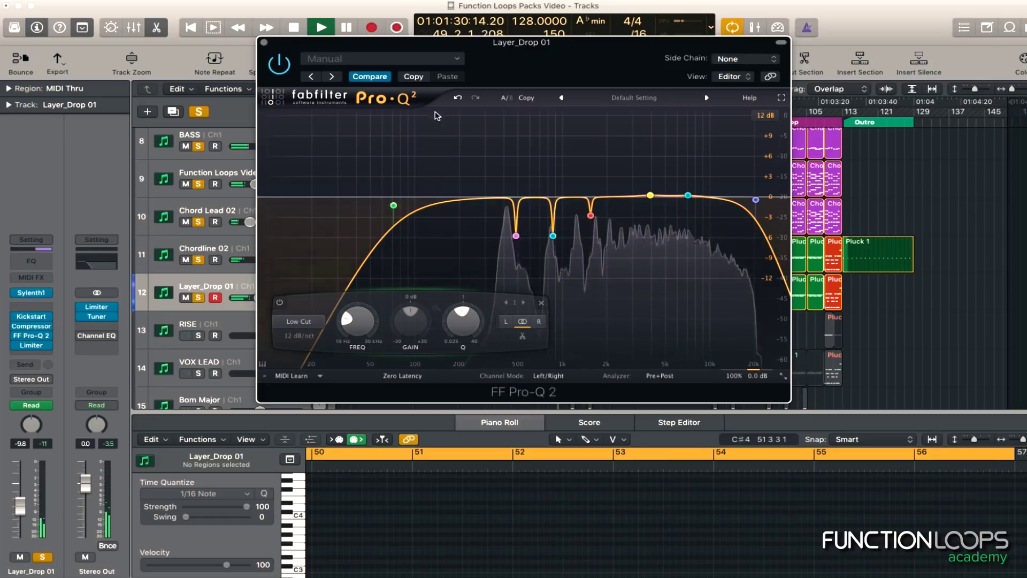
- Turn the yellow bell band into a wide high boost at 18773 Hz with +2.03 dB gain and Q 0.615
{"action": "left_click_drag", "start_coordinate": [652, 195], "coordinate": [751, 175]}
{"action": "scroll", "coordinate": [659, 172], "scroll_direction": "down", "scroll_amount": 5}
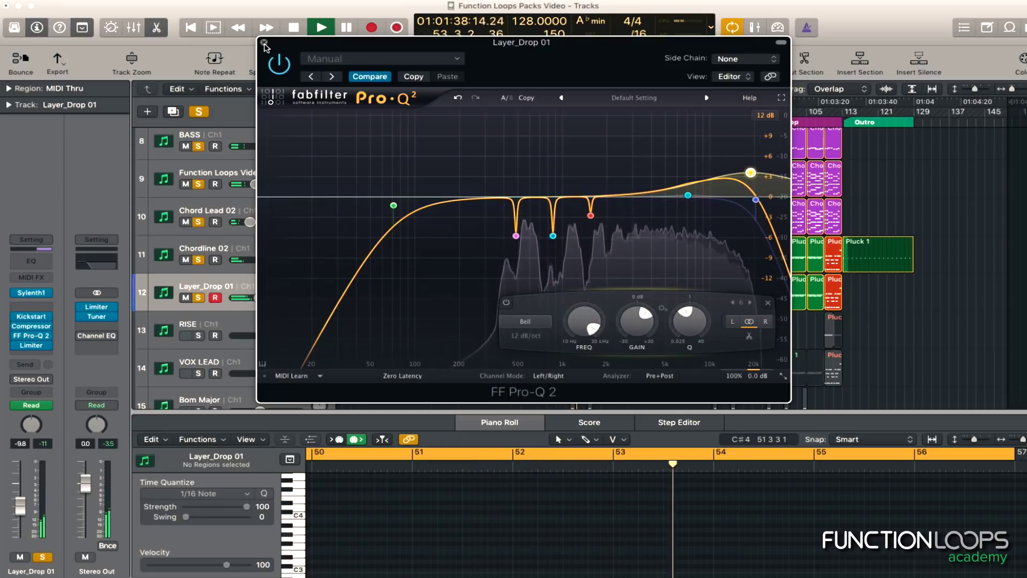
{"action": "left_click_drag", "start_coordinate": [751, 172], "coordinate": [750, 185]}
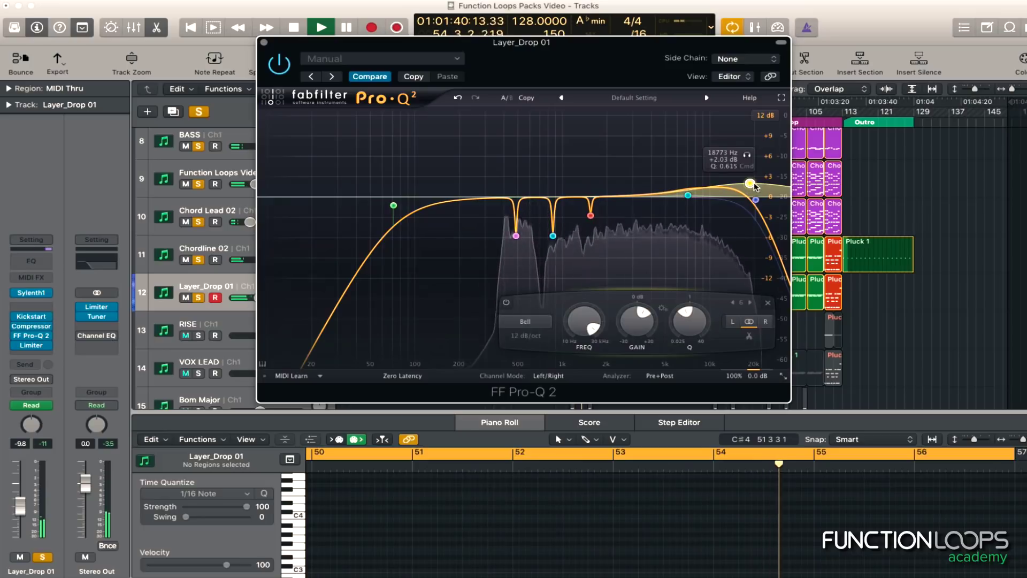
- Close the equalizer, audition the 105 BPM kick loop and Audio 8 with solo, and clear all solos to hear the full mix
{"action": "left_click", "coordinate": [264, 44]}
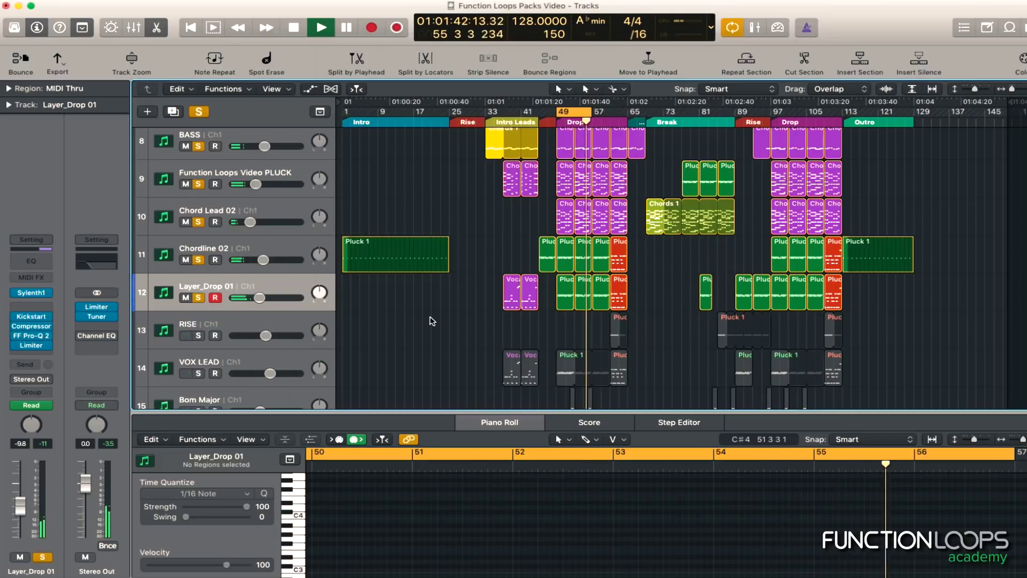
{"action": "scroll", "coordinate": [422, 321], "scroll_direction": "down", "scroll_amount": 2}
{"action": "scroll", "coordinate": [417, 314], "scroll_direction": "up", "scroll_amount": 10}
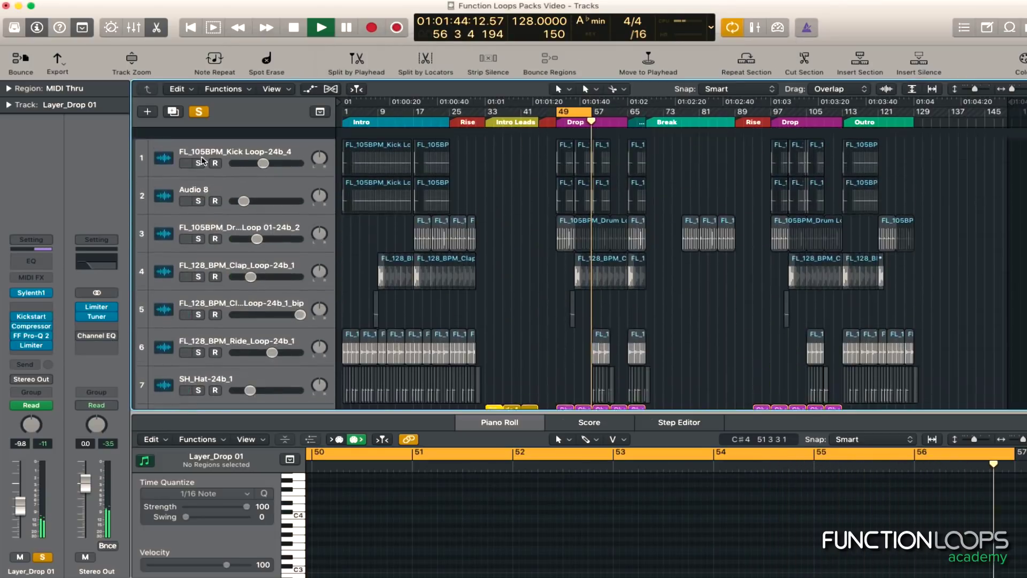
{"action": "left_click", "coordinate": [206, 145]}
{"action": "left_click", "coordinate": [199, 189]}
{"action": "left_click", "coordinate": [198, 151]}
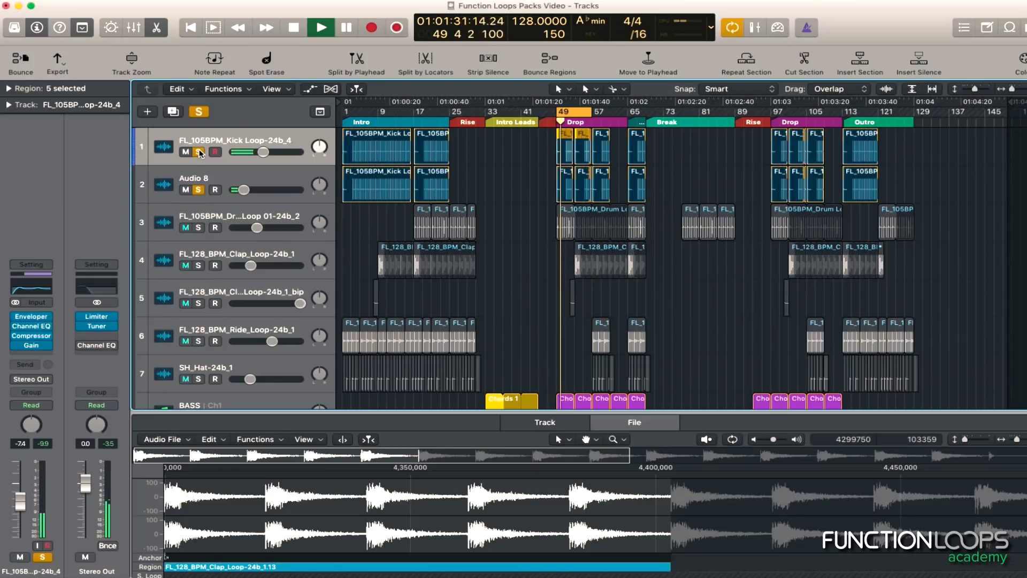
{"action": "left_click_drag", "start_coordinate": [199, 152], "coordinate": [198, 190]}
{"action": "scroll", "coordinate": [513, 171], "scroll_direction": "down", "scroll_amount": 8}
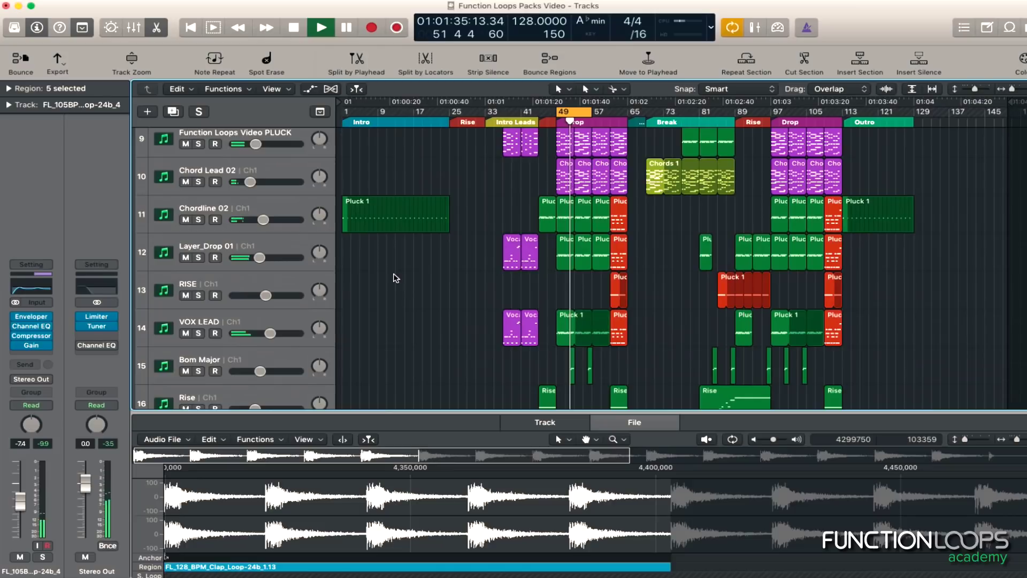
- Solo the tracks from BASS to Layer_Drop 01 for a listen, and switch to soloing only VOX LEAD
{"action": "scroll", "coordinate": [374, 289], "scroll_direction": "up", "scroll_amount": 1}
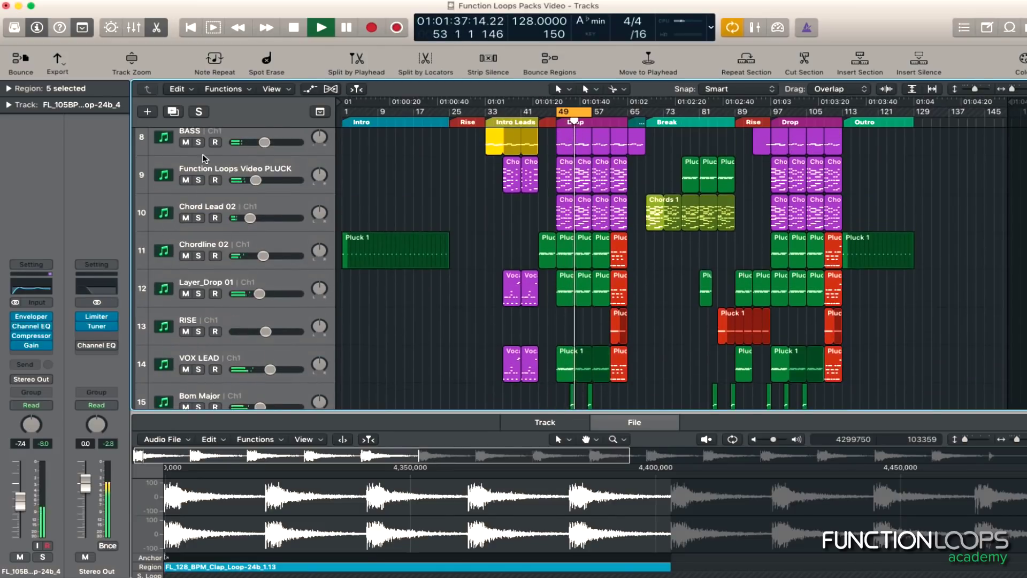
{"action": "left_click_drag", "start_coordinate": [199, 145], "coordinate": [198, 294]}
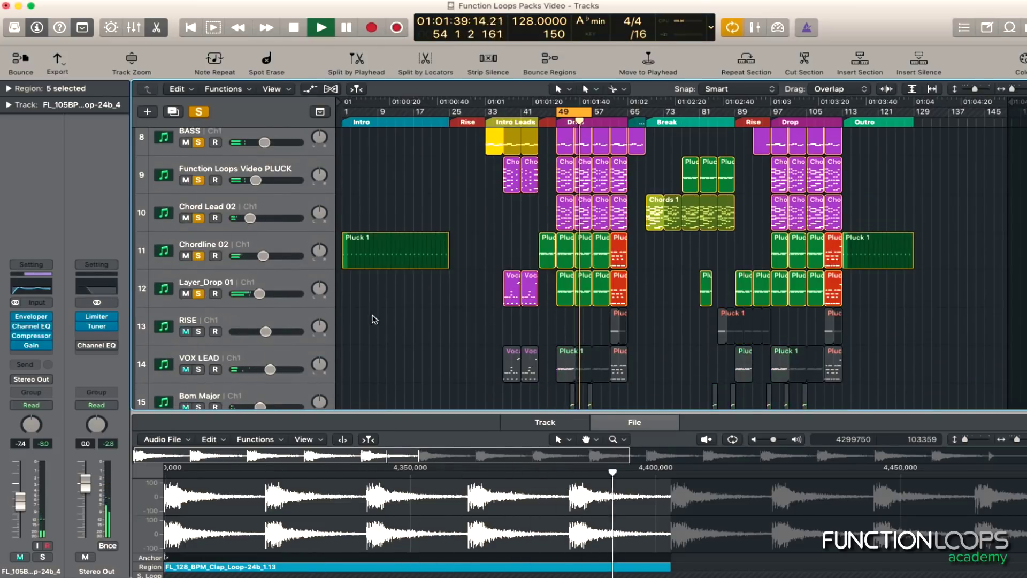
{"action": "scroll", "coordinate": [371, 322], "scroll_direction": "down", "scroll_amount": 1}
{"action": "left_click", "coordinate": [230, 339]}
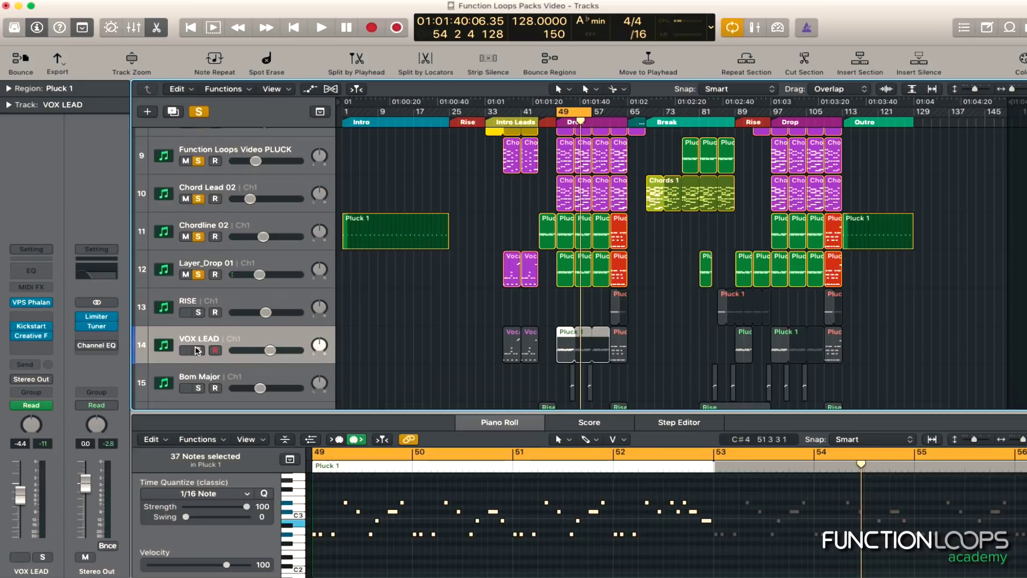
{"action": "key", "text": "space"}
{"action": "left_click", "coordinate": [198, 350], "text": "alt"}
- Insert a Compressor on VOX LEAD with the VAlly preset, and set the mix of its Kickstart plug-in to 96%
{"action": "left_click", "coordinate": [22, 350]}
{"action": "left_click", "coordinate": [334, 260]}
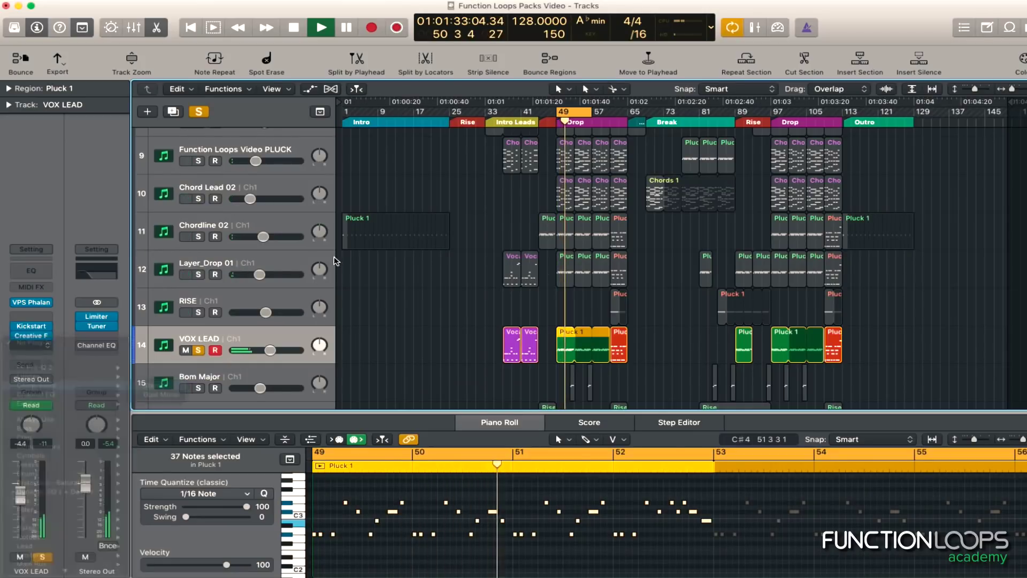
{"action": "left_click", "coordinate": [154, 51]}
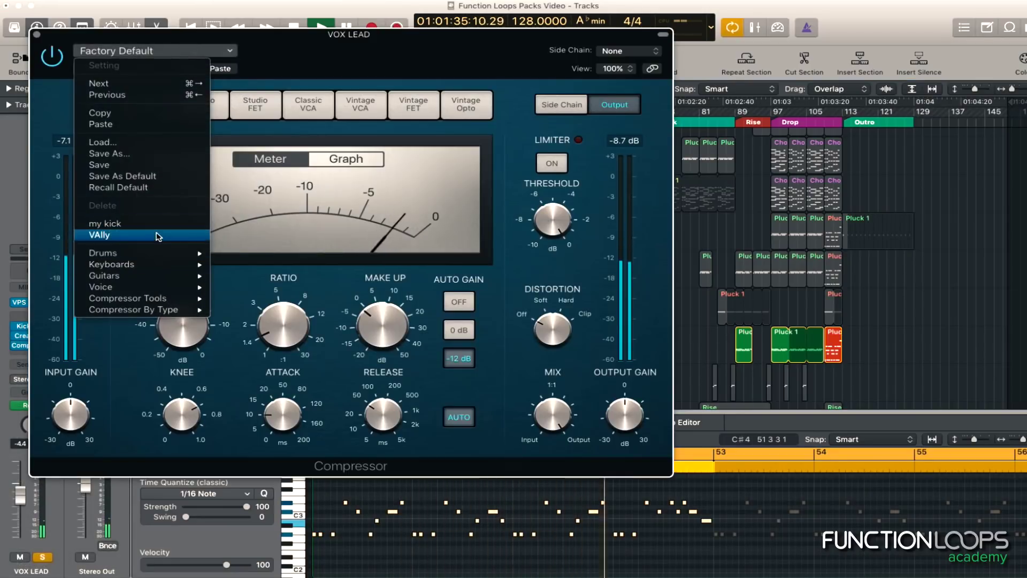
{"action": "left_click", "coordinate": [159, 236]}
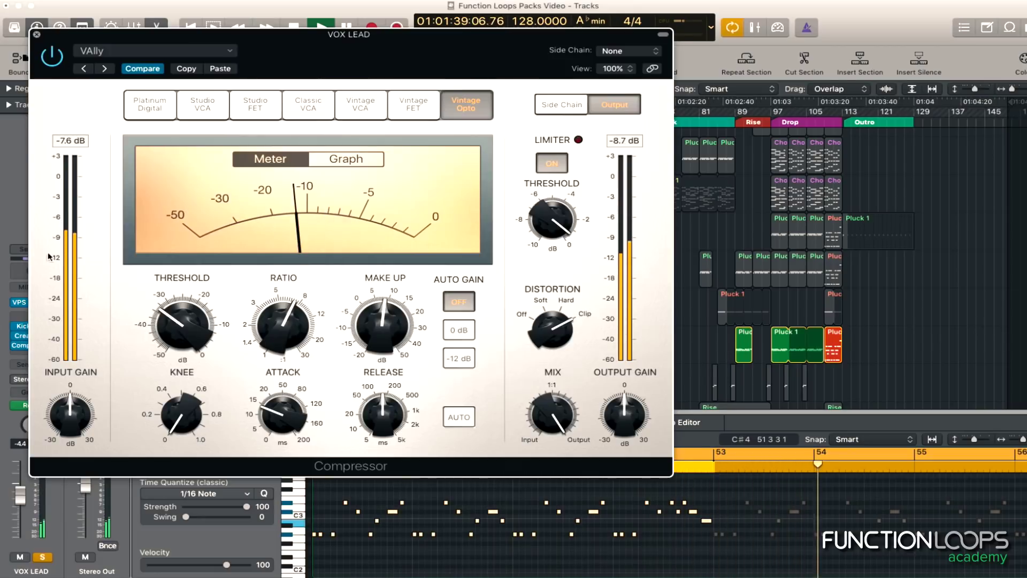
{"action": "key", "text": "super+w"}
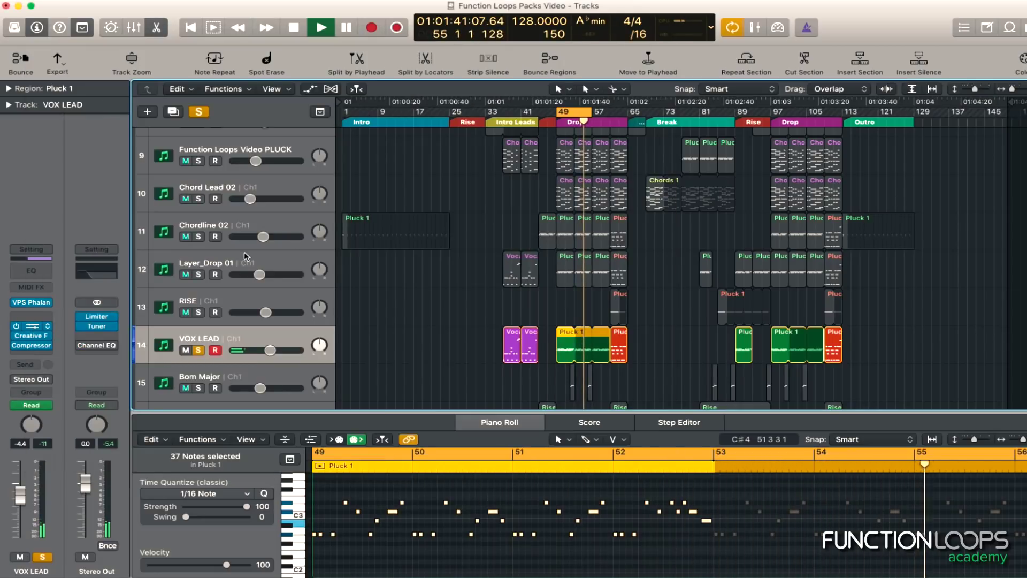
{"action": "left_click_drag", "start_coordinate": [102, 175], "coordinate": [106, 157]}
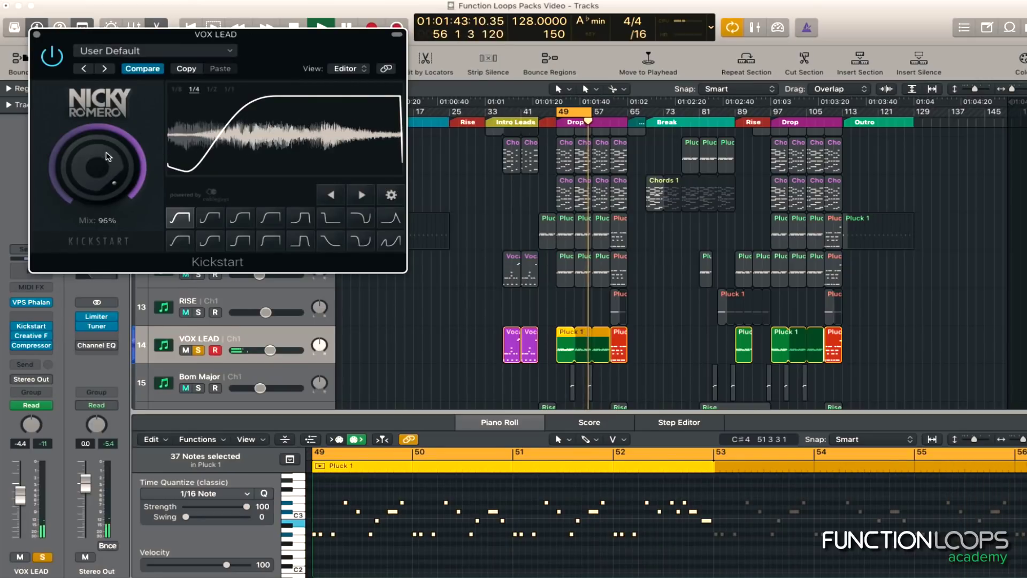
{"action": "key", "text": "super+w"}
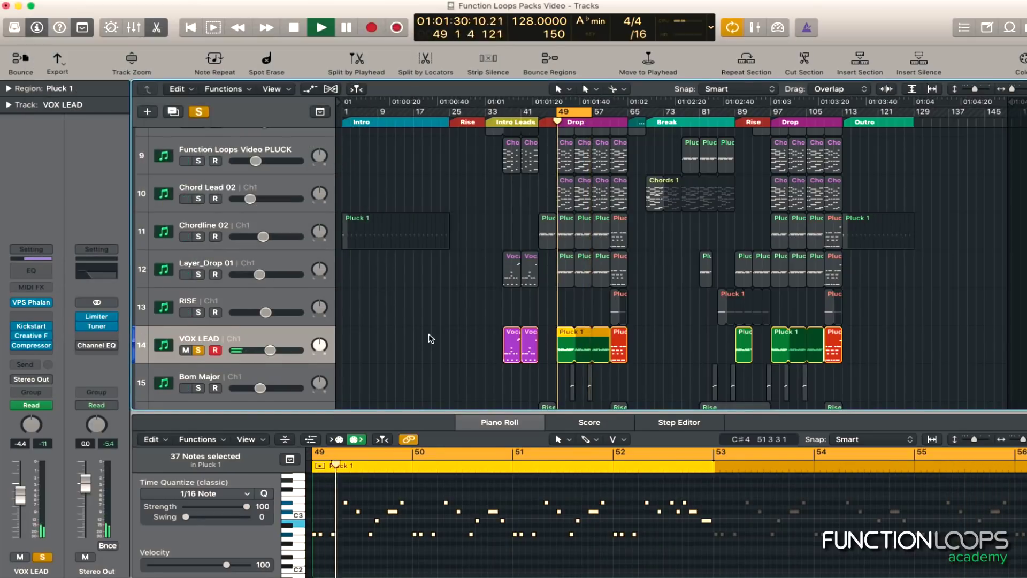
- Insert a stereo Limiter after the Compressor on VOX LEAD, with +10.0 dB gain and -5.0 dB output level
{"action": "scroll", "coordinate": [374, 342], "scroll_direction": "down", "scroll_amount": 1}
{"action": "key", "text": "space"}
{"action": "left_click", "coordinate": [33, 355]}
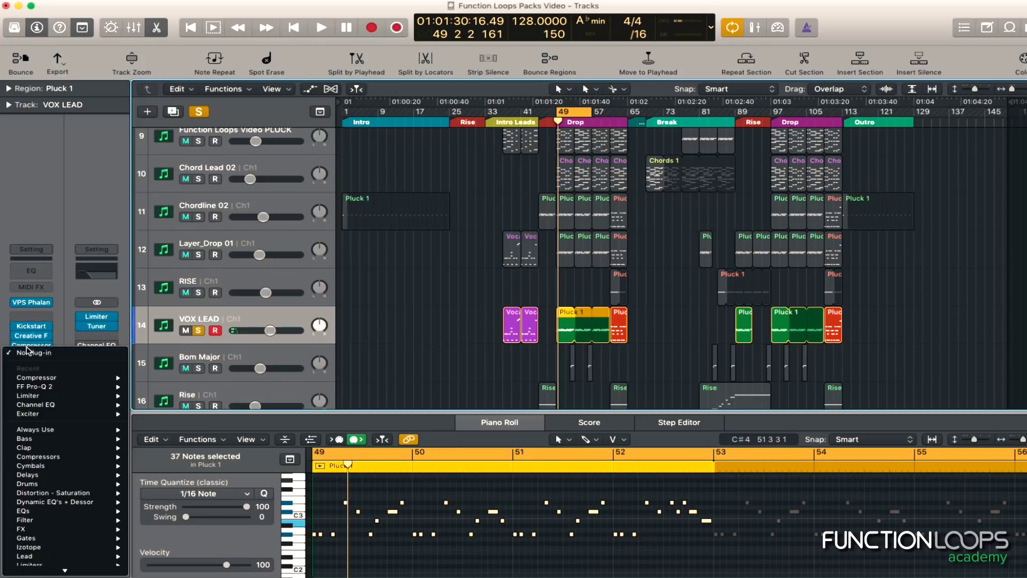
{"action": "mouse_move", "coordinate": [50, 407]}
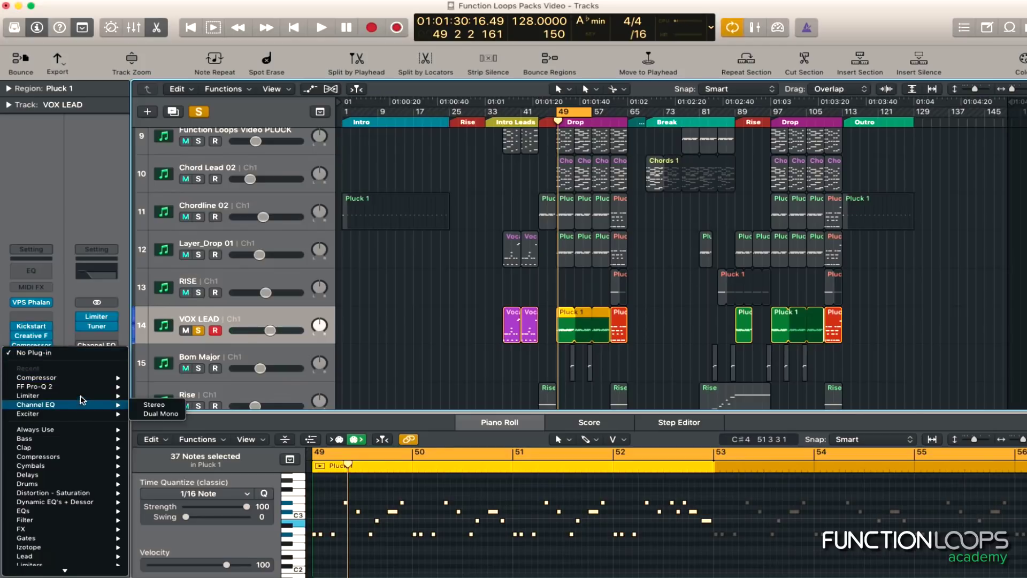
{"action": "left_click", "coordinate": [155, 396]}
{"action": "key", "text": "space"}
{"action": "left_click_drag", "start_coordinate": [269, 148], "coordinate": [269, 133]}
{"action": "left_click_drag", "start_coordinate": [387, 140], "coordinate": [384, 161]}
{"action": "left_click_drag", "start_coordinate": [244, 147], "coordinate": [244, 126]}
{"action": "left_click_drag", "start_coordinate": [388, 147], "coordinate": [390, 156]}
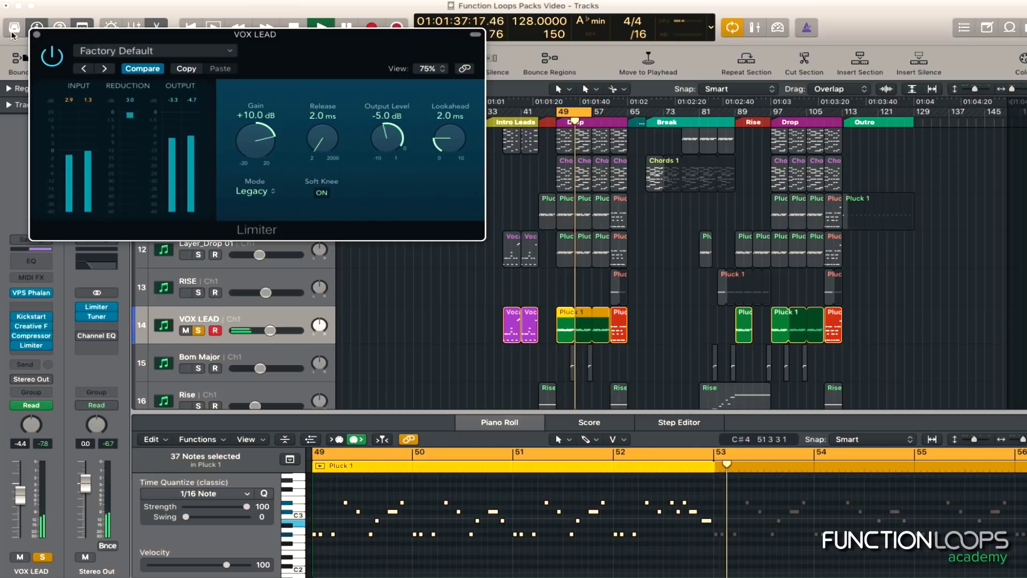
{"action": "left_click", "coordinate": [37, 34]}
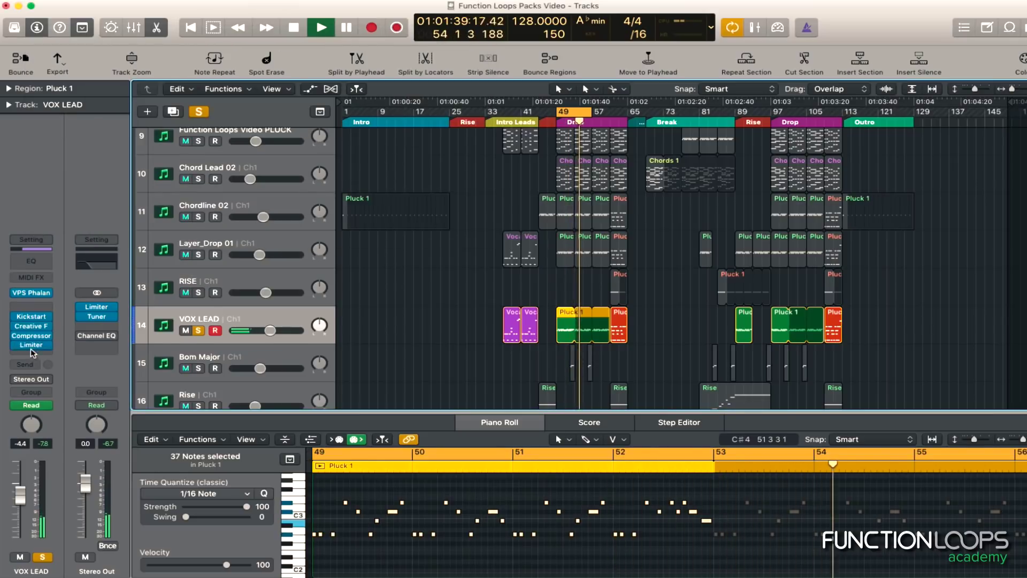
- Insert FF Pro-Q 2 between the Compressor and Limiter on VOX LEAD, and delete its default bell band
{"action": "left_click", "coordinate": [45, 345]}
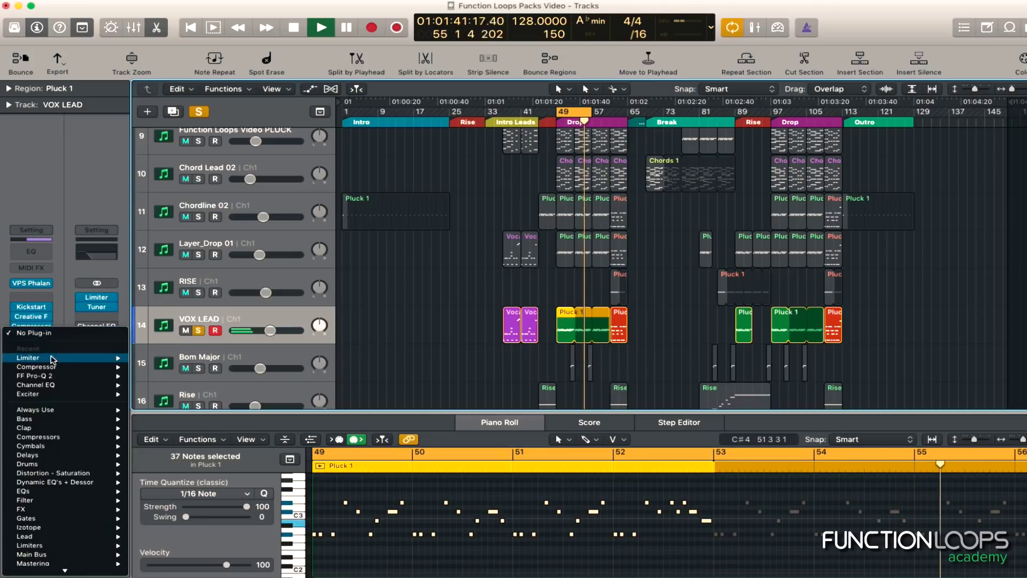
{"action": "mouse_move", "coordinate": [52, 376]}
{"action": "left_click", "coordinate": [152, 375]}
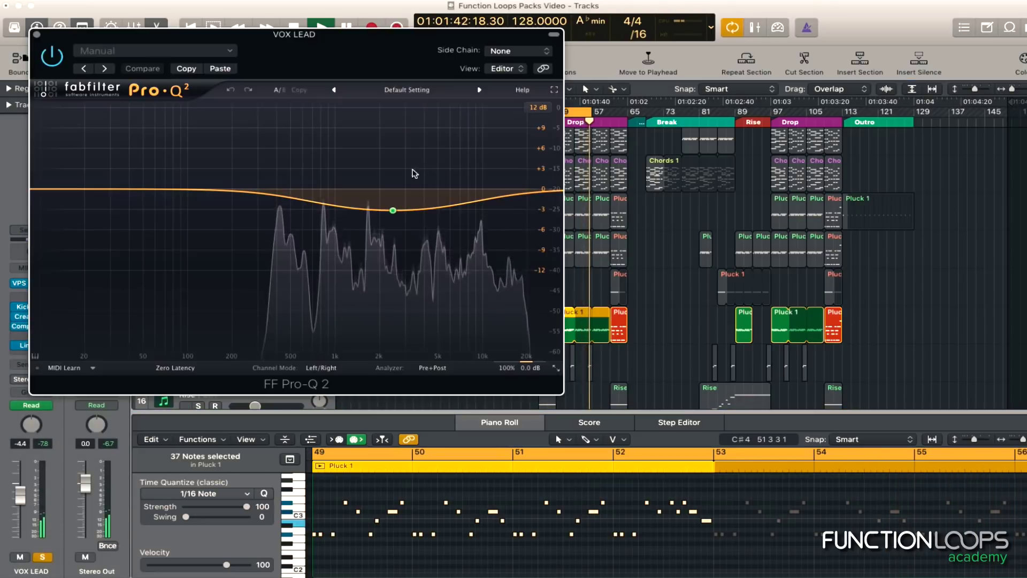
{"action": "right_click", "coordinate": [393, 211]}
{"action": "left_click", "coordinate": [422, 273]}
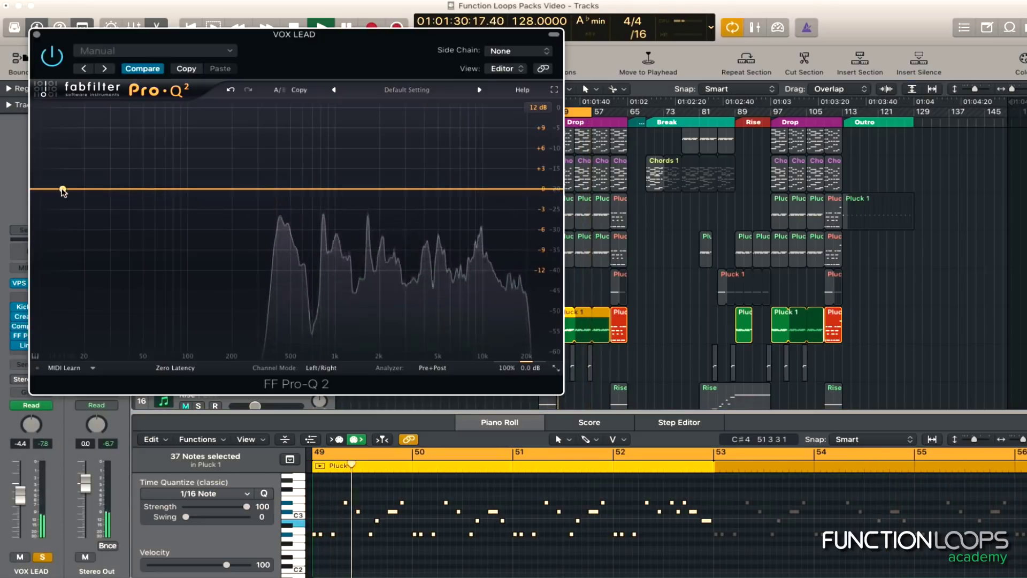
- Add a low cut at about 35 Hz and a high cut at about 17 kHz to the VOX LEAD equalizer
{"action": "left_click_drag", "start_coordinate": [46, 189], "coordinate": [97, 189]}
{"action": "right_click", "coordinate": [65, 193]}
{"action": "left_click", "coordinate": [92, 261]}
{"action": "double_click", "coordinate": [43, 190]}
{"action": "left_click_drag", "start_coordinate": [105, 191], "coordinate": [120, 191]}
{"action": "left_click_drag", "start_coordinate": [556, 190], "coordinate": [516, 189]}
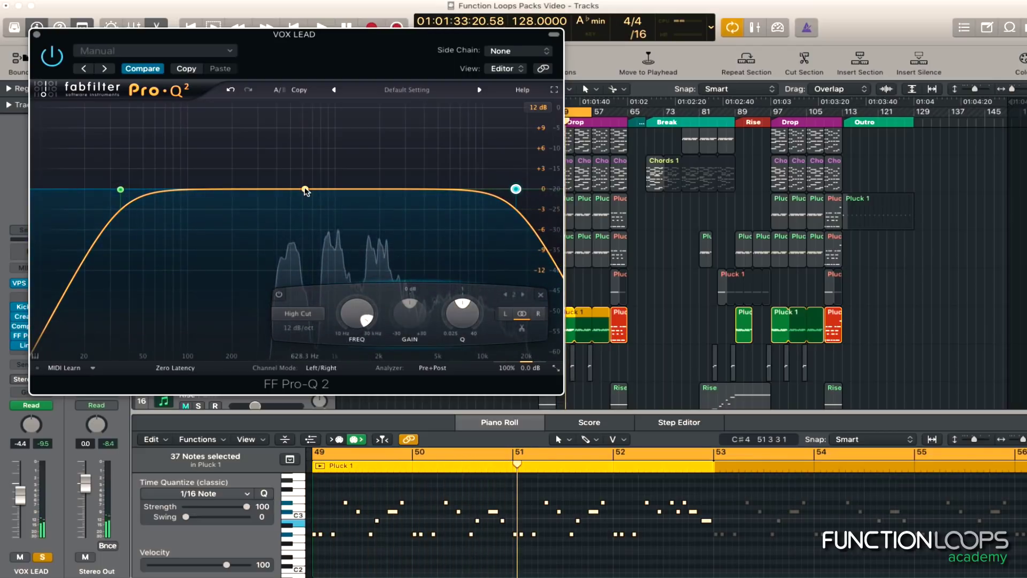
- Add a very narrow bell cut at 628.27 Hz with -7.83 dB gain and Q 40
{"action": "left_click", "coordinate": [305, 190]}
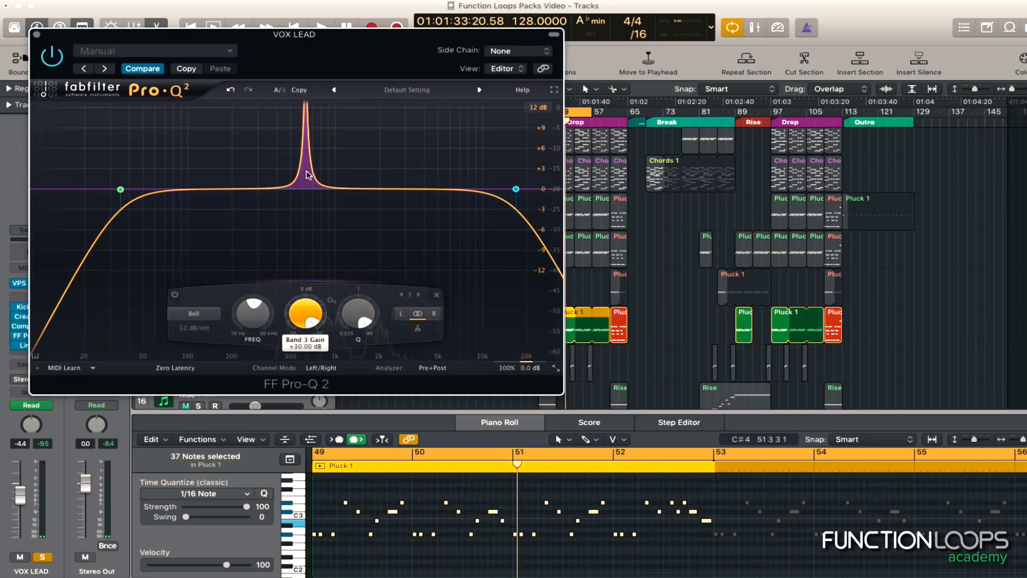
{"action": "key", "text": "space"}
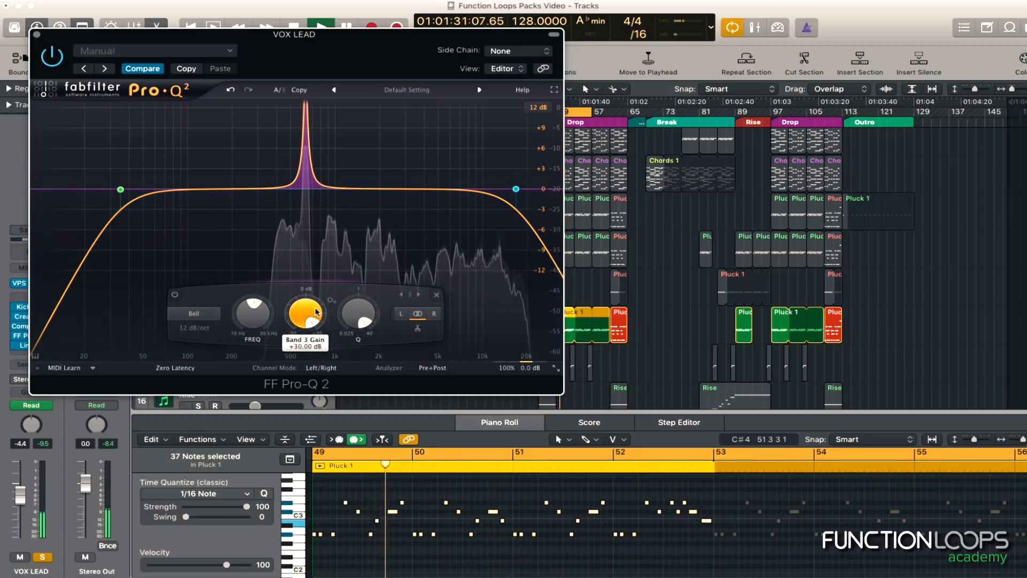
{"action": "left_click_drag", "start_coordinate": [306, 315], "coordinate": [297, 430]}
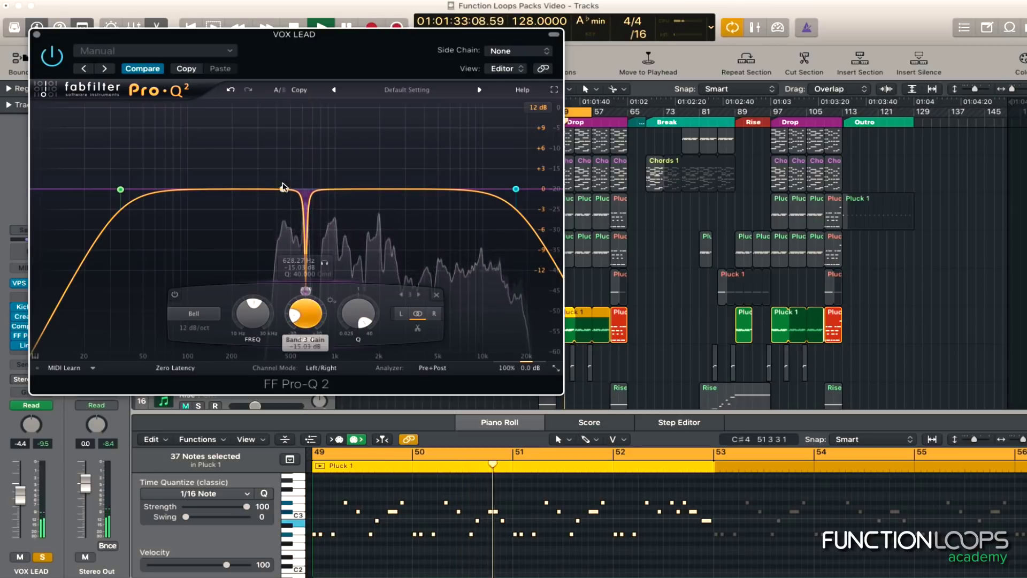
{"action": "left_click_drag", "start_coordinate": [308, 318], "coordinate": [316, 150]}
{"action": "left_click", "coordinate": [325, 263]}
- Add a bell cut below the 628 Hz band, at 471.20 Hz with -8.33 dB gain and Q 4.639
{"action": "left_click", "coordinate": [269, 190]}
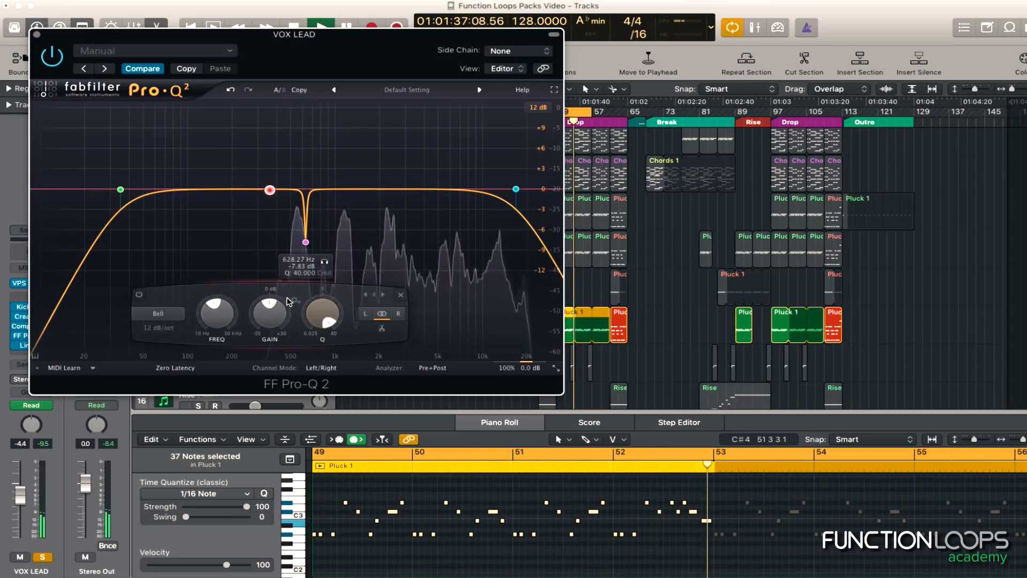
{"action": "left_click_drag", "start_coordinate": [270, 313], "coordinate": [270, 347]}
{"action": "left_click_drag", "start_coordinate": [288, 307], "coordinate": [288, 230]}
{"action": "left_click_drag", "start_coordinate": [225, 318], "coordinate": [267, 390]}
{"action": "left_click_drag", "start_coordinate": [291, 212], "coordinate": [284, 246]}
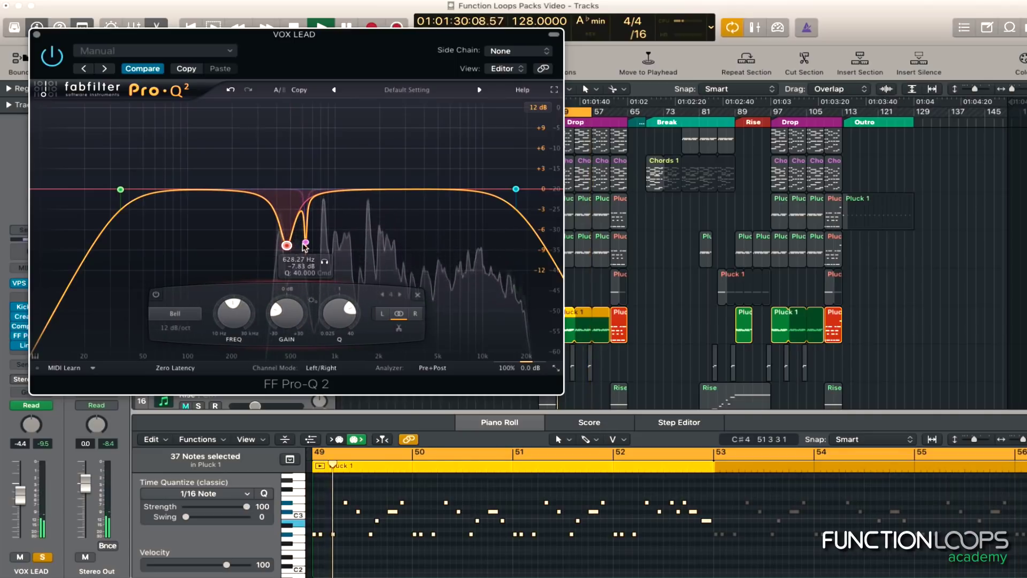
- Add a flat bell band near 1.5 kHz, and refine the red bell cut to 434.97 Hz, -7.06 dB and Q 11.412
{"action": "left_click", "coordinate": [360, 190]}
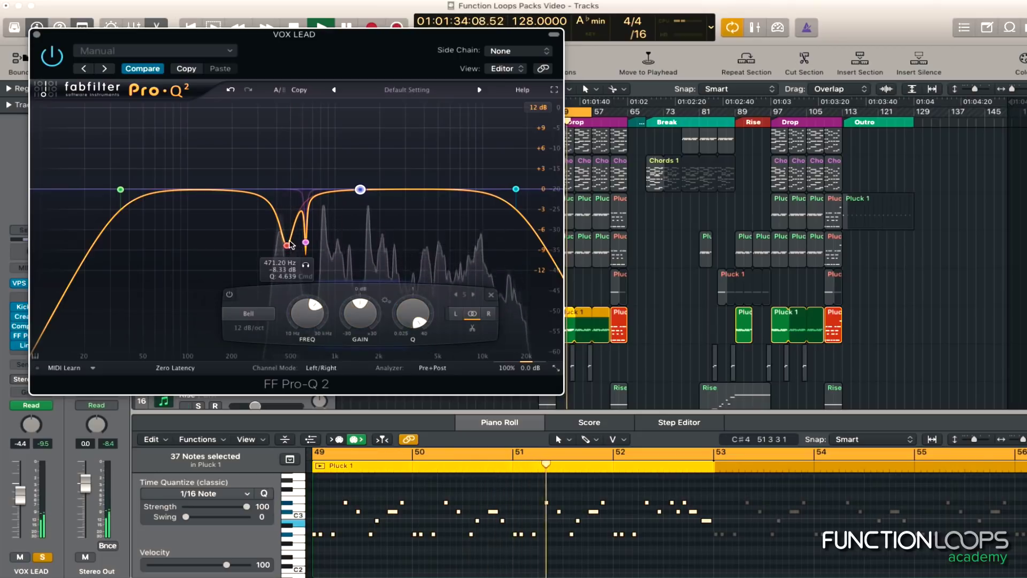
{"action": "left_click", "coordinate": [289, 246]}
{"action": "mouse_move", "coordinate": [287, 313]}
{"action": "left_mouse_down"}
{"action": "mouse_move", "coordinate": [287, 287]}
{"action": "mouse_move", "coordinate": [285, 305]}
{"action": "left_mouse_up"}
{"action": "left_click_drag", "start_coordinate": [286, 227], "coordinate": [282, 236]}
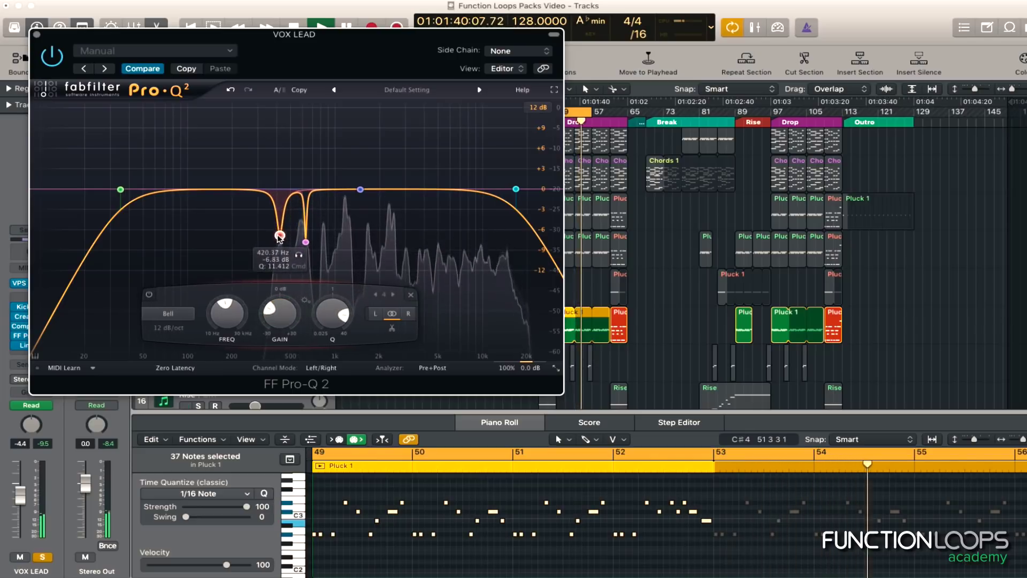
- Sweep the blue bell band with a strong boost and turn it into a narrow -7.48 dB cut at about 2.4 kHz
{"action": "left_click", "coordinate": [361, 190]}
{"action": "key", "text": "space"}
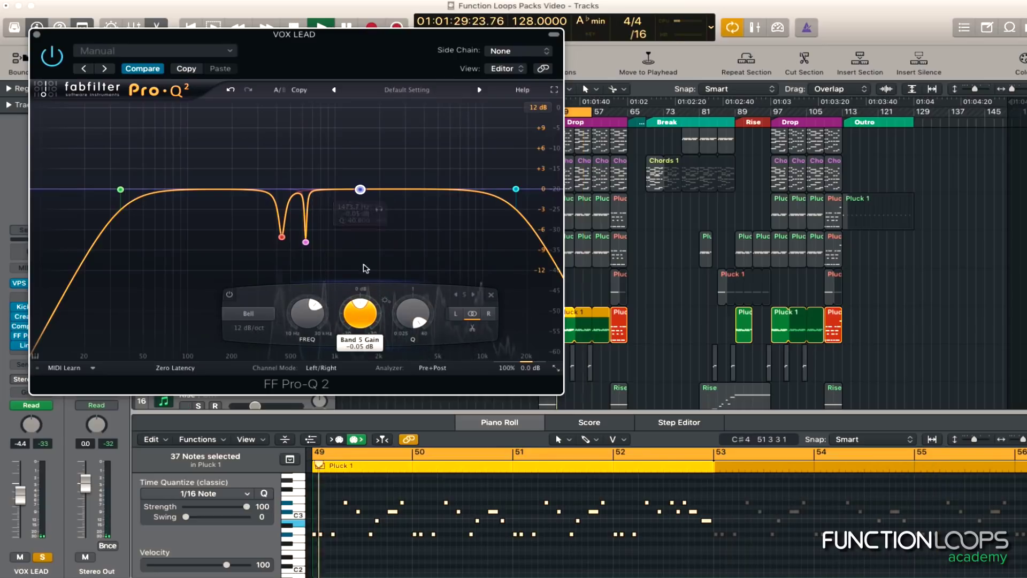
{"action": "left_click_drag", "start_coordinate": [360, 299], "coordinate": [361, 289]}
{"action": "left_click_drag", "start_coordinate": [306, 316], "coordinate": [310, 304]}
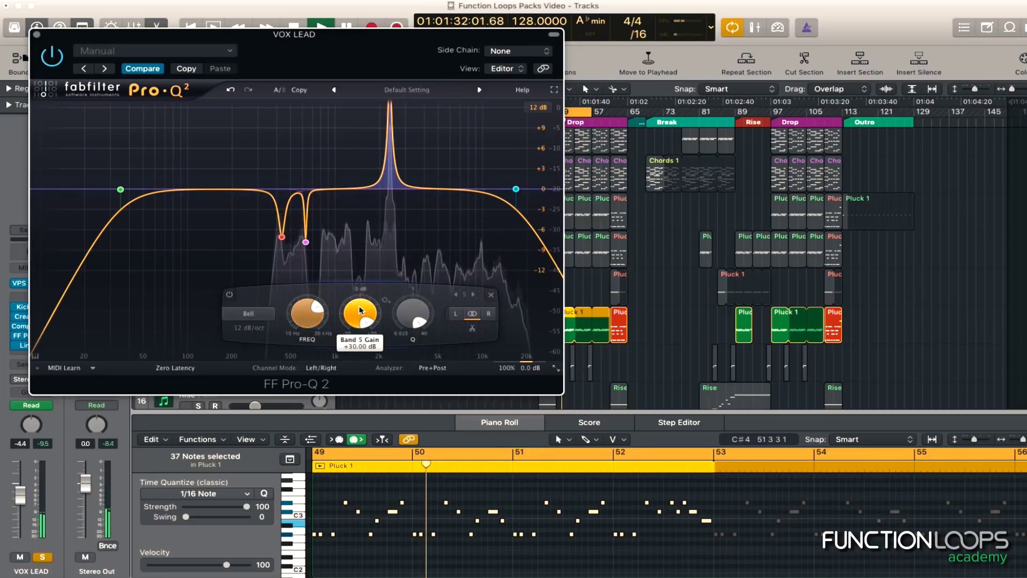
{"action": "left_click_drag", "start_coordinate": [307, 313], "coordinate": [308, 325]}
{"action": "left_click", "coordinate": [230, 92]}
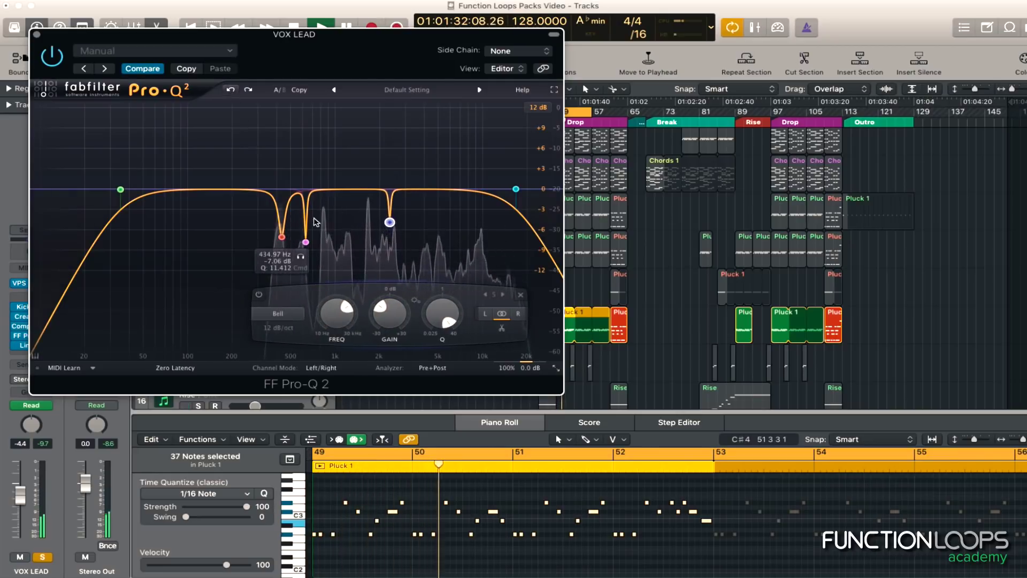
{"action": "left_click_drag", "start_coordinate": [384, 313], "coordinate": [385, 320]}
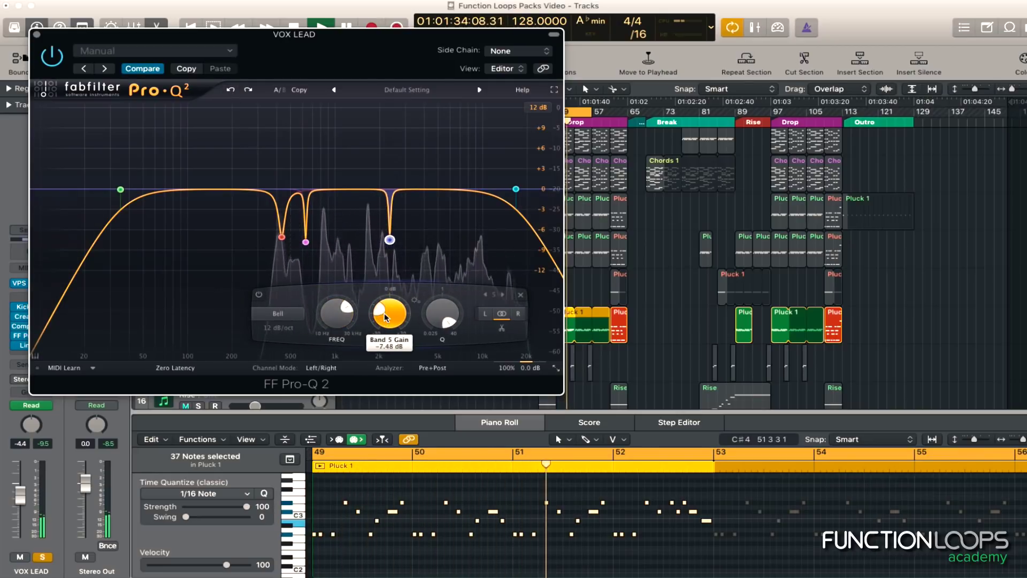
- Add a wide bell dip at 6203.8 Hz with -1.48 dB gain and Q 1.378, and close the equalizer
{"action": "left_click", "coordinate": [438, 193]}
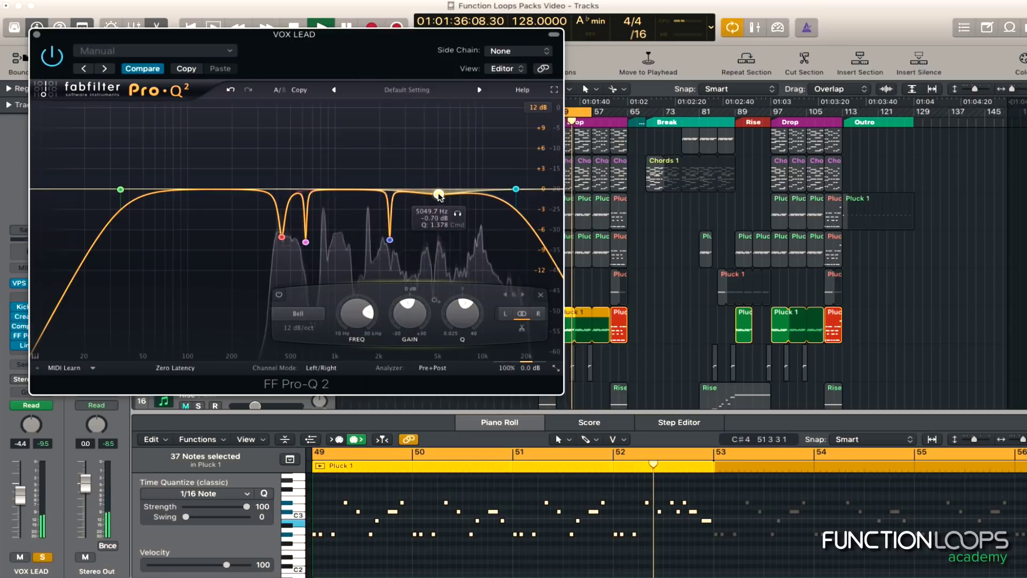
{"action": "mouse_move", "coordinate": [439, 196]}
{"action": "left_mouse_down"}
{"action": "mouse_move", "coordinate": [441, 158]}
{"action": "mouse_move", "coordinate": [487, 167]}
{"action": "mouse_move", "coordinate": [453, 197]}
{"action": "left_mouse_up"}
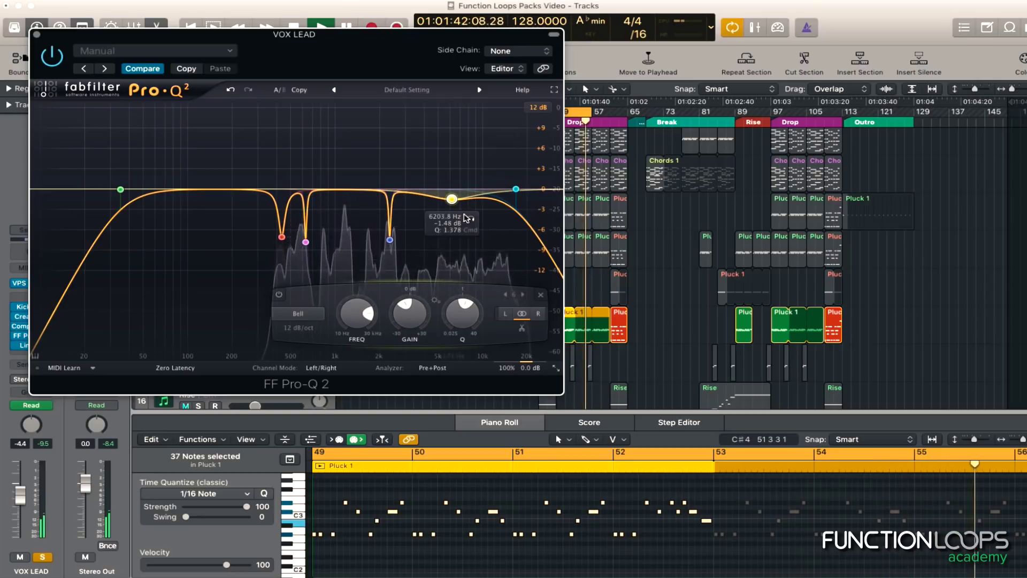
{"action": "left_click", "coordinate": [37, 34]}
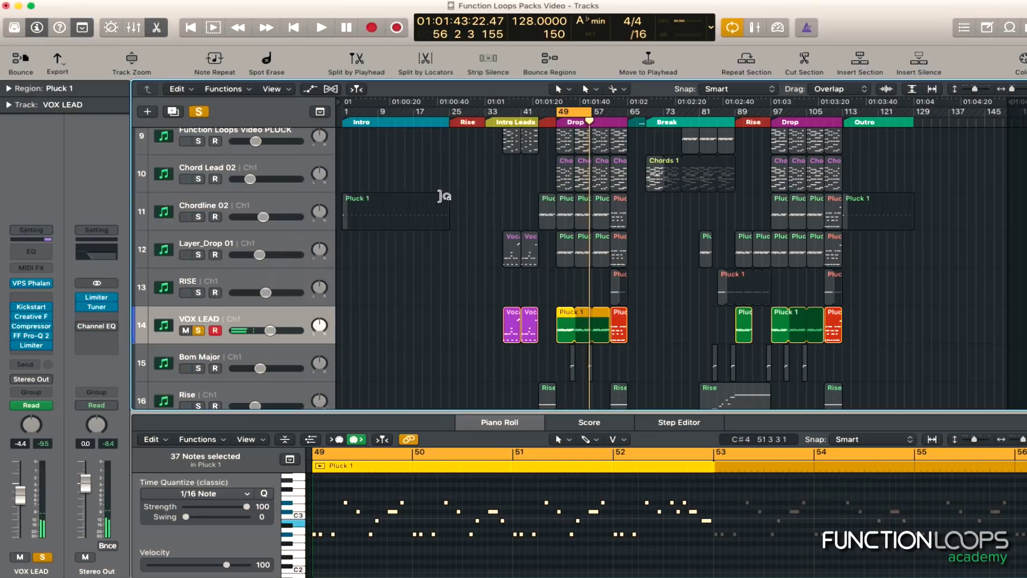
- Solo the four tracks from Function Loops Video PLUCK to Layer_Drop 01 alongside VOX LEAD and play the drop
{"action": "left_click_drag", "start_coordinate": [199, 255], "coordinate": [198, 141]}
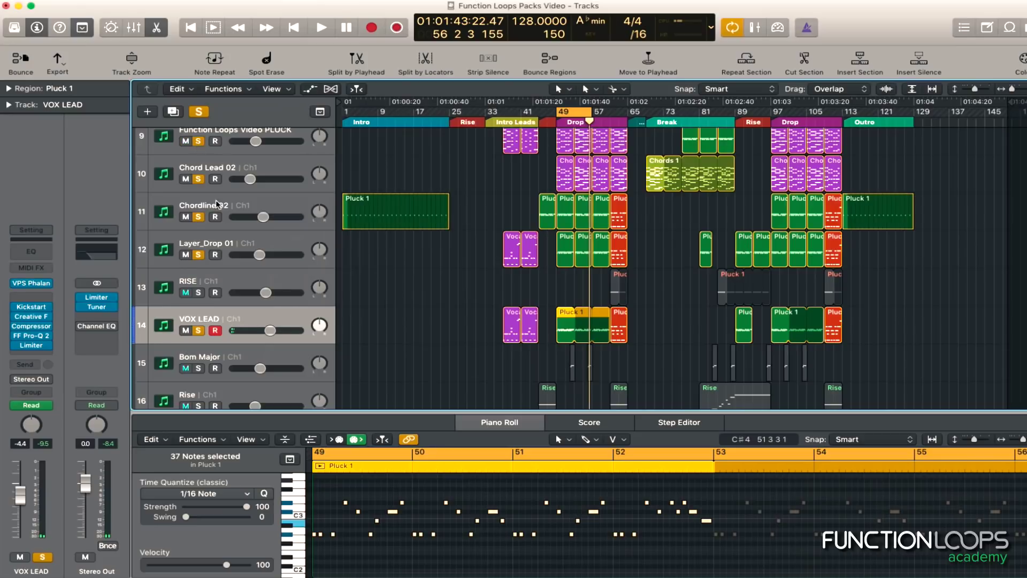
{"action": "key", "text": "space"}
{"action": "scroll", "coordinate": [468, 303], "scroll_direction": "up", "scroll_amount": 2}
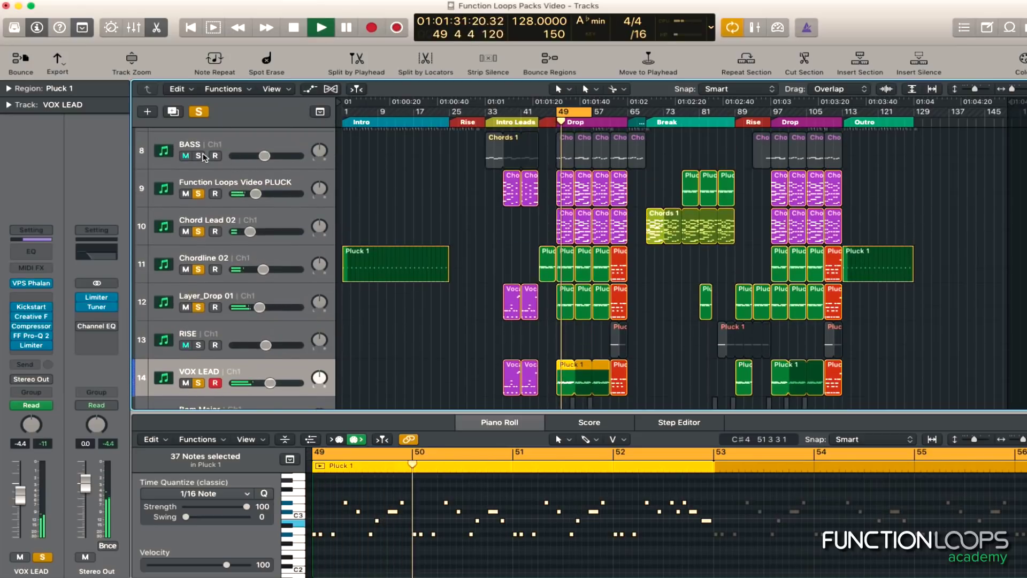
{"action": "scroll", "coordinate": [487, 269], "scroll_direction": "up", "scroll_amount": 3}
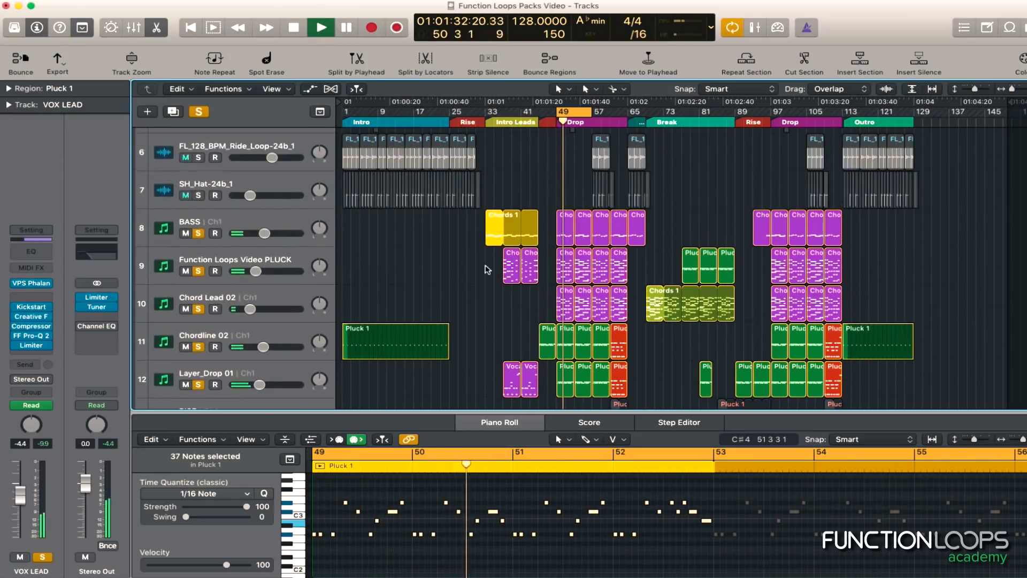
- Clear all solos, and during playback solo BASS, Function Loops Video PLUCK, Chord Lead 02, Chordline 02 and Layer_Drop 01 one after another
{"action": "left_click", "coordinate": [198, 234], "text": "alt"}
{"action": "left_click", "coordinate": [199, 233]}
{"action": "scroll", "coordinate": [198, 235], "scroll_direction": "down", "scroll_amount": 1}
{"action": "left_click", "coordinate": [198, 261]}
{"action": "scroll", "coordinate": [445, 289], "scroll_direction": "down", "scroll_amount": 2}
{"action": "left_click", "coordinate": [199, 282]}
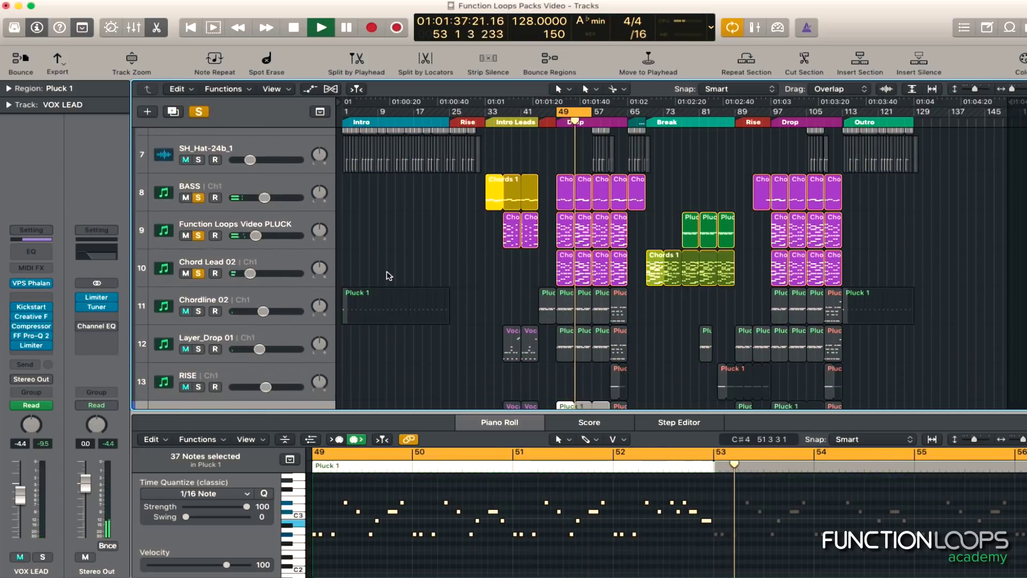
{"action": "scroll", "coordinate": [197, 289], "scroll_direction": "down", "scroll_amount": 1}
{"action": "left_click", "coordinate": [198, 289]}
{"action": "scroll", "coordinate": [198, 286], "scroll_direction": "down", "scroll_amount": 1}
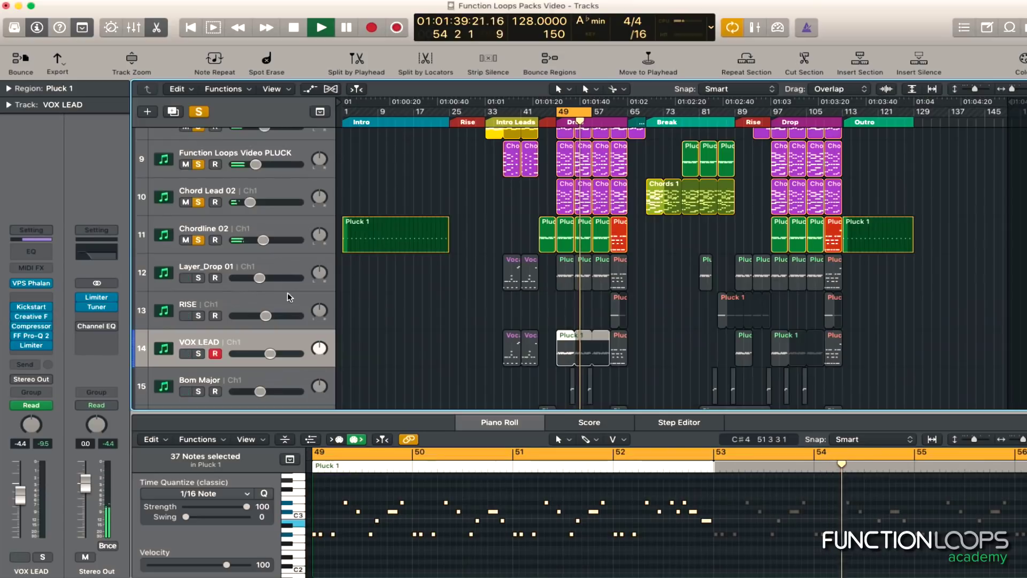
{"action": "left_click", "coordinate": [198, 278]}
{"action": "scroll", "coordinate": [198, 279], "scroll_direction": "down", "scroll_amount": 1}
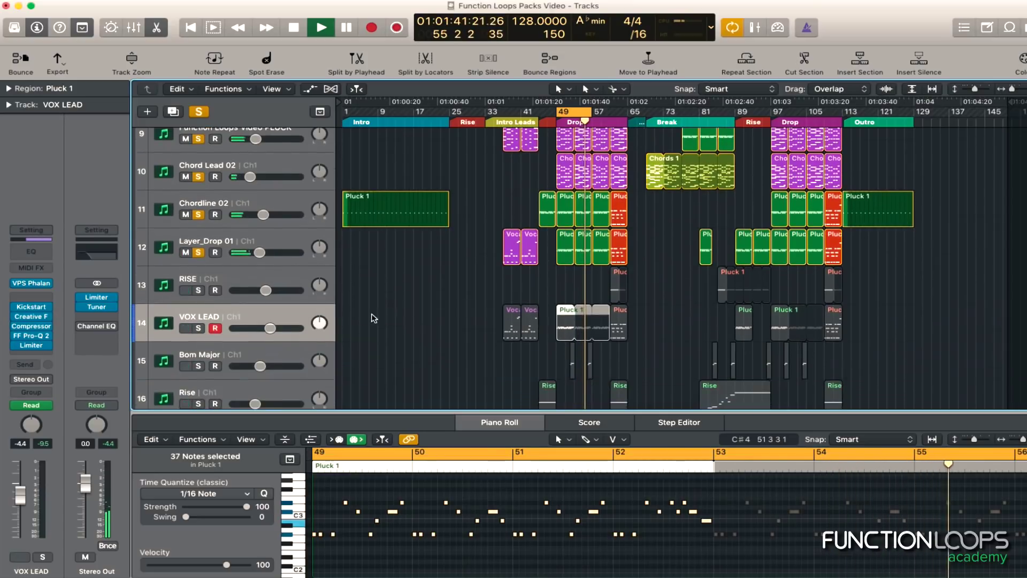
- Lower Layer_Drop 01 to -11.0 dB, and add VOX LEAD to the soloed tracks with its volume set to -7.0 dB
{"action": "left_click_drag", "start_coordinate": [260, 254], "coordinate": [257, 253]}
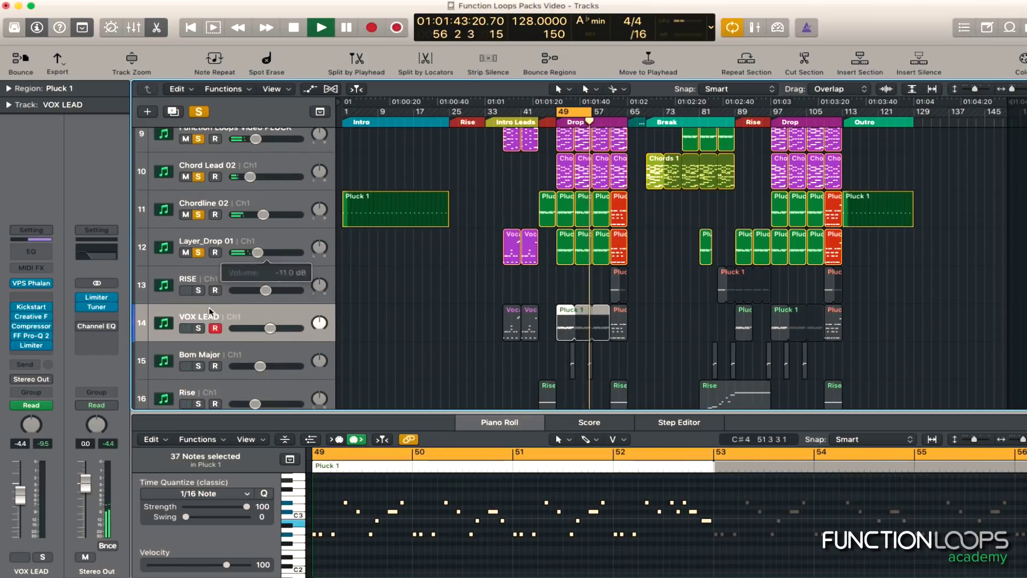
{"action": "left_click", "coordinate": [199, 328]}
{"action": "left_click_drag", "start_coordinate": [270, 328], "coordinate": [263, 328]}
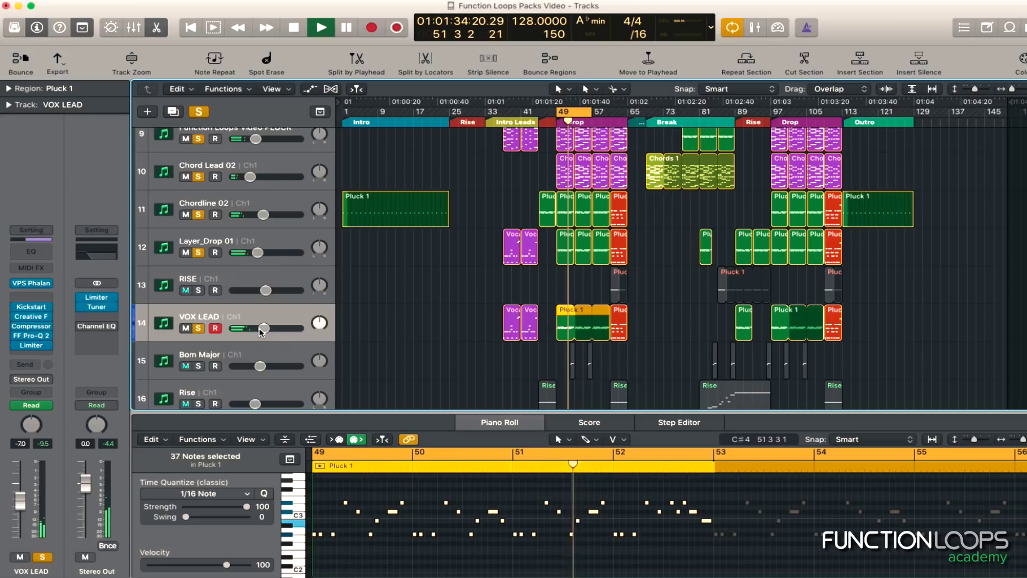
- Add the kick loop, Audio 8, drum loop and clap loop tracks to the soloed group
{"action": "scroll", "coordinate": [389, 332], "scroll_direction": "up", "scroll_amount": 1}
{"action": "scroll", "coordinate": [389, 333], "scroll_direction": "up", "scroll_amount": 7}
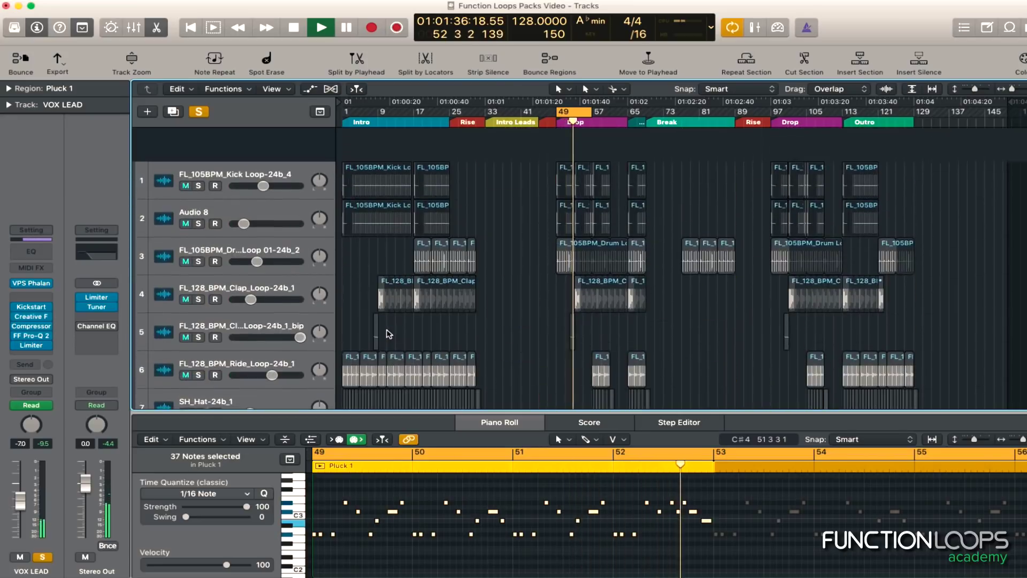
{"action": "left_click", "coordinate": [199, 190]}
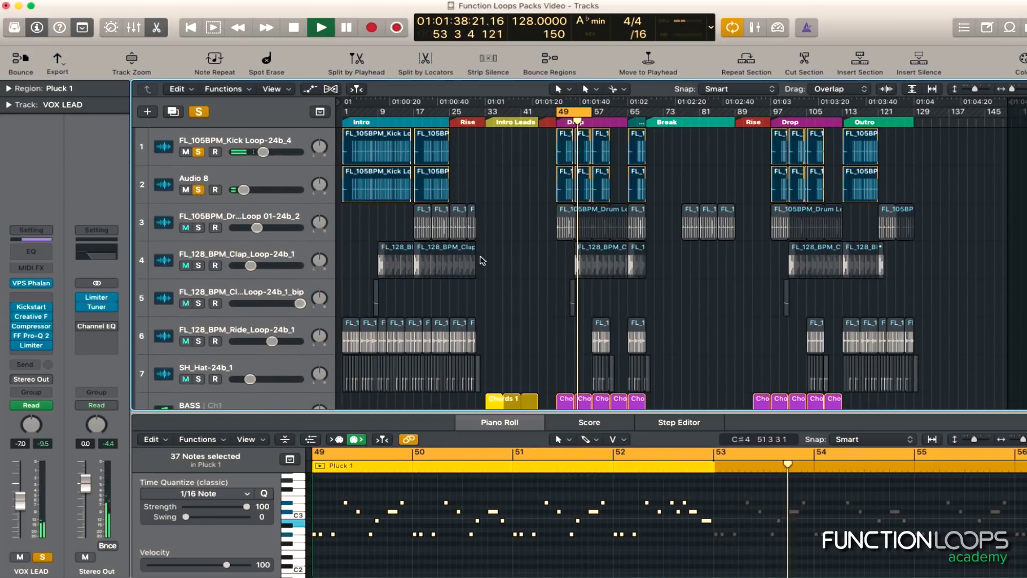
{"action": "scroll", "coordinate": [199, 194], "scroll_direction": "down", "scroll_amount": 1}
{"action": "left_click", "coordinate": [198, 218]}
{"action": "left_click", "coordinate": [248, 212]}
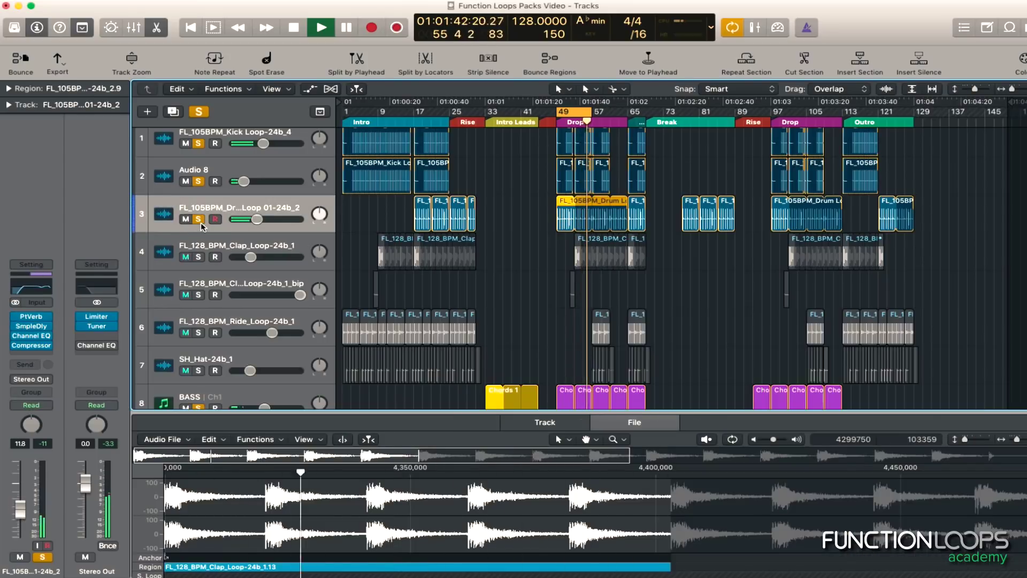
{"action": "left_click", "coordinate": [198, 257]}
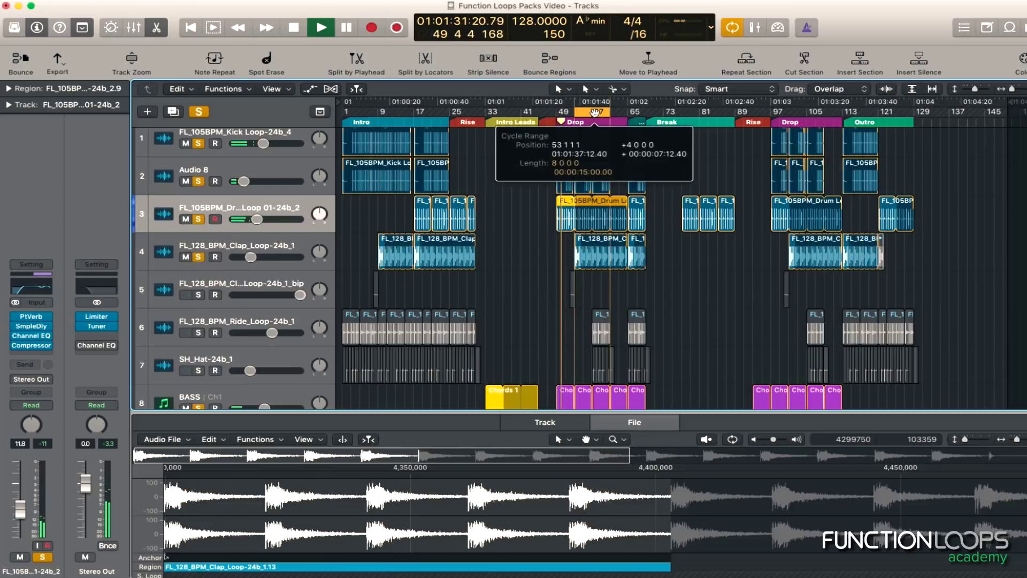
- Raise the FL_128_BPM_Clap_Loop-24b_1 track's volume to -13.4 dB and clear all solos to hear the full mix
{"action": "left_click_drag", "start_coordinate": [246, 258], "coordinate": [250, 258]}
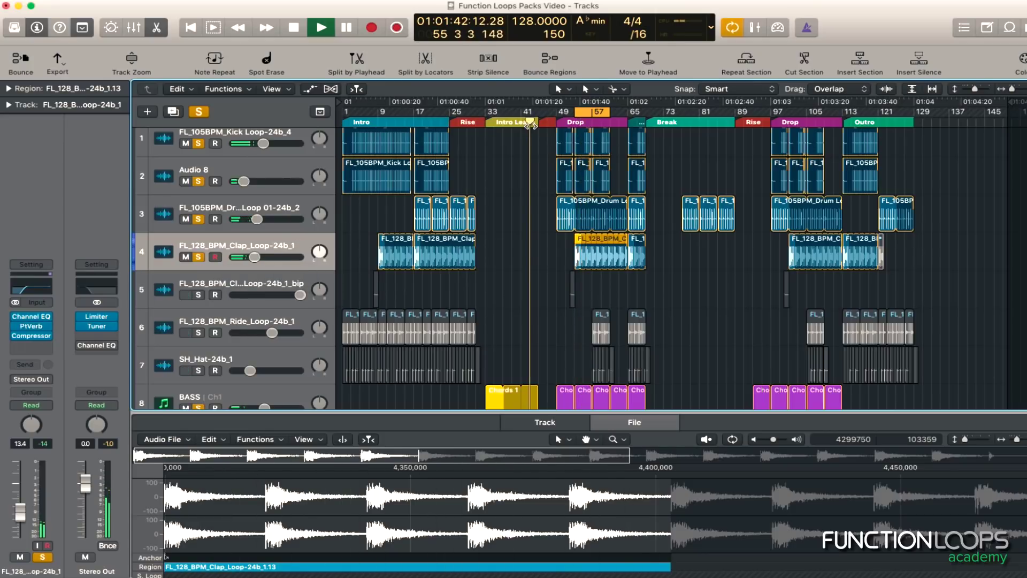
{"action": "left_click", "coordinate": [197, 257], "text": "alt"}
{"action": "scroll", "coordinate": [580, 233], "scroll_direction": "down", "scroll_amount": 1}
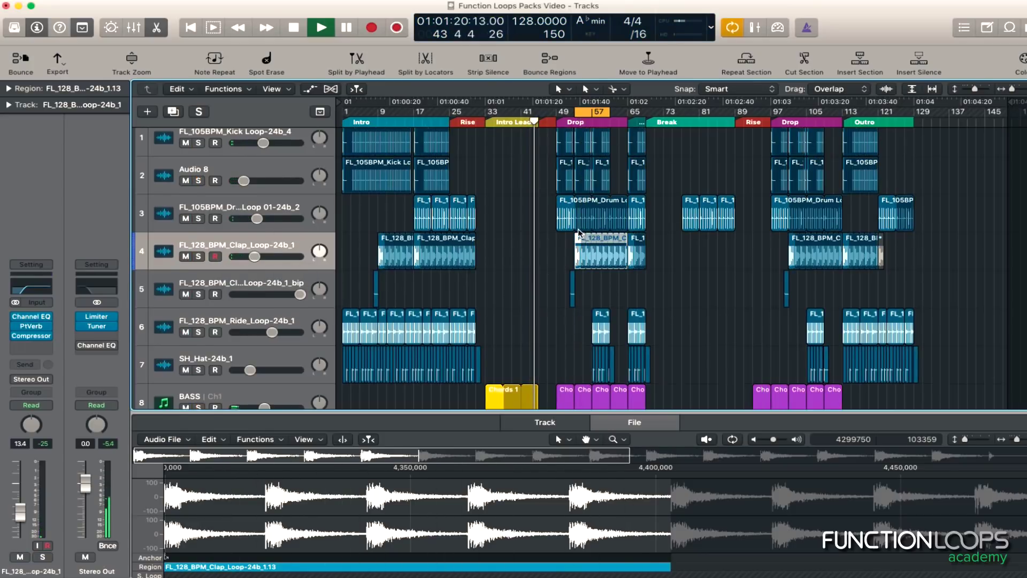
{"action": "scroll", "coordinate": [579, 234], "scroll_direction": "down", "scroll_amount": 5}
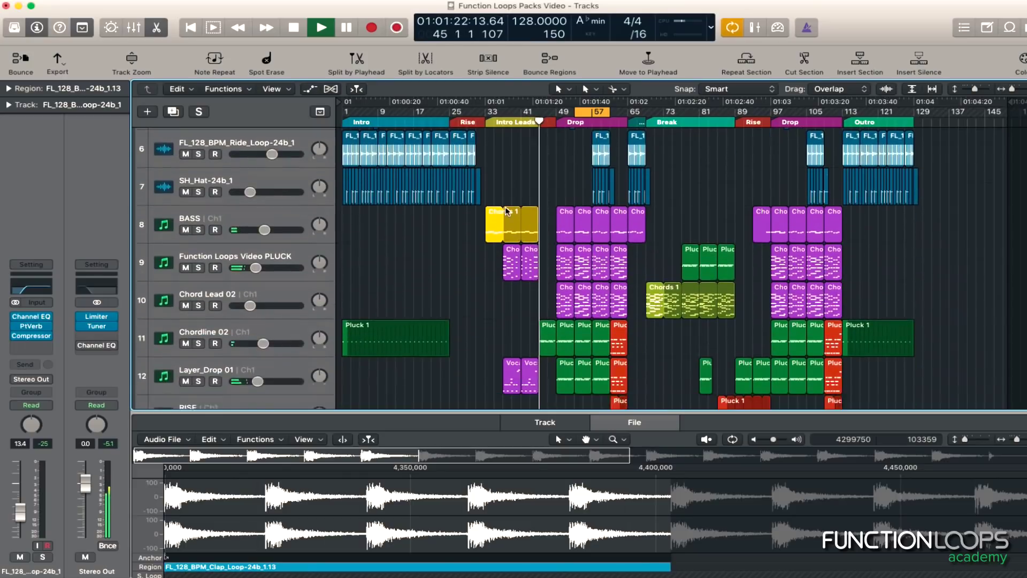
{"action": "scroll", "coordinate": [506, 211], "scroll_direction": "down", "scroll_amount": 1}
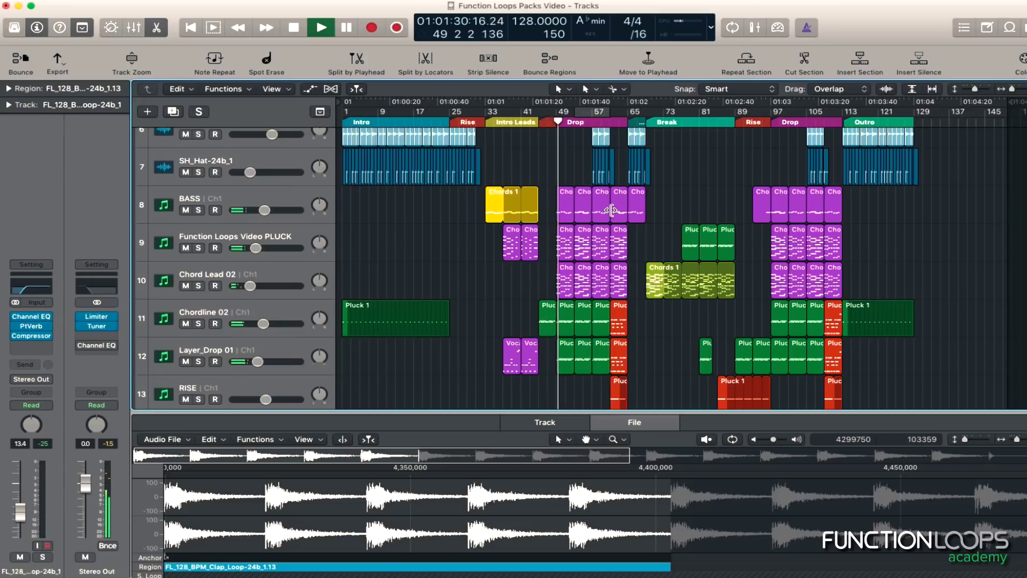
{"action": "scroll", "coordinate": [611, 210], "scroll_direction": "down", "scroll_amount": 7}
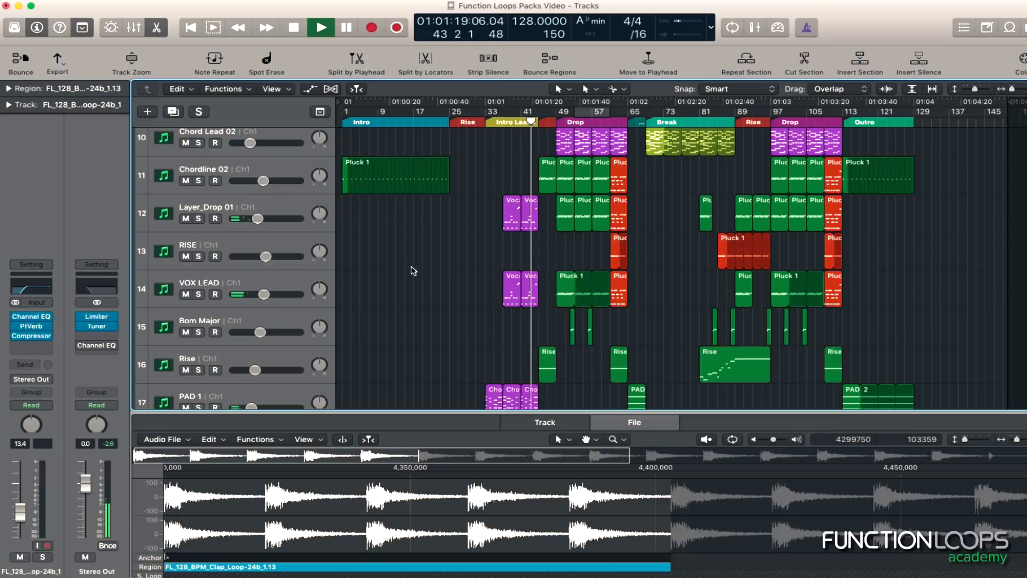
- Raise the Chordline 02 and Layer_Drop 01 volumes slightly, and pull VOX LEAD's volume well down
{"action": "scroll", "coordinate": [438, 239], "scroll_direction": "up", "scroll_amount": 4}
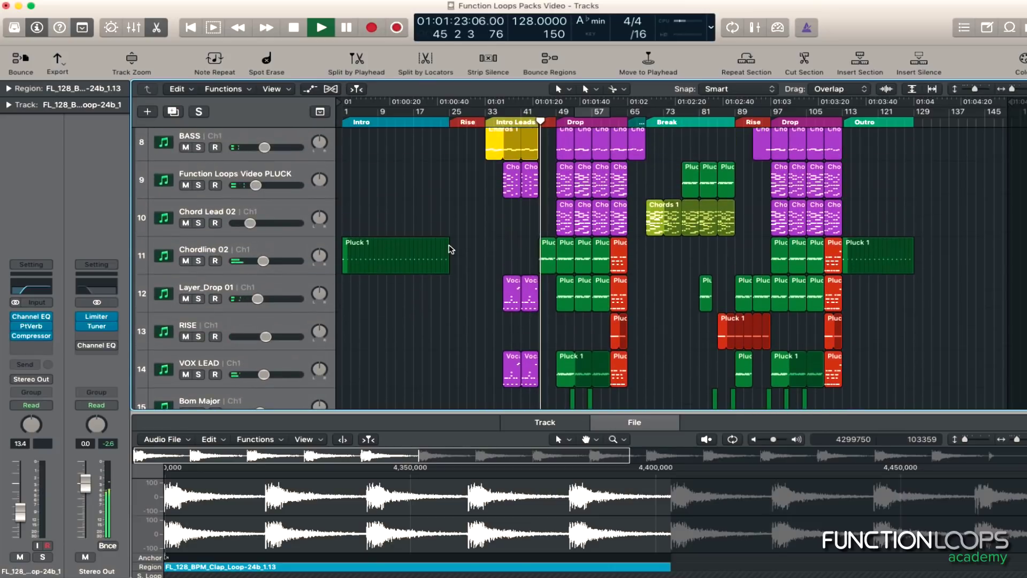
{"action": "left_click_drag", "start_coordinate": [263, 261], "coordinate": [266, 261]}
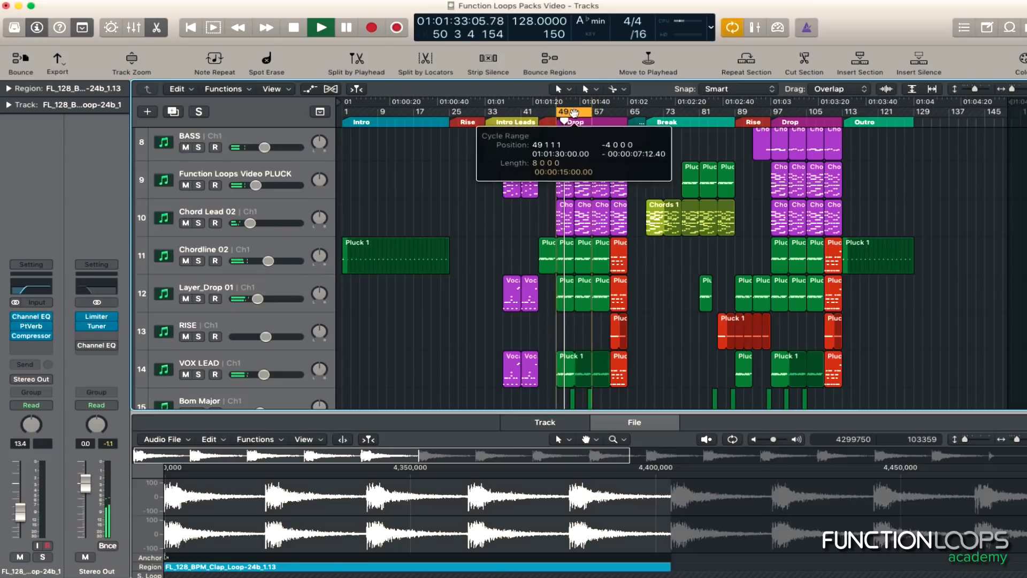
{"action": "left_click_drag", "start_coordinate": [257, 299], "coordinate": [261, 298]}
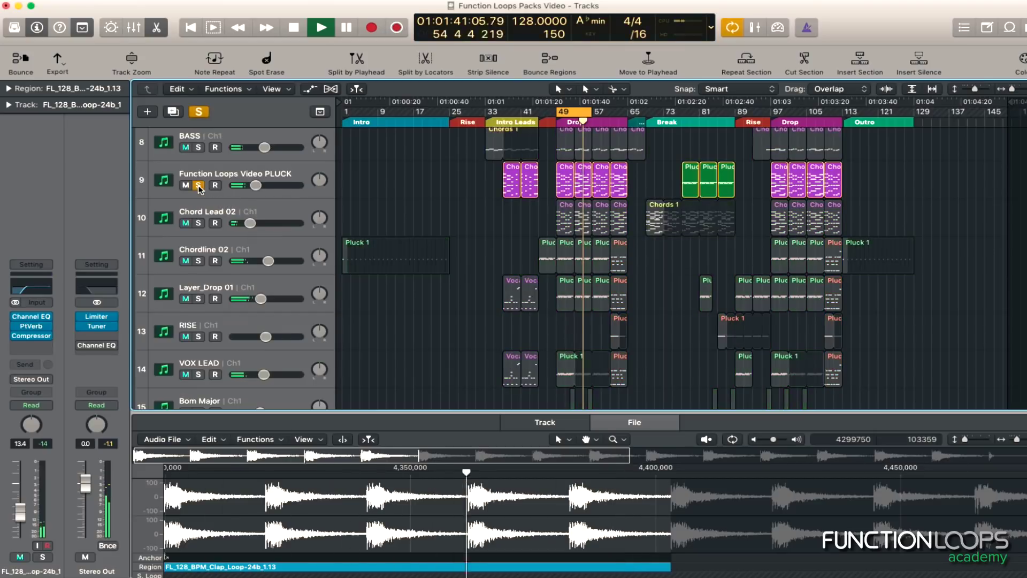
{"action": "left_click_drag", "start_coordinate": [264, 374], "coordinate": [210, 377]}
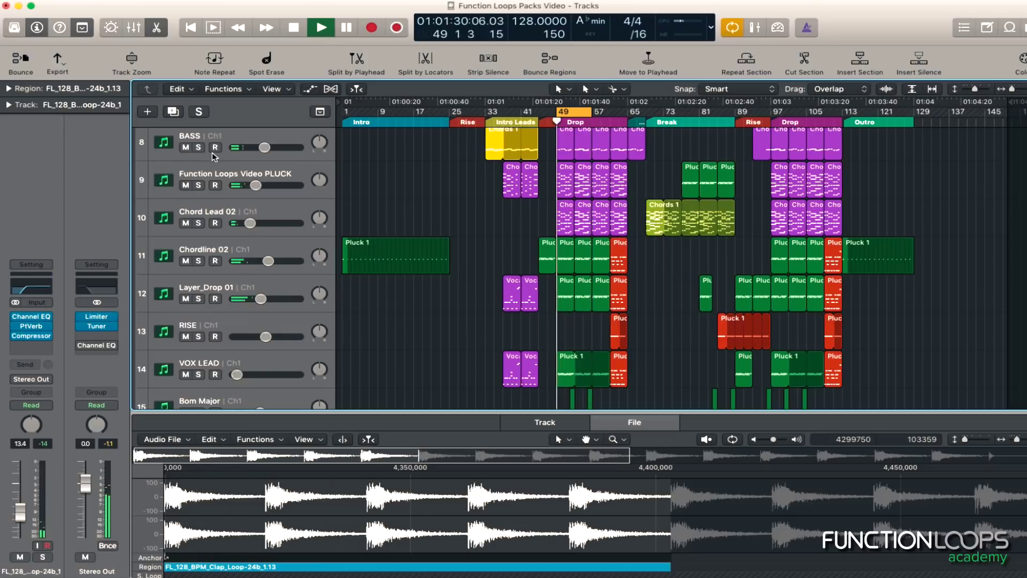
- Raise the volumes of BASS, Function Loops Video PLUCK (to -10.8 dB) and Chord Lead 02 (to slightly above -8.2 dB)
{"action": "left_click_drag", "start_coordinate": [264, 147], "coordinate": [266, 147]}
{"action": "left_click_drag", "start_coordinate": [256, 185], "coordinate": [257, 185]}
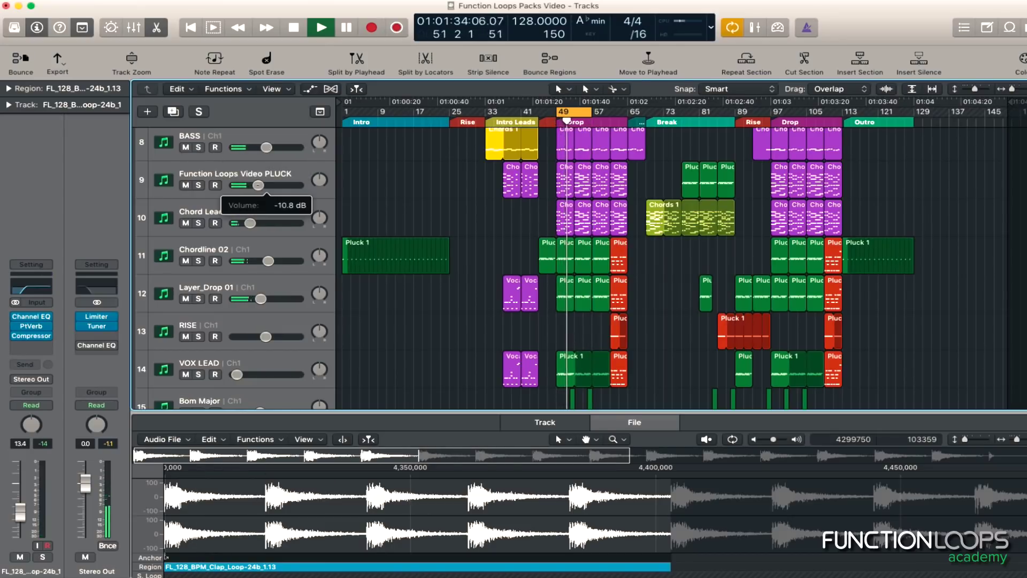
{"action": "left_click_drag", "start_coordinate": [250, 223], "coordinate": [252, 223]}
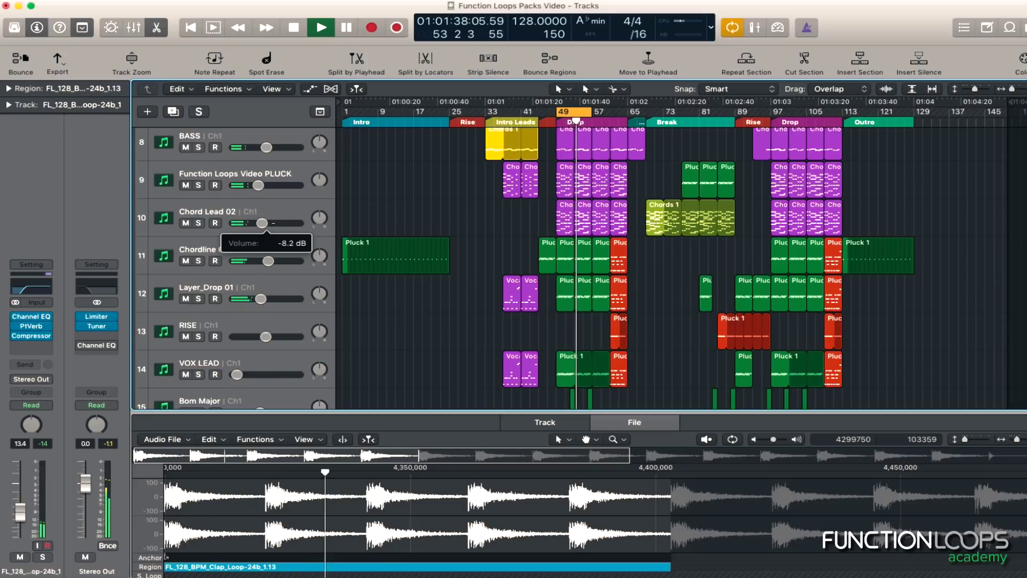
{"action": "left_click_drag", "start_coordinate": [273, 224], "coordinate": [263, 223]}
- Balance the volumes of Chordline 02 and Chord Lead 02 against each other, raising both slightly overall
{"action": "left_click_drag", "start_coordinate": [268, 260], "coordinate": [270, 261]}
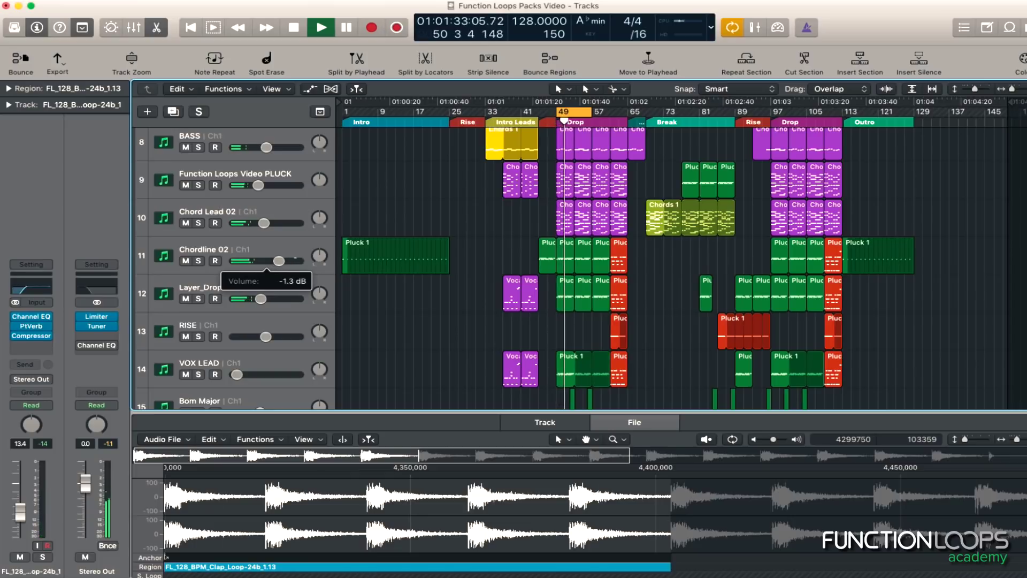
{"action": "left_click_drag", "start_coordinate": [283, 261], "coordinate": [274, 261]}
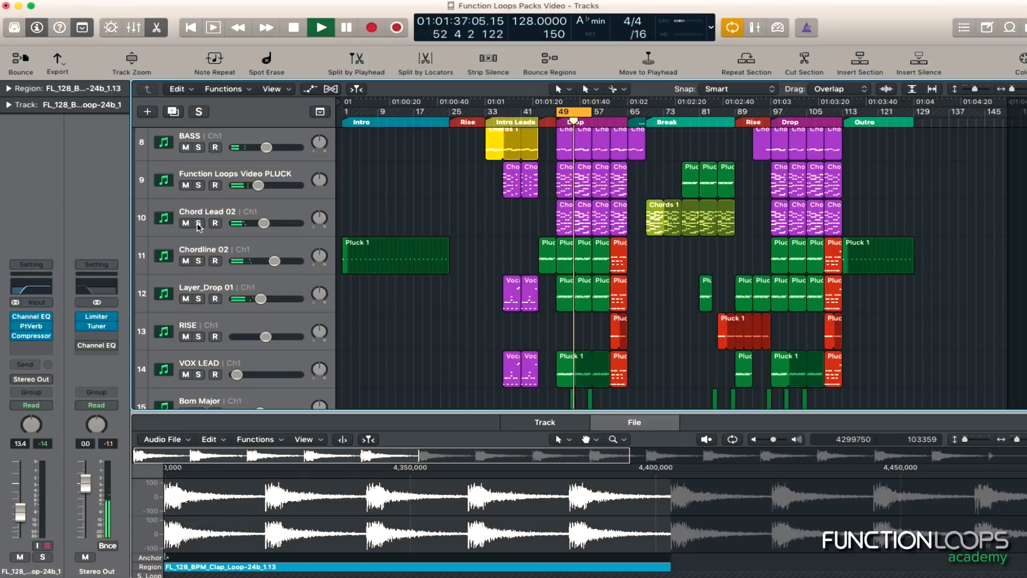
{"action": "left_click_drag", "start_coordinate": [264, 223], "coordinate": [267, 223]}
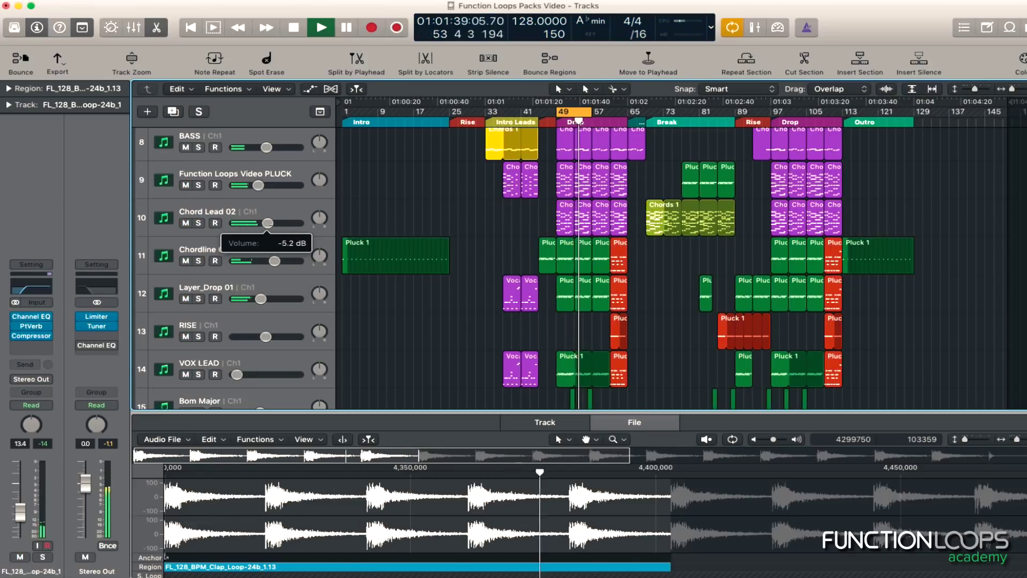
- Mute Chordline 02 and Layer_Drop 01 to compare the drop without them, and unmute each one again
{"action": "left_click", "coordinate": [185, 261]}
{"action": "left_click", "coordinate": [186, 299]}
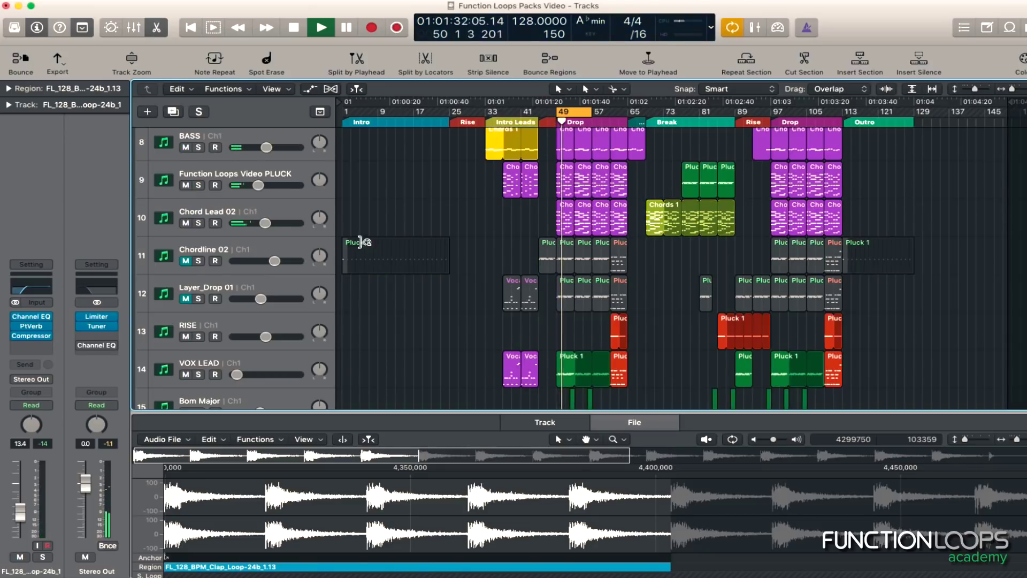
{"action": "left_click", "coordinate": [186, 262]}
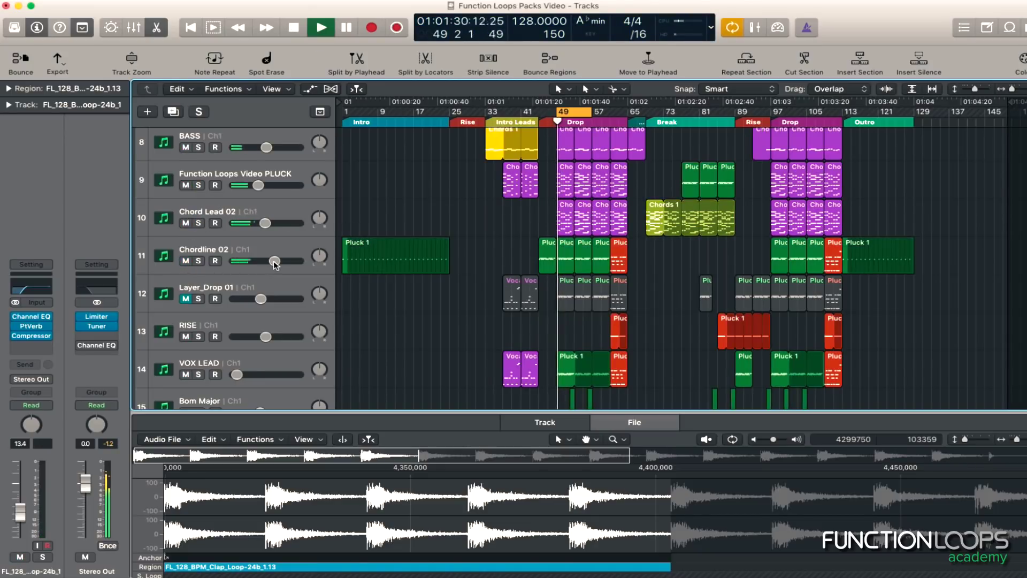
{"action": "left_click", "coordinate": [191, 300]}
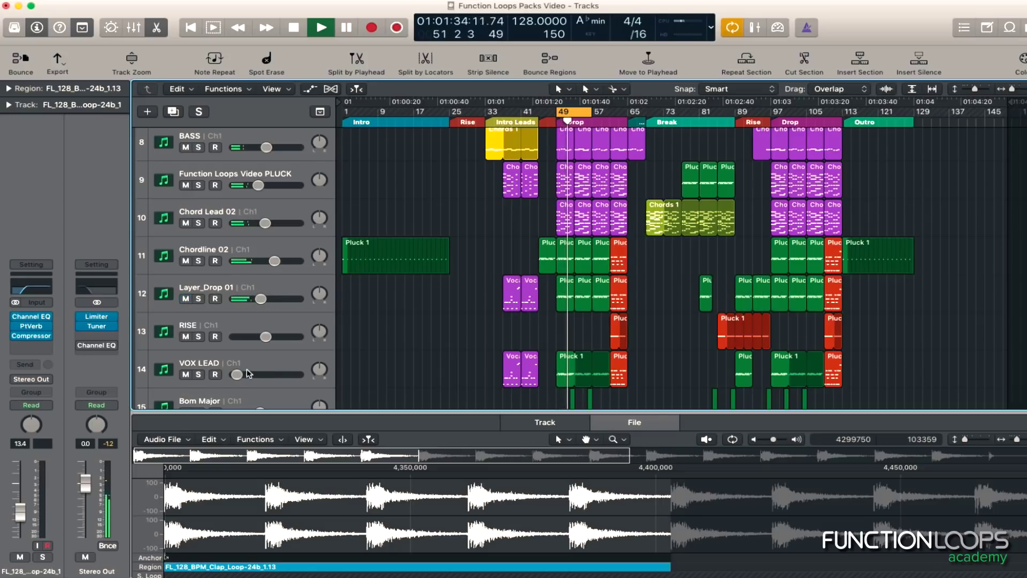
- Bring VOX LEAD's volume back up to slightly above -10.0 dB
{"action": "left_click_drag", "start_coordinate": [236, 374], "coordinate": [248, 374]}
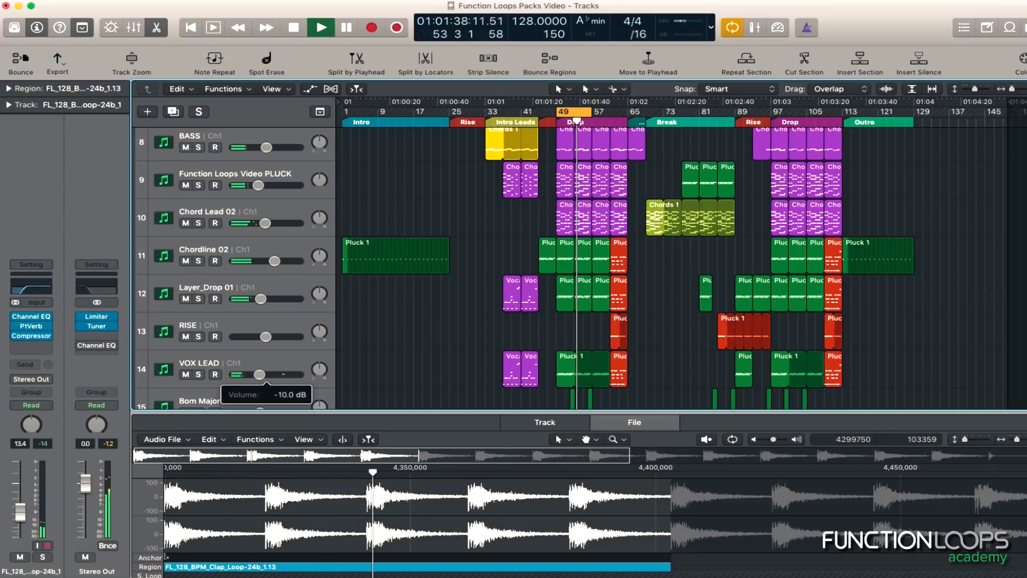
{"action": "left_click_drag", "start_coordinate": [259, 374], "coordinate": [262, 374]}
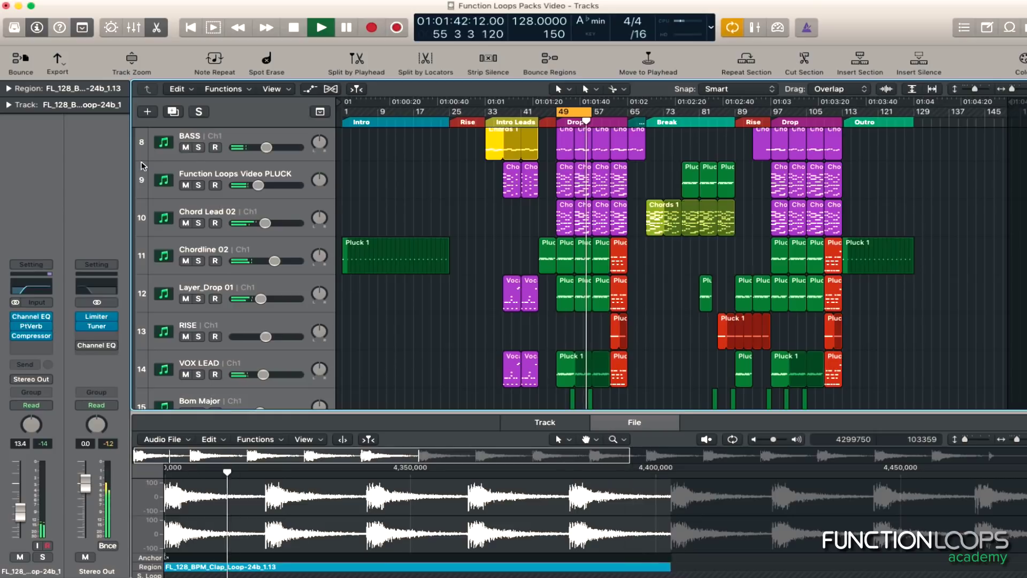
- Audition BASS, Function Loops Video PLUCK, Chord Lead 02, Chordline 02 and Layer_Drop 01 by soloing them in turn, stop playback and clear all solos
{"action": "left_click", "coordinate": [198, 148]}
{"action": "left_click", "coordinate": [198, 185]}
{"action": "left_click", "coordinate": [198, 223]}
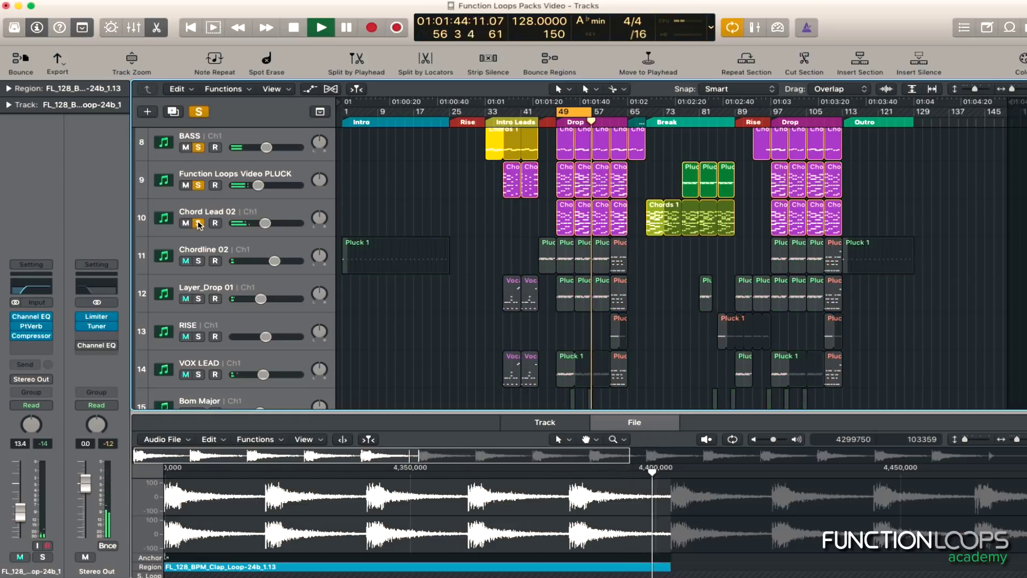
{"action": "left_click", "coordinate": [198, 261]}
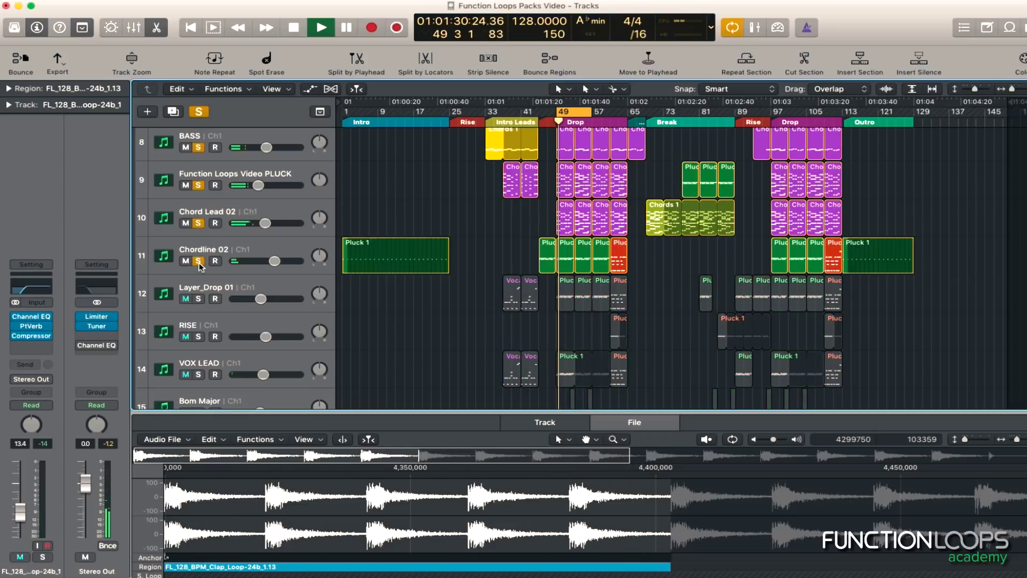
{"action": "left_click", "coordinate": [200, 299]}
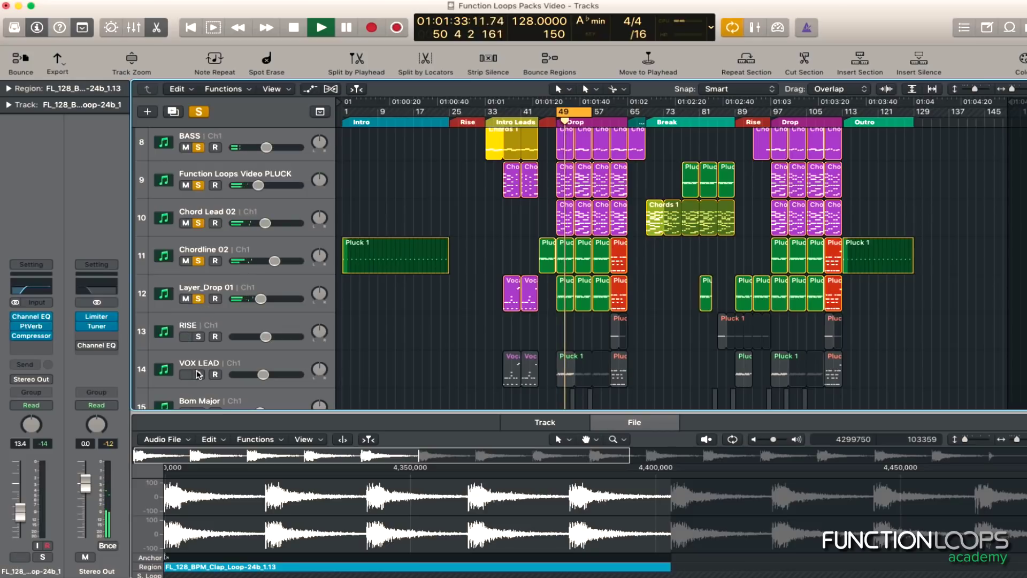
{"action": "key", "text": "space"}
{"action": "left_click", "coordinate": [198, 299], "text": "alt"}
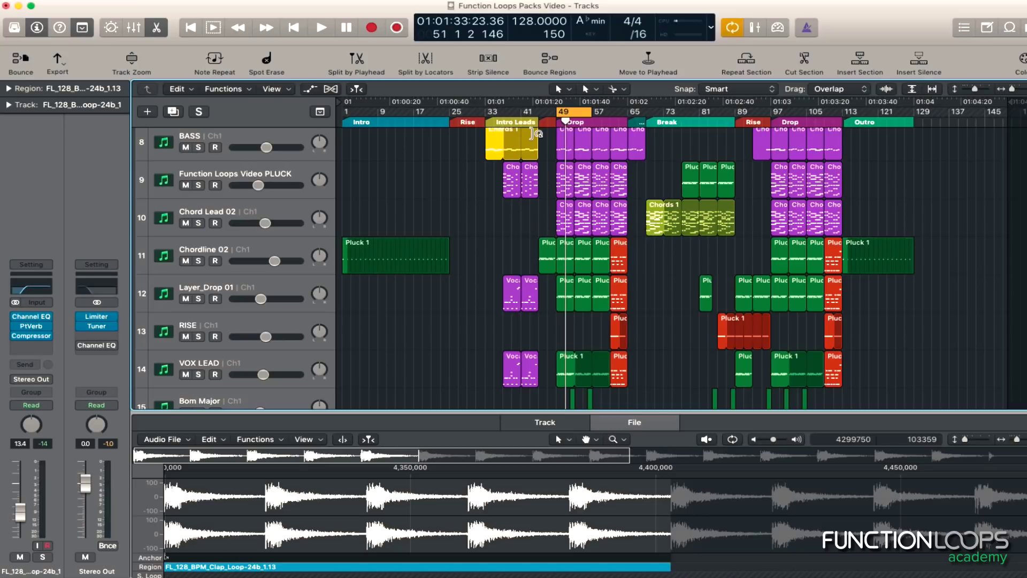
- Play the first drop and mute and unmute BASS to compare the mix without it
{"action": "scroll", "coordinate": [473, 225], "scroll_direction": "up", "scroll_amount": 1}
{"action": "key", "text": "space"}
{"action": "key", "text": "space"}
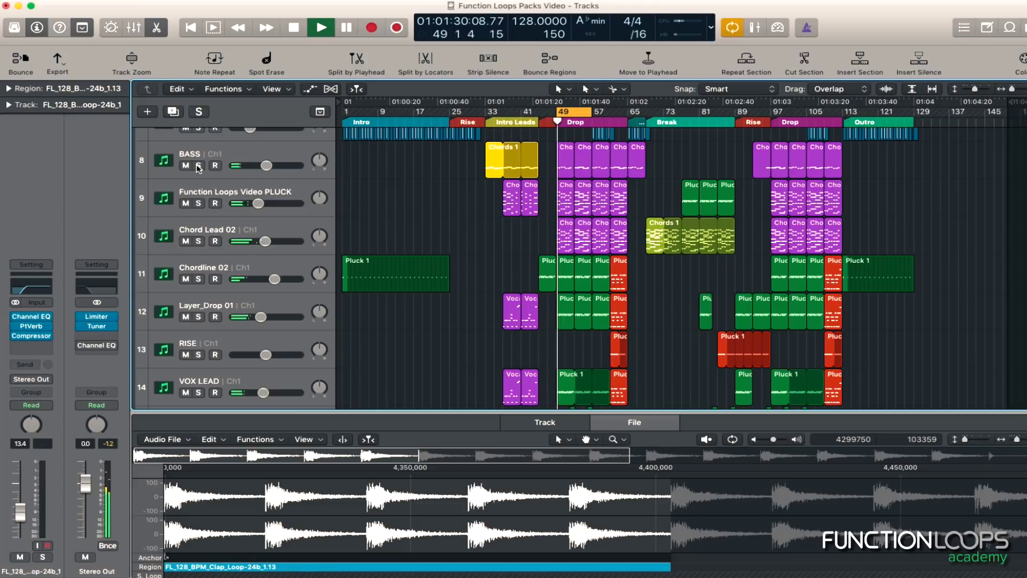
{"action": "left_click", "coordinate": [186, 166]}
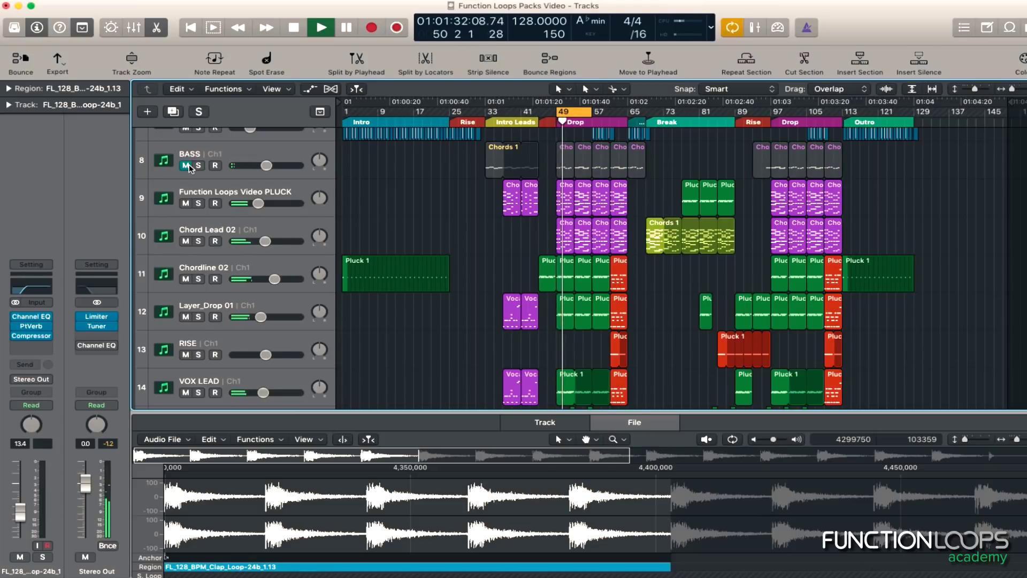
{"action": "left_click", "coordinate": [186, 165]}
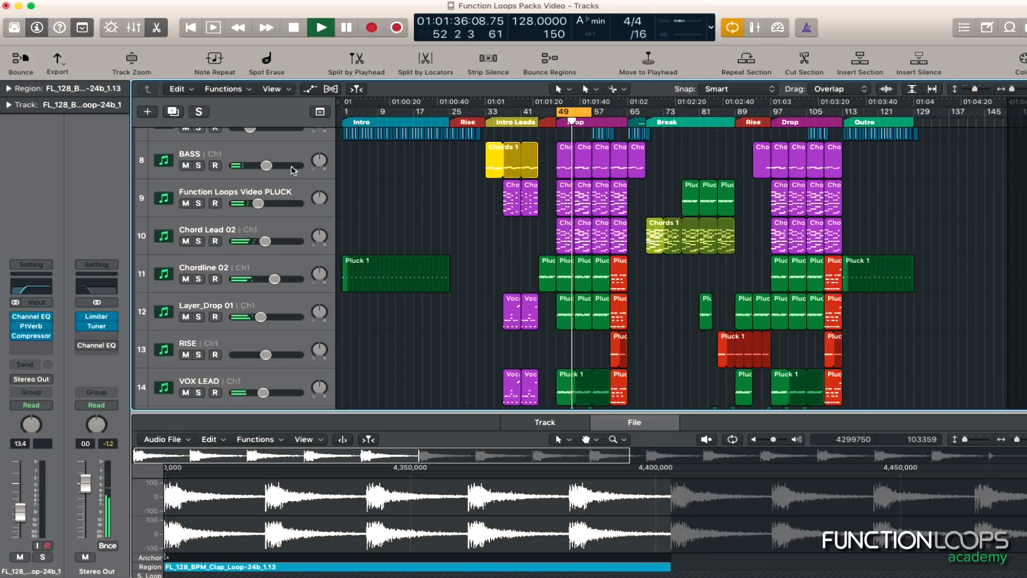
- Solo BASS and add a low bell boost near 121 Hz in its Pro-Q 2, starting at about +3 dB, adjusting its width and easing it slightly
{"action": "left_click", "coordinate": [199, 166]}
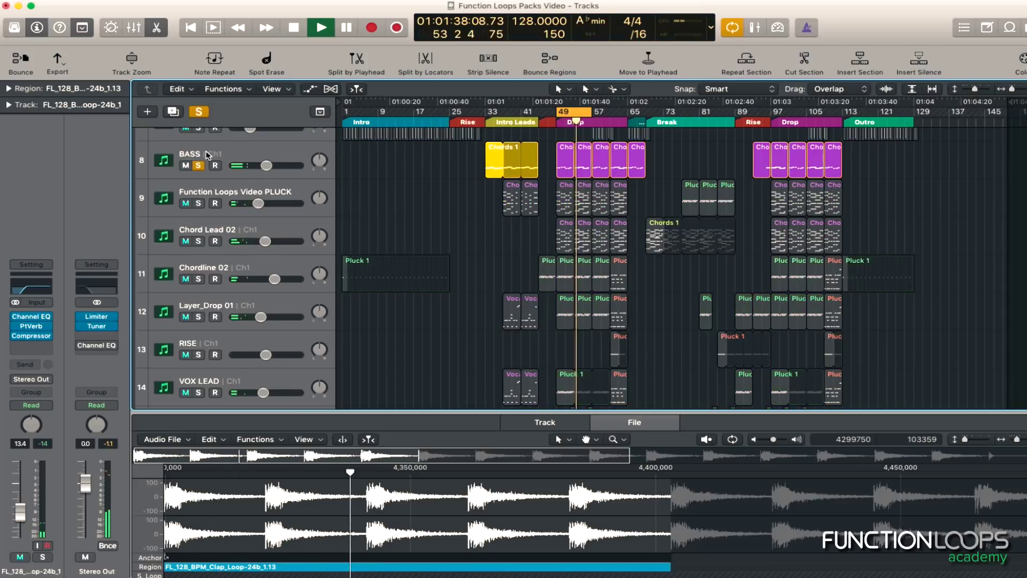
{"action": "left_click", "coordinate": [208, 155]}
{"action": "left_click", "coordinate": [33, 346]}
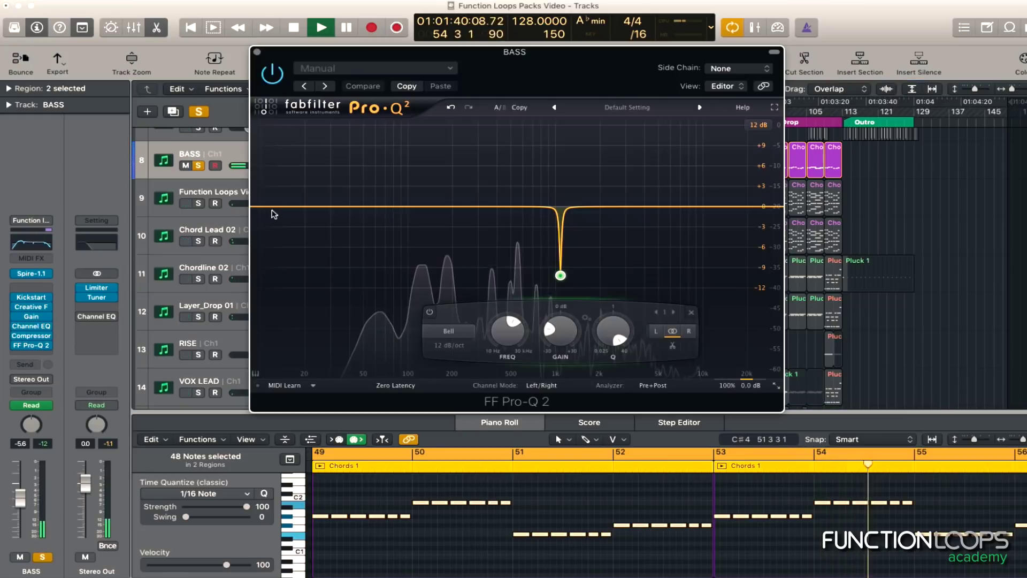
{"action": "left_click_drag", "start_coordinate": [430, 206], "coordinate": [420, 186]}
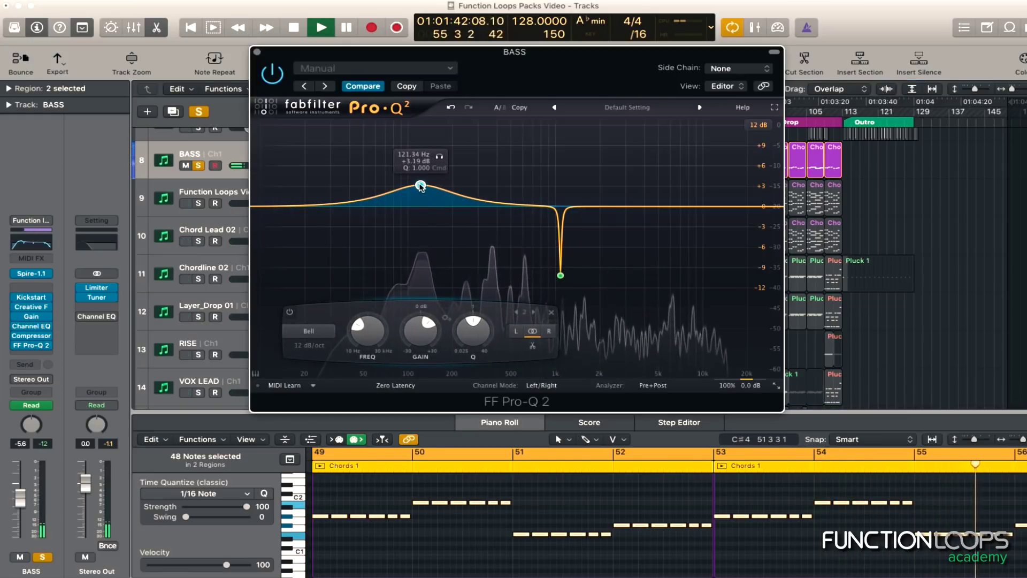
{"action": "scroll", "coordinate": [420, 186], "scroll_direction": "down", "scroll_amount": 3}
{"action": "scroll", "coordinate": [421, 187], "scroll_direction": "down", "scroll_amount": 1}
{"action": "left_click_drag", "start_coordinate": [420, 187], "coordinate": [420, 191]}
{"action": "left_click", "coordinate": [257, 52]}
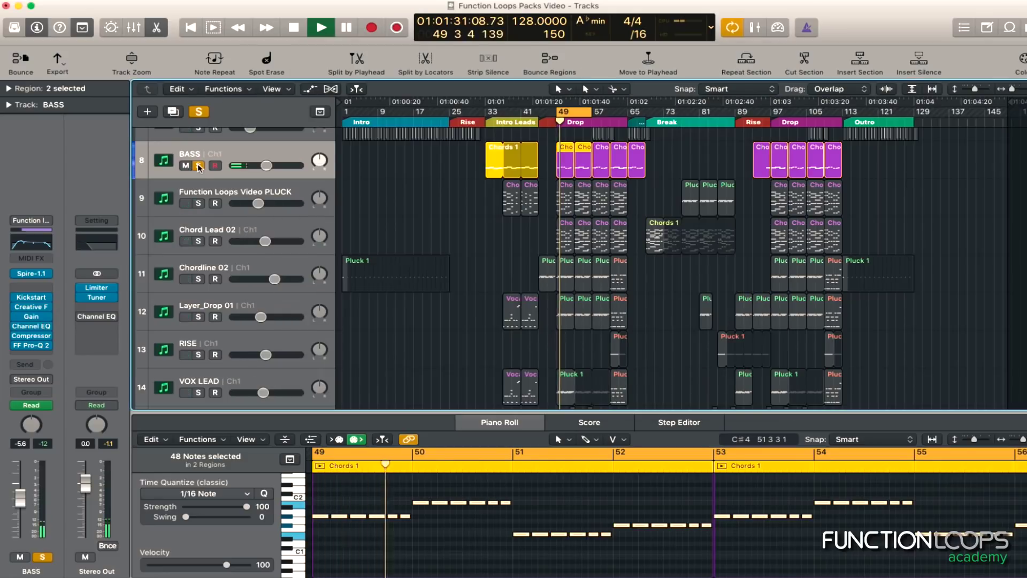
- Audition the kick loop and BASS in solo, check the low end through the Stereo Out's Channel EQ, and clear the solos
{"action": "left_click", "coordinate": [199, 166]}
{"action": "scroll", "coordinate": [460, 224], "scroll_direction": "up", "scroll_amount": 8}
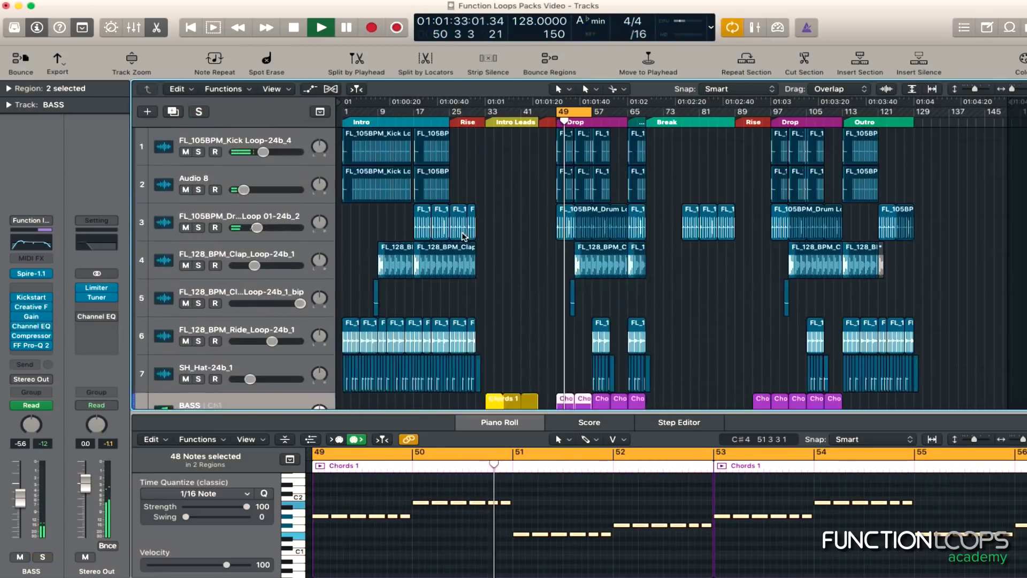
{"action": "left_click", "coordinate": [198, 152]}
{"action": "scroll", "coordinate": [380, 392], "scroll_direction": "down", "scroll_amount": 2}
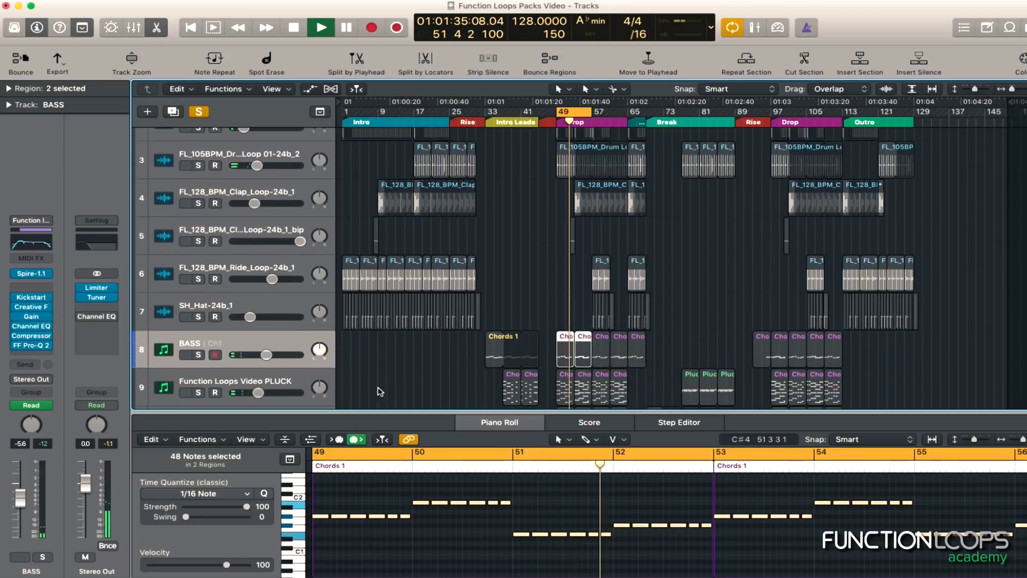
{"action": "left_click", "coordinate": [202, 356]}
{"action": "scroll", "coordinate": [166, 319], "scroll_direction": "down", "scroll_amount": 3}
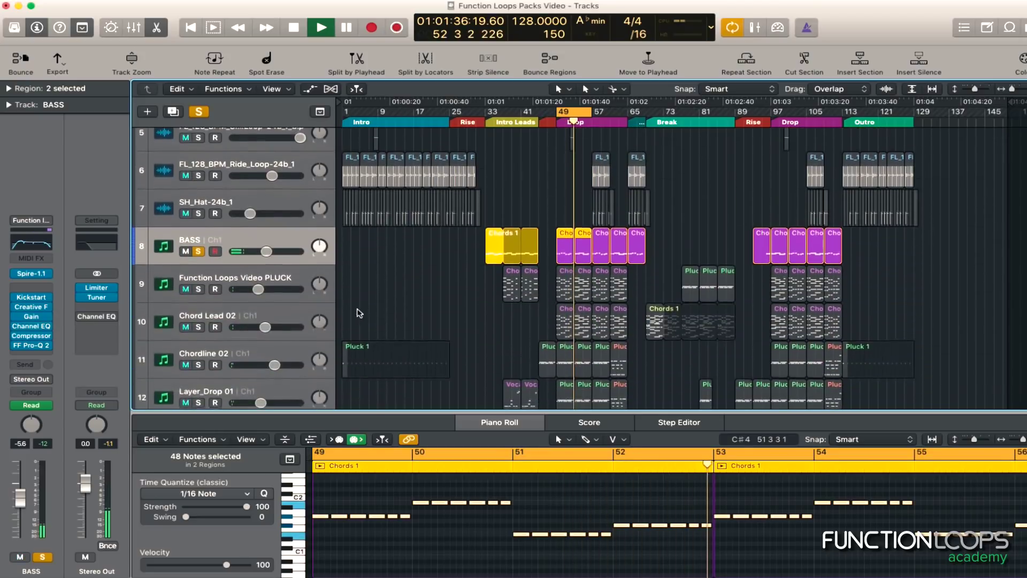
{"action": "left_click", "coordinate": [95, 320]}
{"action": "left_click", "coordinate": [178, 39]}
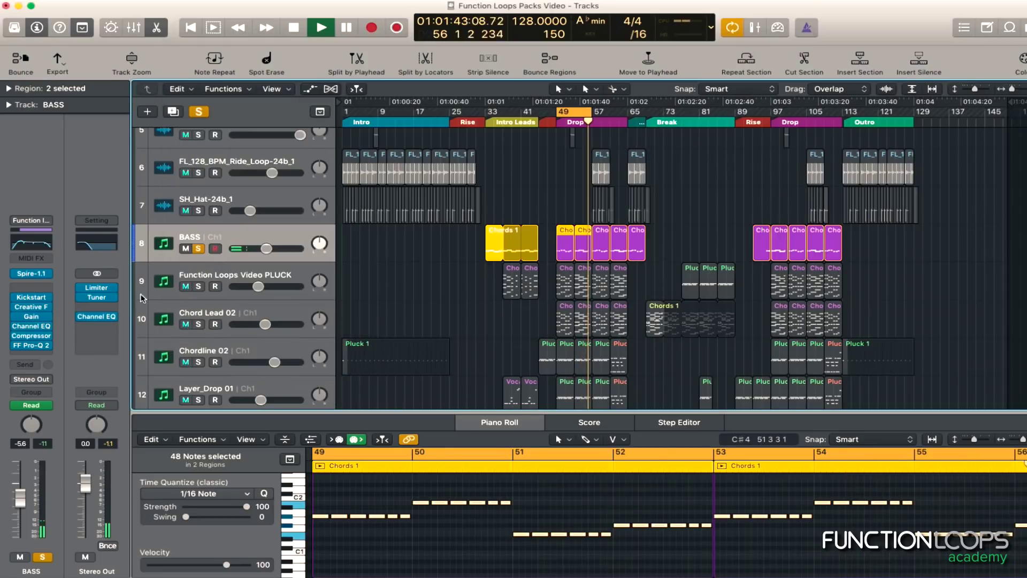
{"action": "left_click", "coordinate": [199, 249]}
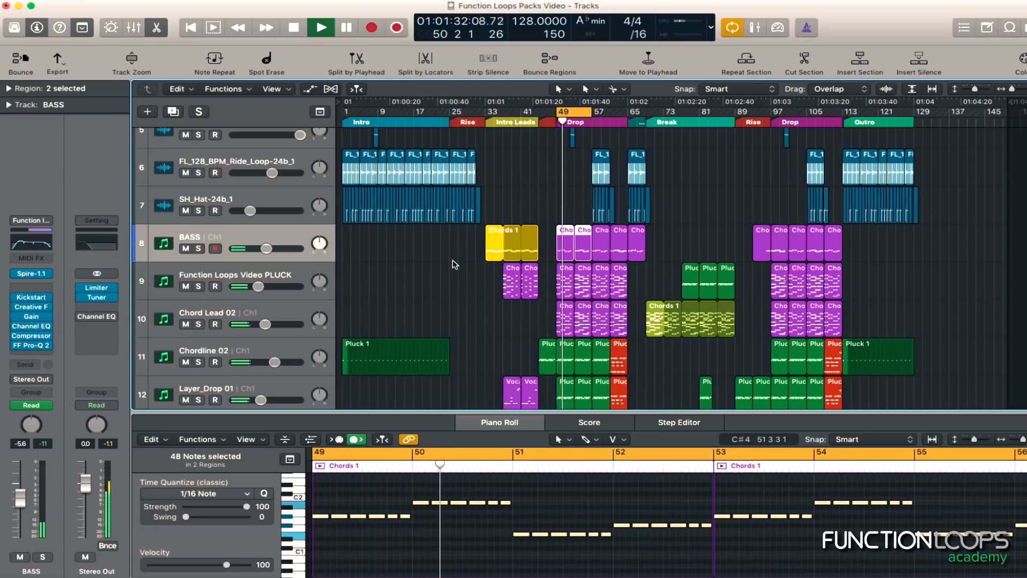
- Select Bom Major's two regions in the first drop, loop playback around them and solo the track
{"action": "scroll", "coordinate": [450, 267], "scroll_direction": "down", "scroll_amount": 2}
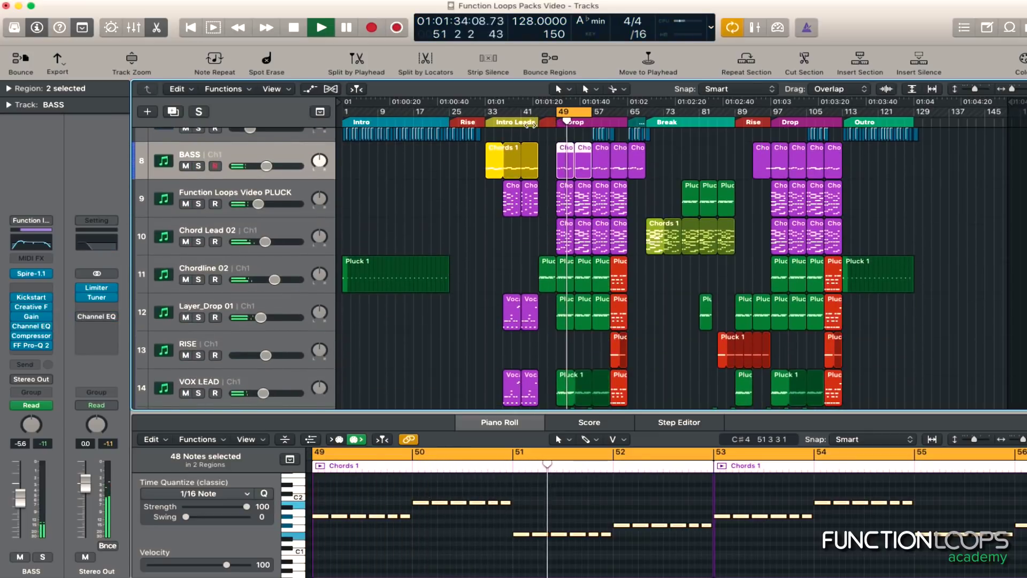
{"action": "scroll", "coordinate": [458, 252], "scroll_direction": "down", "scroll_amount": 3}
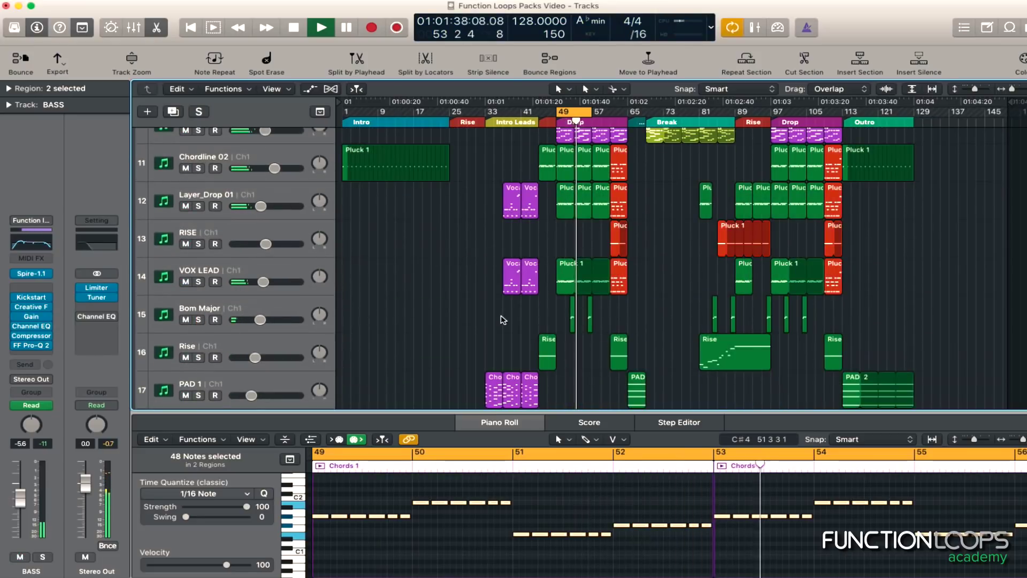
{"action": "key", "text": "space"}
{"action": "left_click", "coordinate": [450, 329]}
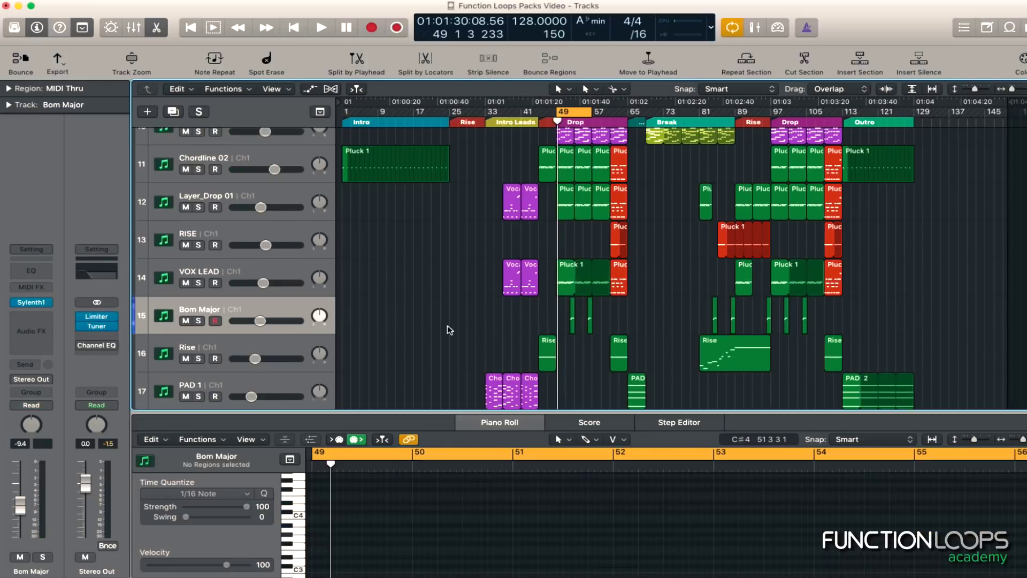
{"action": "left_click_drag", "start_coordinate": [608, 325], "coordinate": [608, 325]}
{"action": "key", "text": "space"}
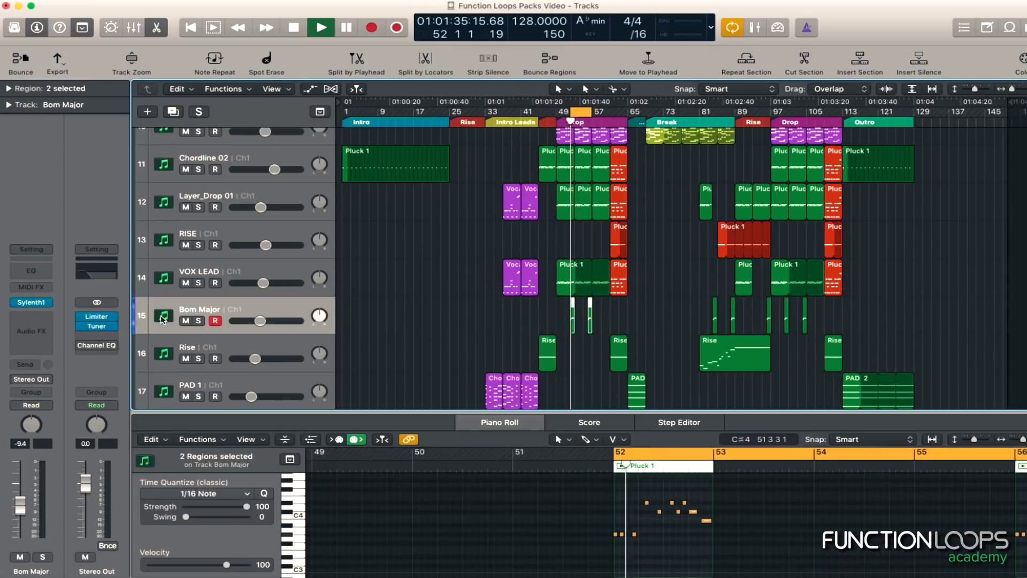
{"action": "key", "text": "s"}
{"action": "key", "text": "space"}
- Insert Kickstart on the Bom Major track and play the loop with its default setting
{"action": "left_click", "coordinate": [31, 322]}
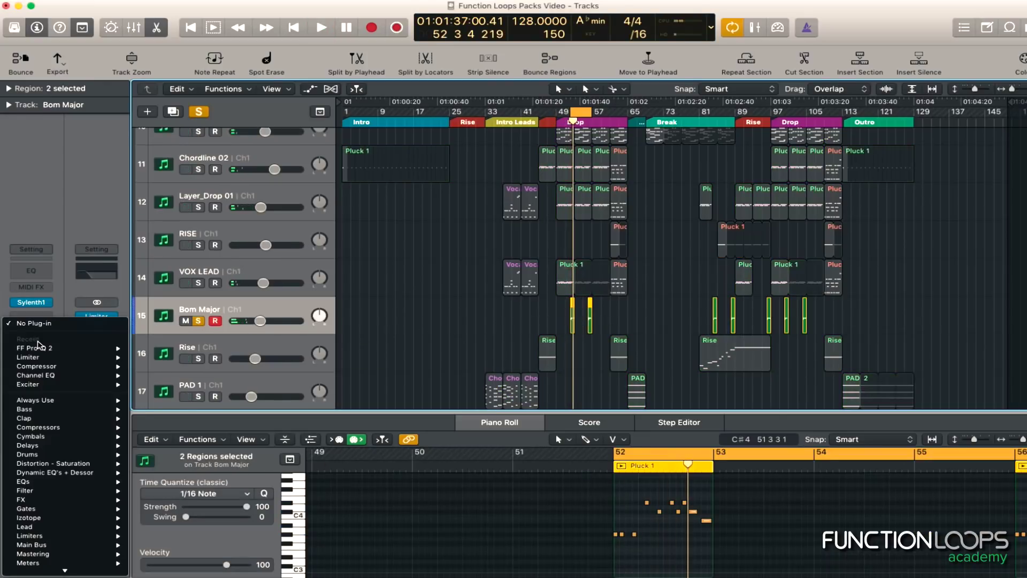
{"action": "scroll", "coordinate": [59, 460], "scroll_direction": "down", "scroll_amount": 2}
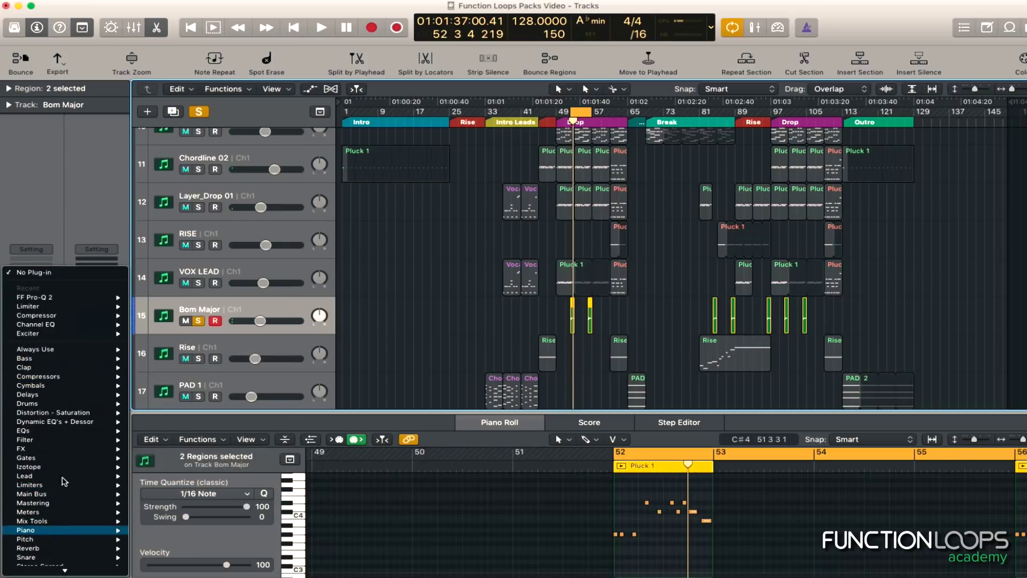
{"action": "mouse_move", "coordinate": [86, 350]}
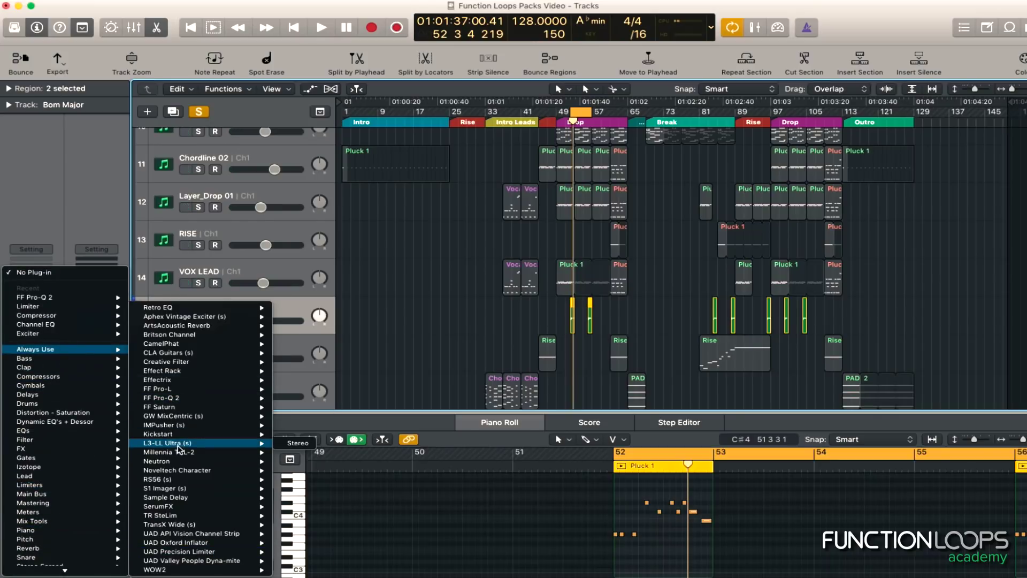
{"action": "mouse_move", "coordinate": [244, 439]}
{"action": "left_click", "coordinate": [298, 448]}
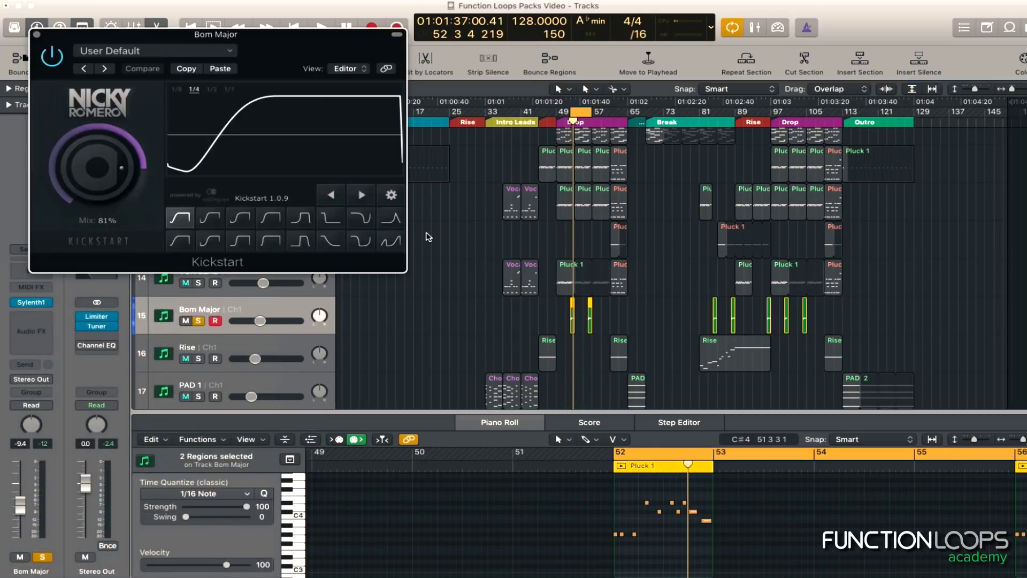
{"action": "key", "text": "space"}
{"action": "left_click", "coordinate": [32, 326]}
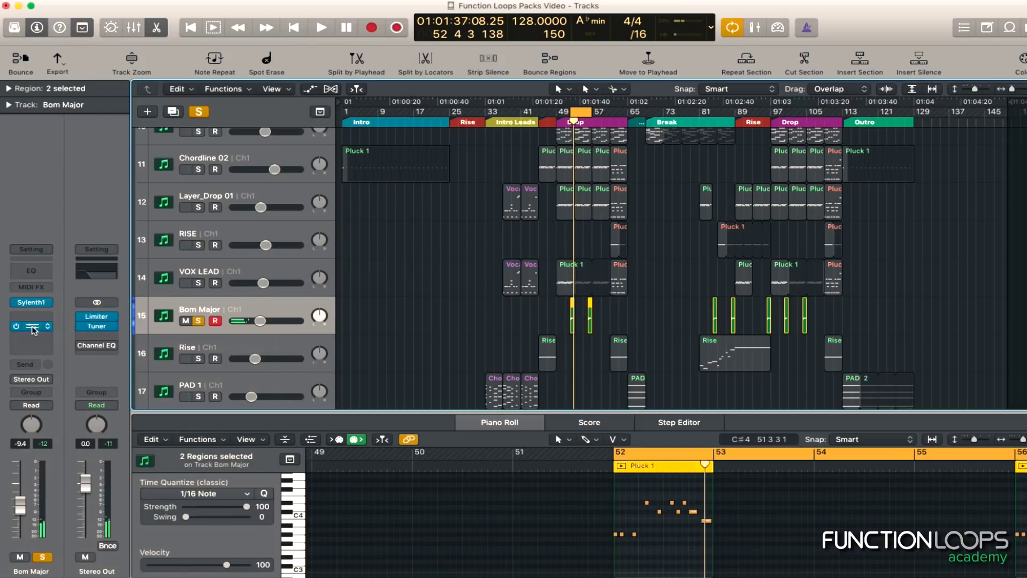
- Insert a Compressor after Kickstart on Bom Major, load its VAlly preset and listen to the loop
{"action": "left_click", "coordinate": [36, 337]}
{"action": "mouse_move", "coordinate": [128, 389]}
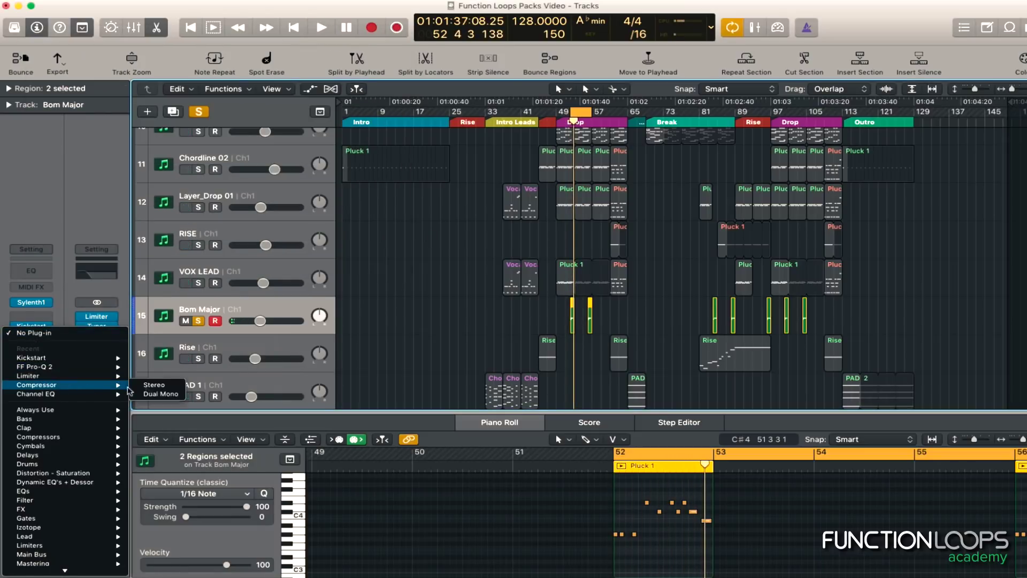
{"action": "left_click", "coordinate": [179, 393]}
{"action": "left_click", "coordinate": [155, 51]}
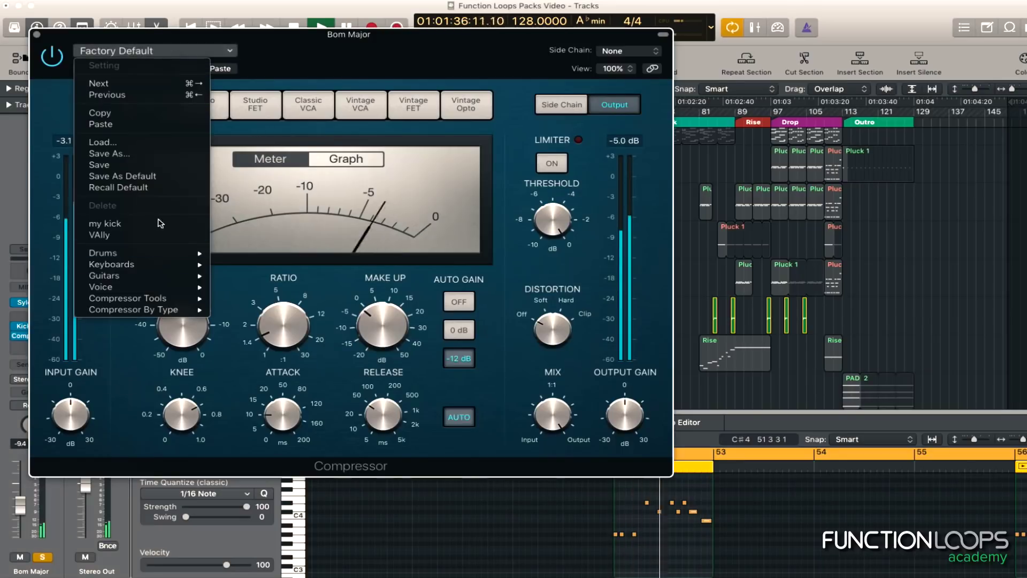
{"action": "left_click", "coordinate": [153, 234]}
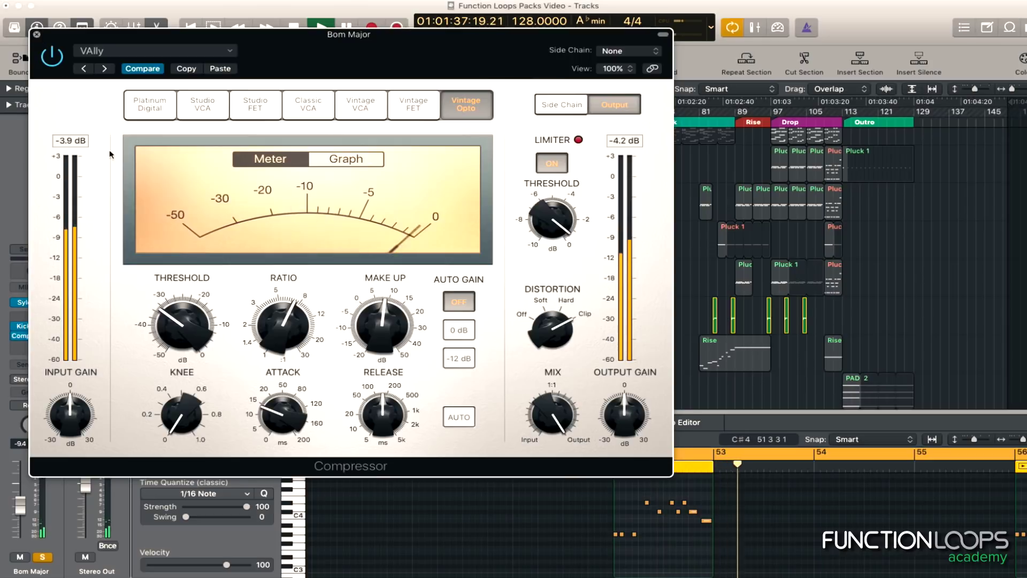
{"action": "key", "text": "super+w"}
{"action": "key", "text": "super+Right"}
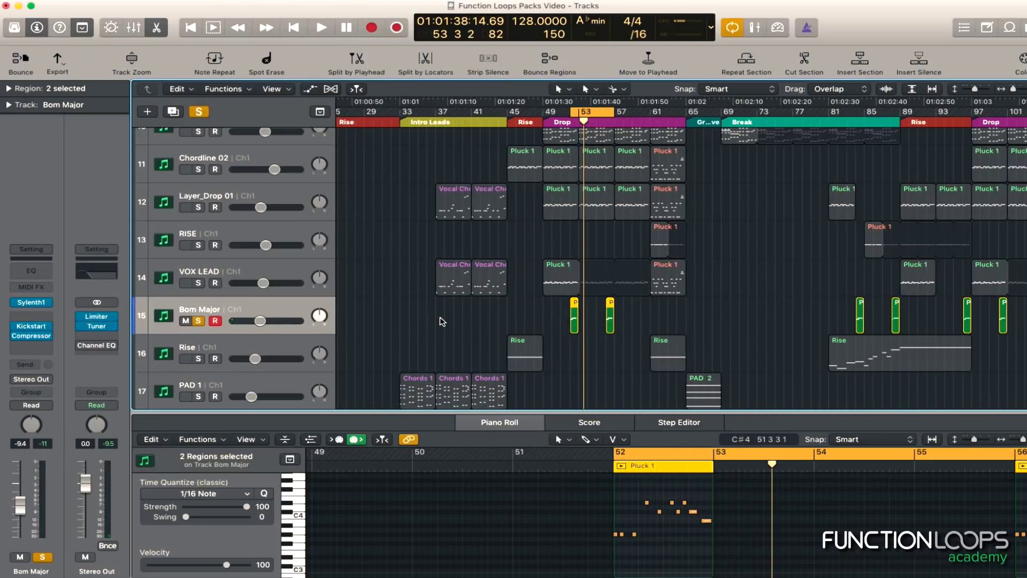
{"action": "key", "text": "space"}
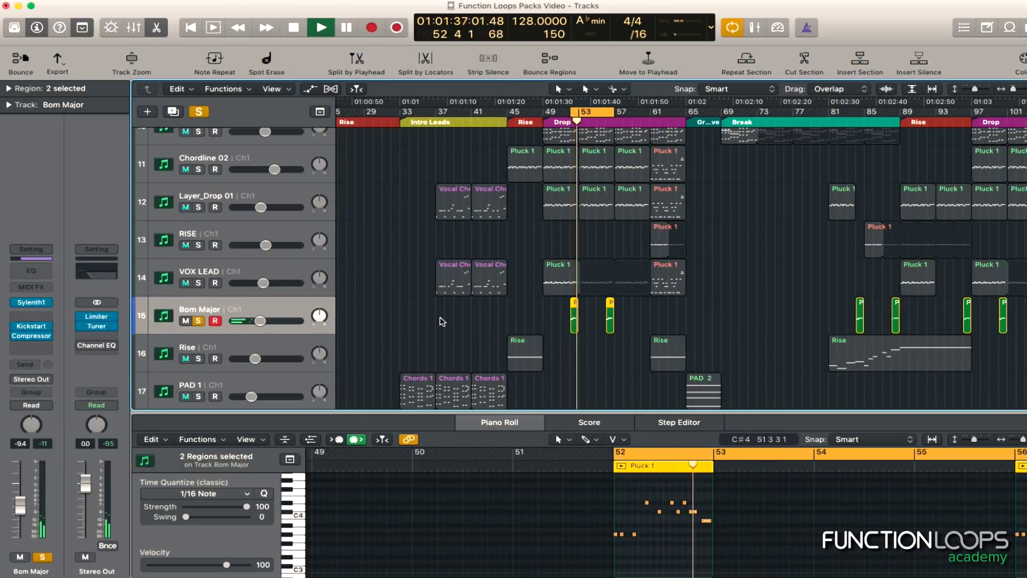
- Insert a Limiter on Bom Major, trying +6.5 dB of gain and setting its output level to -2.0 dB
{"action": "left_click", "coordinate": [36, 347]}
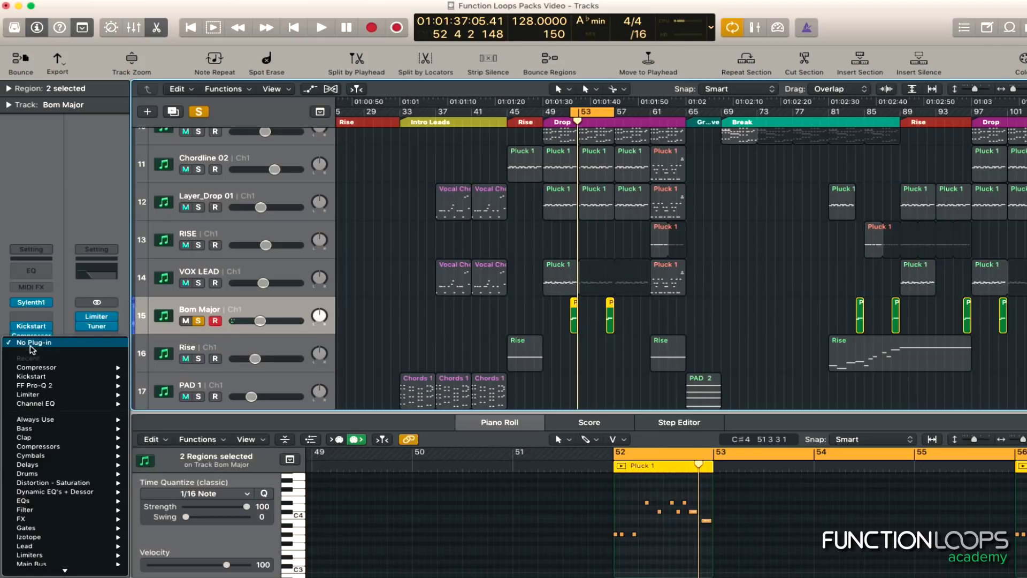
{"action": "mouse_move", "coordinate": [53, 397]}
{"action": "left_click", "coordinate": [150, 395]}
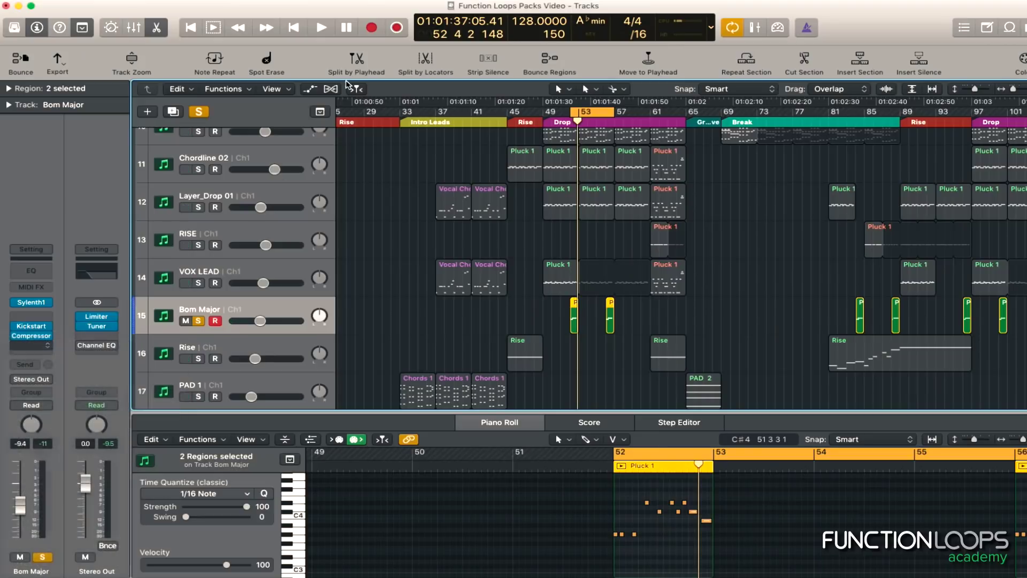
{"action": "left_click", "coordinate": [29, 354]}
{"action": "key", "text": "space"}
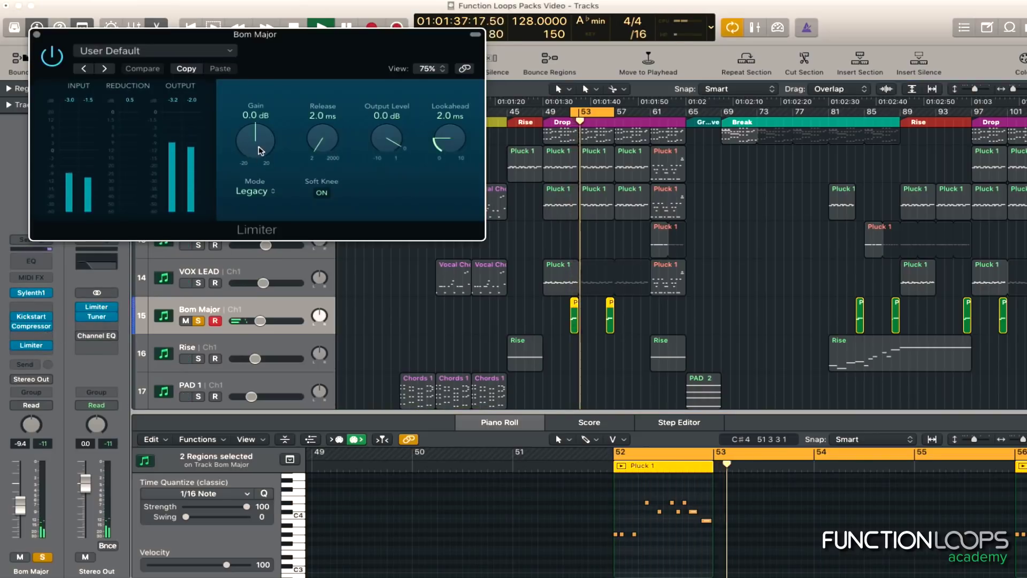
{"action": "left_click_drag", "start_coordinate": [259, 150], "coordinate": [263, 137]}
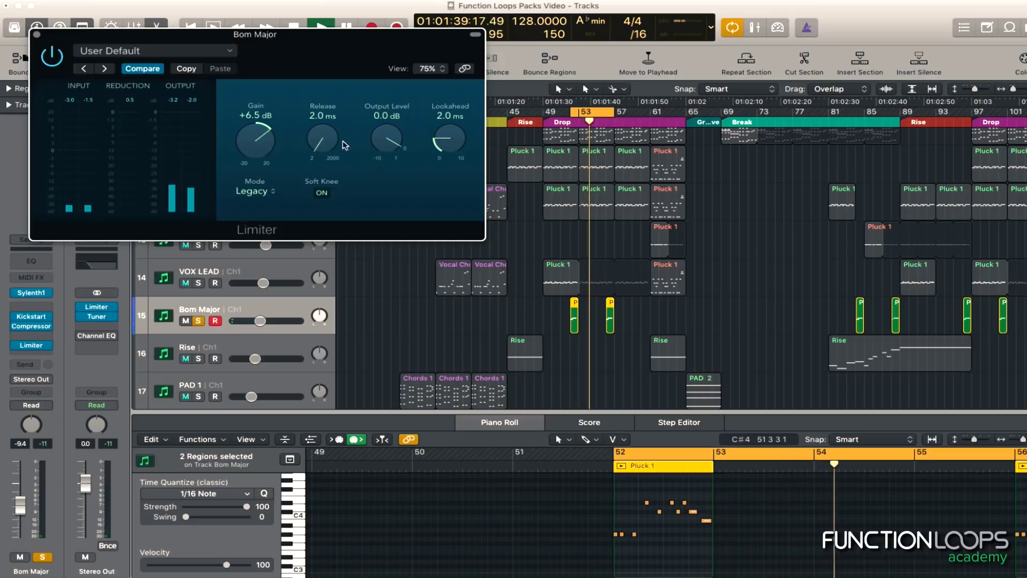
{"action": "left_click_drag", "start_coordinate": [391, 140], "coordinate": [386, 167]}
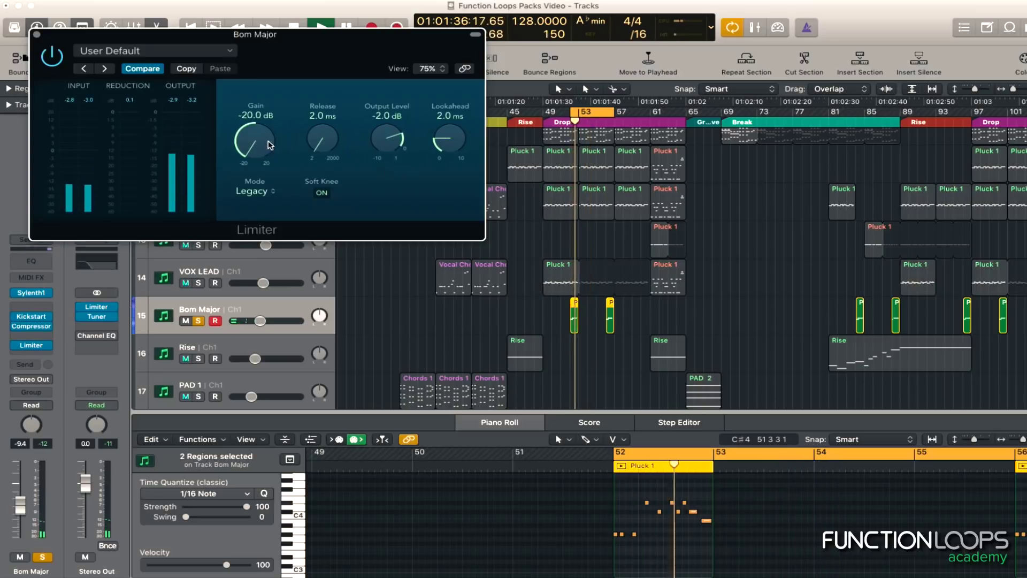
- Try +8.5 dB of gain on Bom Major's Limiter during playback, and settle on +2.5 dB
{"action": "key", "text": "space"}
{"action": "key", "text": "space"}
{"action": "left_click_drag", "start_coordinate": [246, 143], "coordinate": [249, 130]}
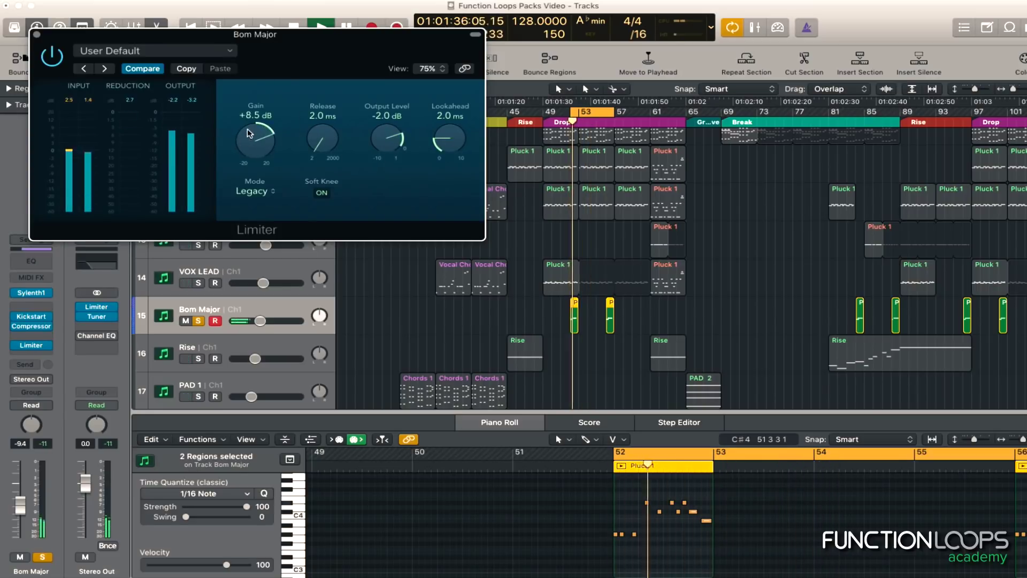
{"action": "left_click", "coordinate": [61, 60]}
{"action": "left_click", "coordinate": [37, 34]}
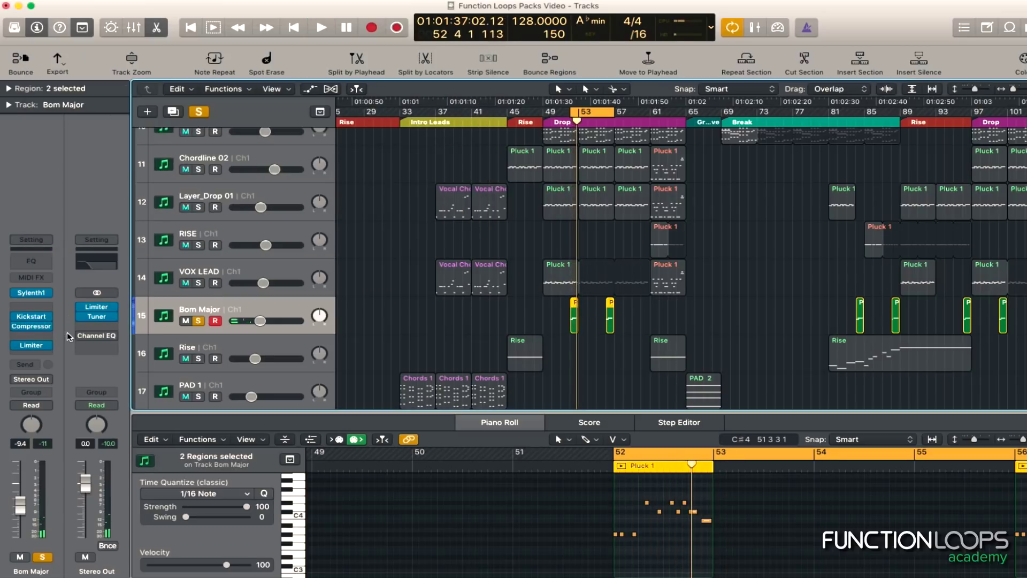
{"action": "left_click", "coordinate": [20, 347]}
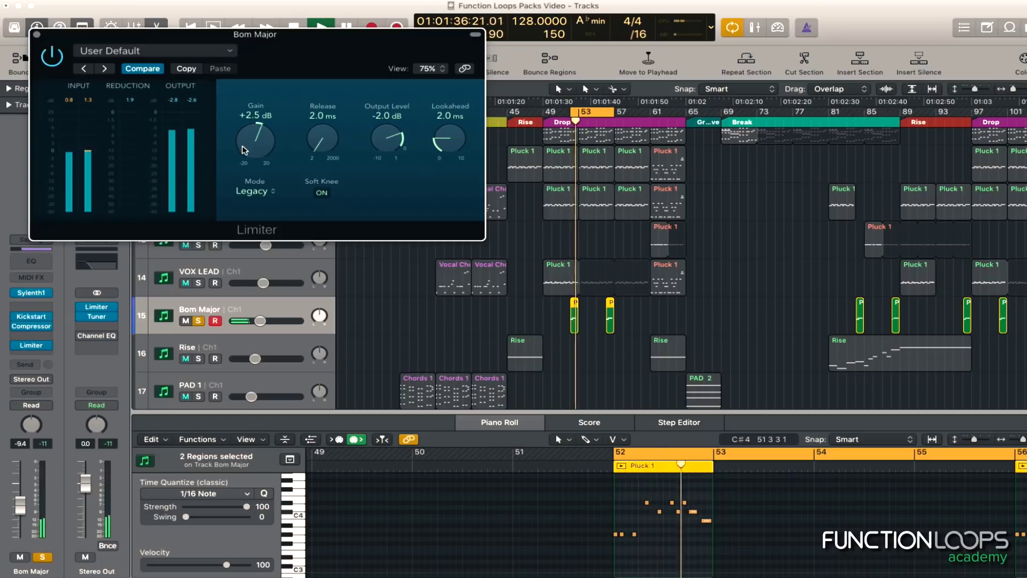
{"action": "left_click", "coordinate": [21, 346]}
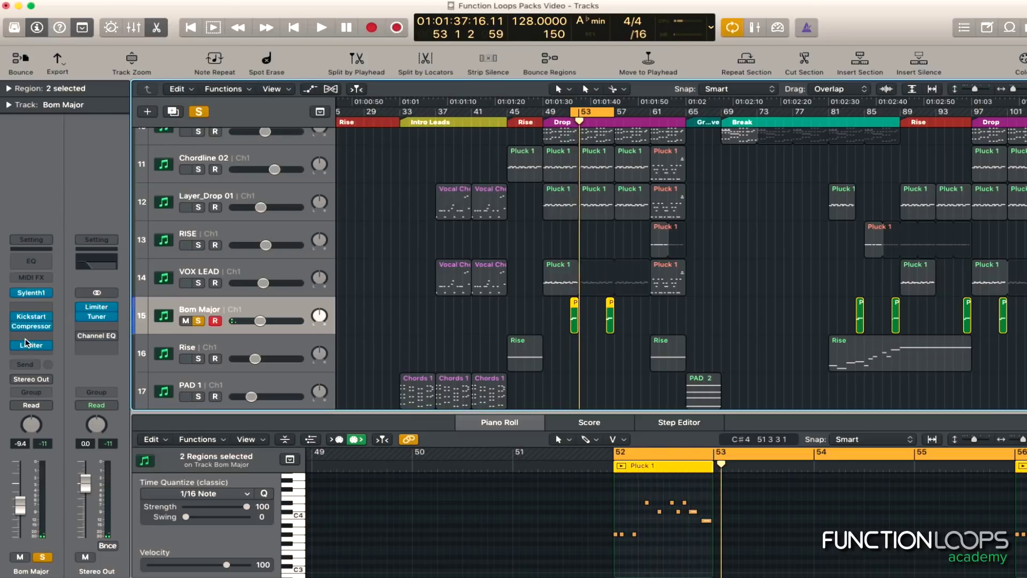
- Insert a stereo FF Pro-Q 2 between the Compressor and Limiter on Bom Major, remove its stray band and play the loop
{"action": "left_click", "coordinate": [31, 355]}
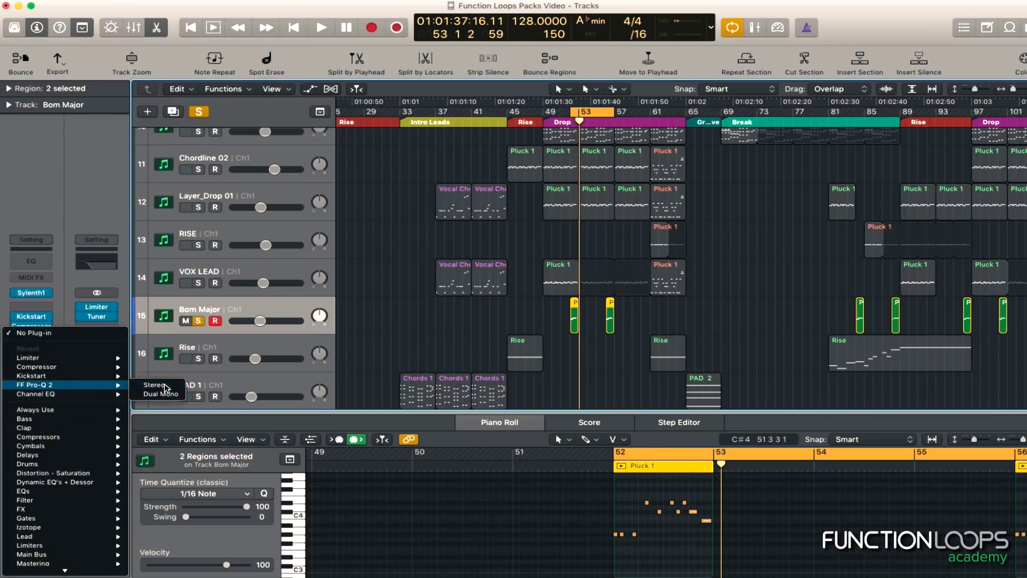
{"action": "left_click", "coordinate": [161, 385]}
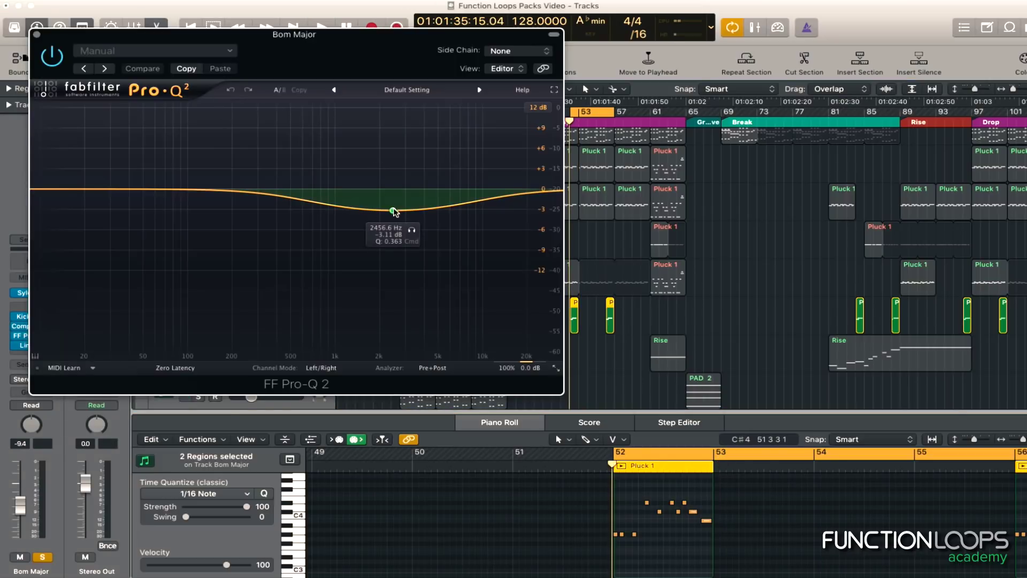
{"action": "right_click", "coordinate": [393, 212]}
{"action": "left_click", "coordinate": [369, 279]}
{"action": "key", "text": "space"}
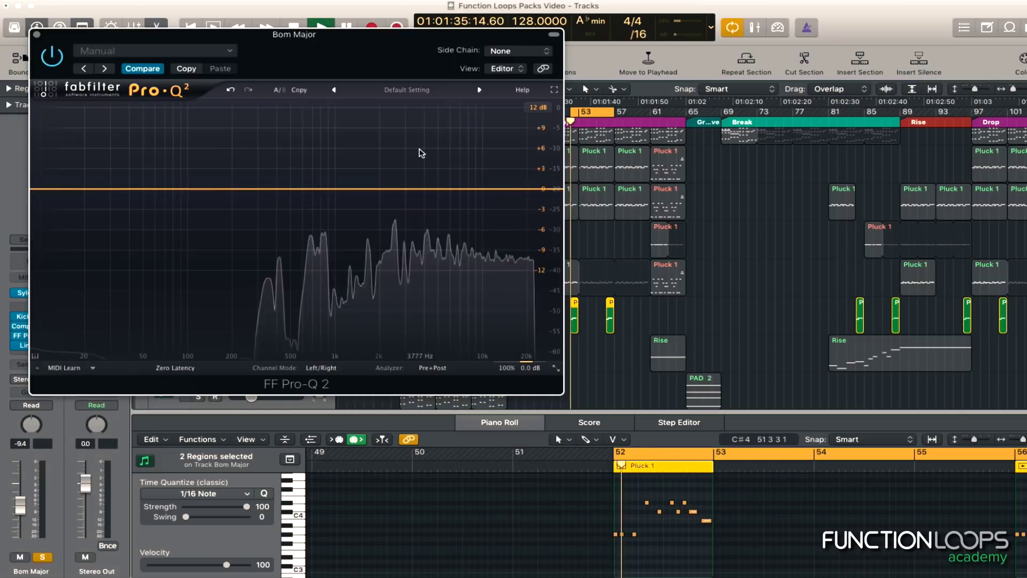
- Shape Bom Major's EQ with a low cut near 50 Hz, a -2.5 dB bell near 1189 Hz with Q 40, and a high cut near 19.2 kHz
{"action": "left_click_drag", "start_coordinate": [75, 189], "coordinate": [143, 196]}
{"action": "left_click_drag", "start_coordinate": [324, 190], "coordinate": [346, 206]}
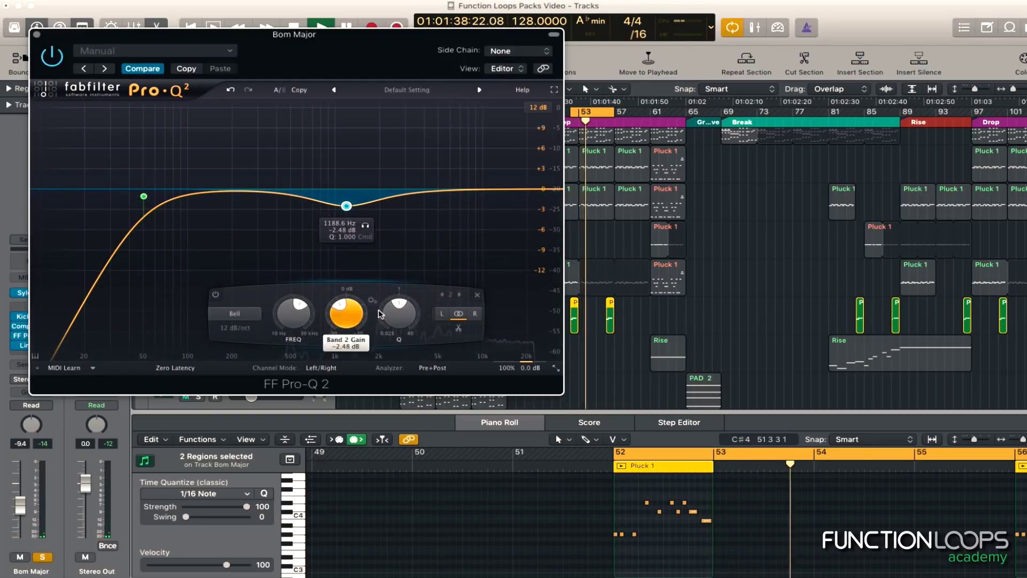
{"action": "left_click_drag", "start_coordinate": [396, 317], "coordinate": [368, 277]}
{"action": "left_click_drag", "start_coordinate": [348, 314], "coordinate": [348, 202]}
{"action": "left_click_drag", "start_coordinate": [346, 314], "coordinate": [337, 390]}
{"action": "key", "text": "space"}
{"action": "key", "text": "space"}
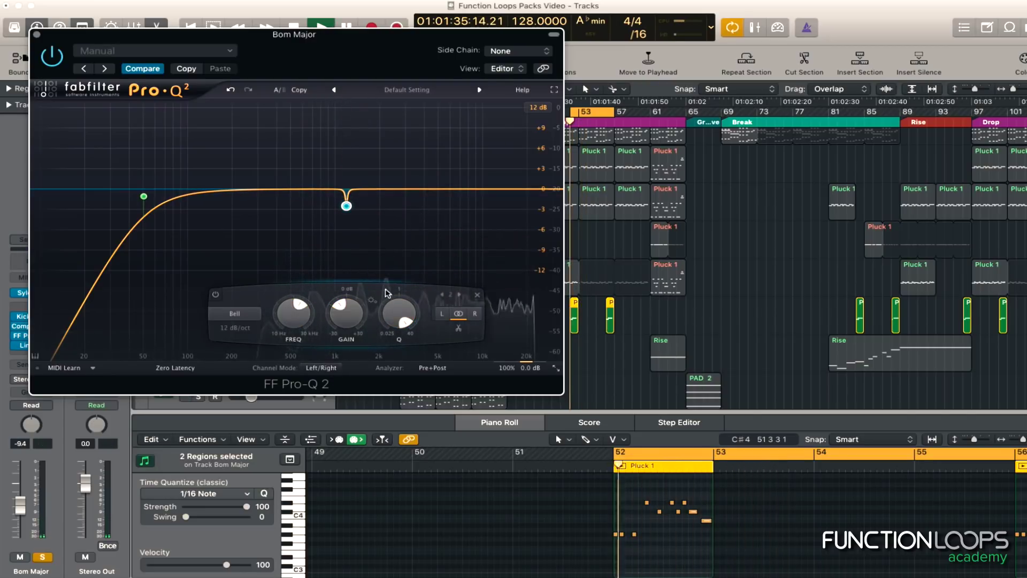
{"action": "left_click_drag", "start_coordinate": [470, 190], "coordinate": [524, 190]}
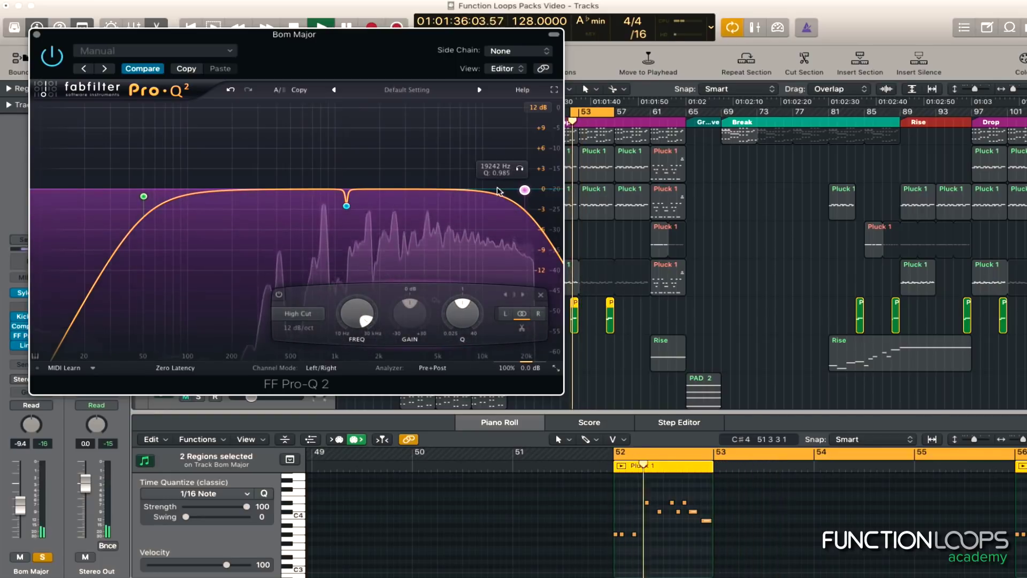
{"action": "key", "text": "super+w"}
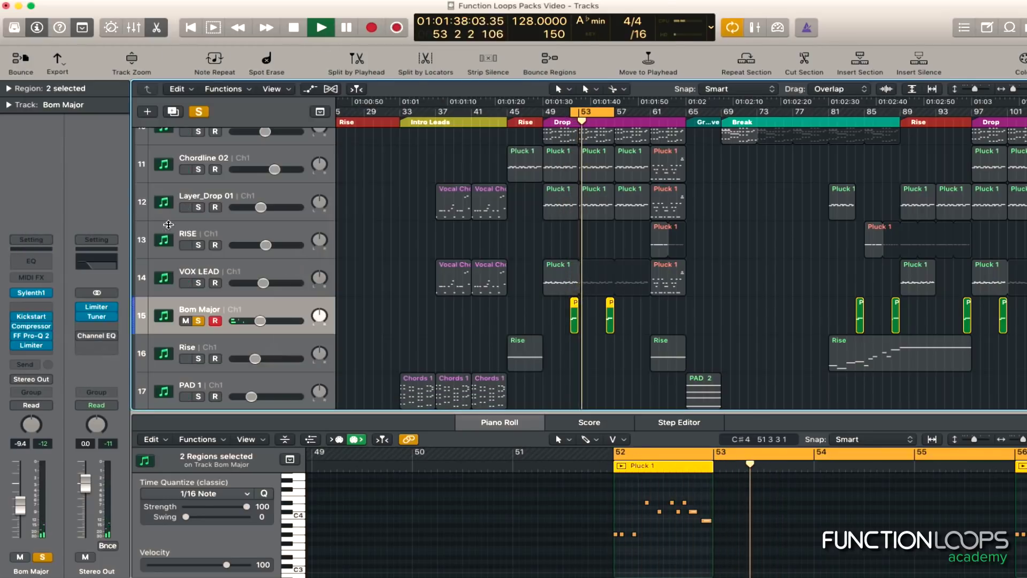
- Unsolo Bom Major and raise its volume to -6.8 dB while listening to the full mix
{"action": "left_click", "coordinate": [198, 320]}
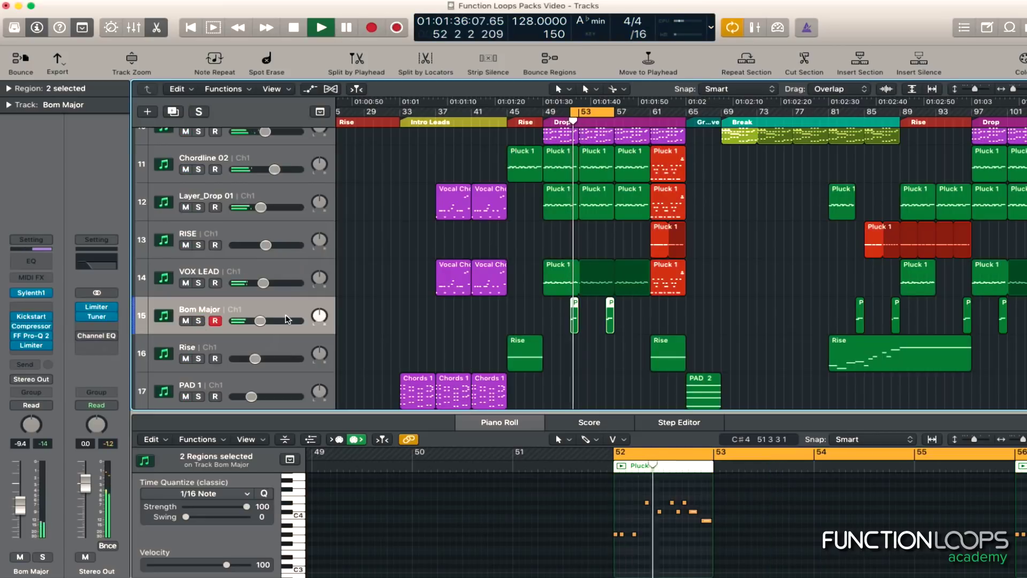
{"action": "left_click_drag", "start_coordinate": [261, 321], "coordinate": [269, 325]}
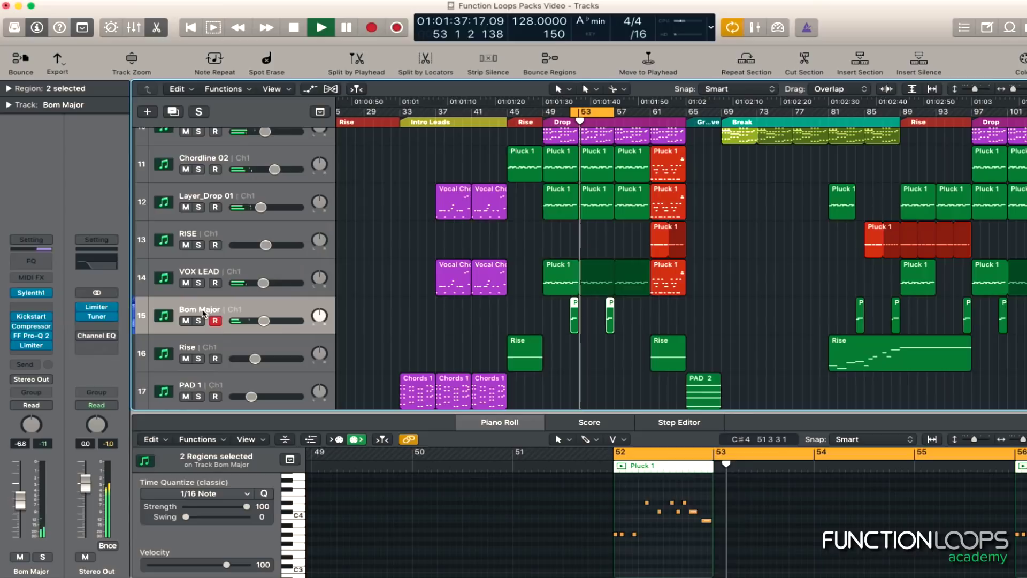
{"action": "key", "text": "space"}
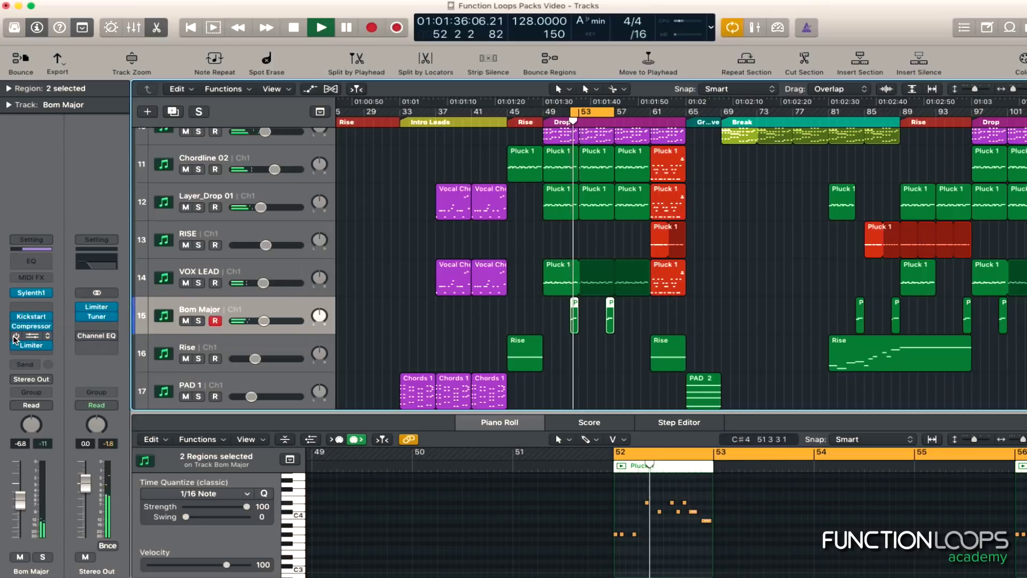
- Solo Bom Major and disable the 1189 Hz bell and the high cut band in its FF Pro-Q 2
{"action": "left_click", "coordinate": [199, 321]}
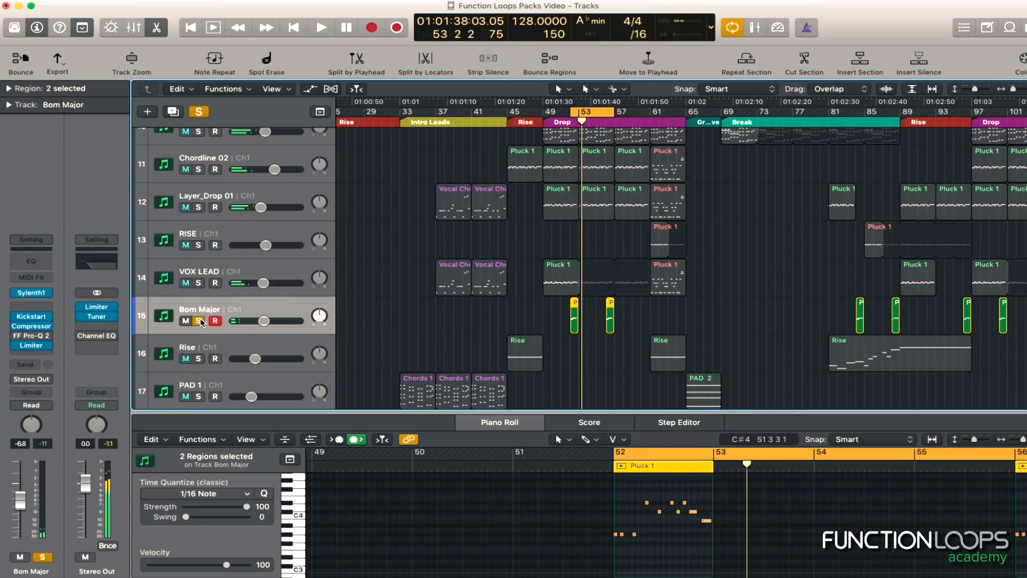
{"action": "left_click", "coordinate": [38, 338]}
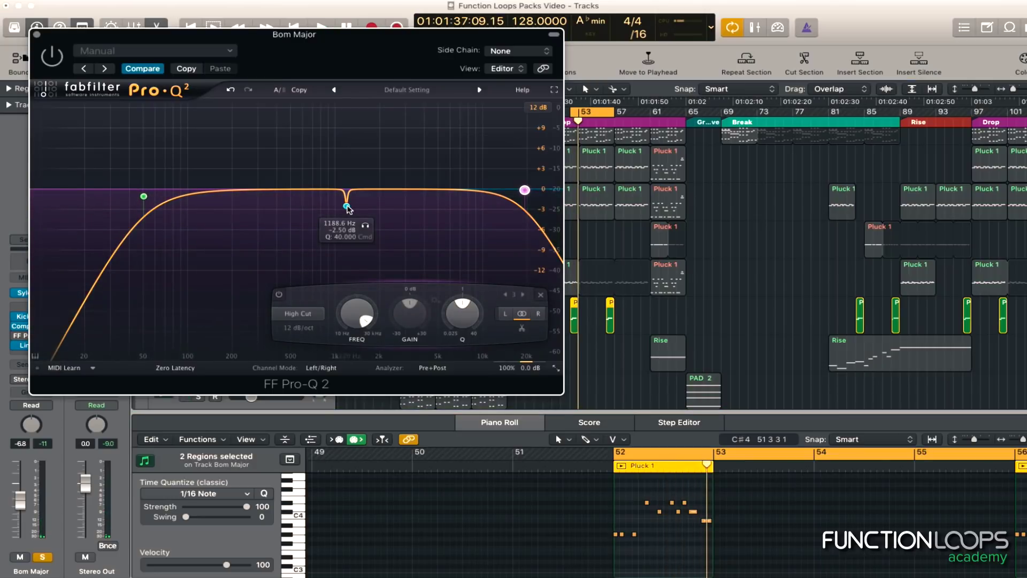
{"action": "right_click", "coordinate": [346, 207]}
{"action": "left_click", "coordinate": [369, 216]}
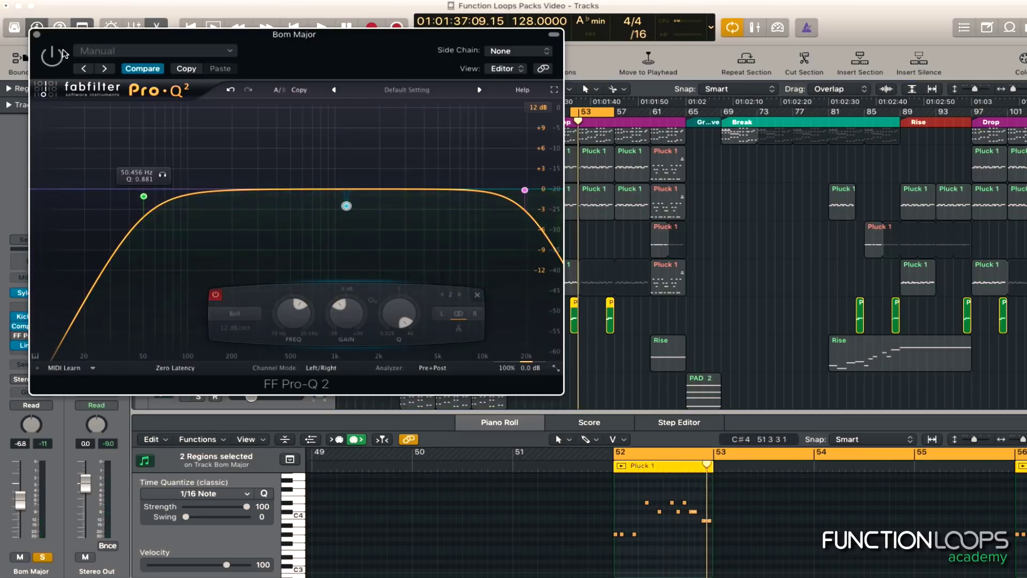
{"action": "key", "text": "space"}
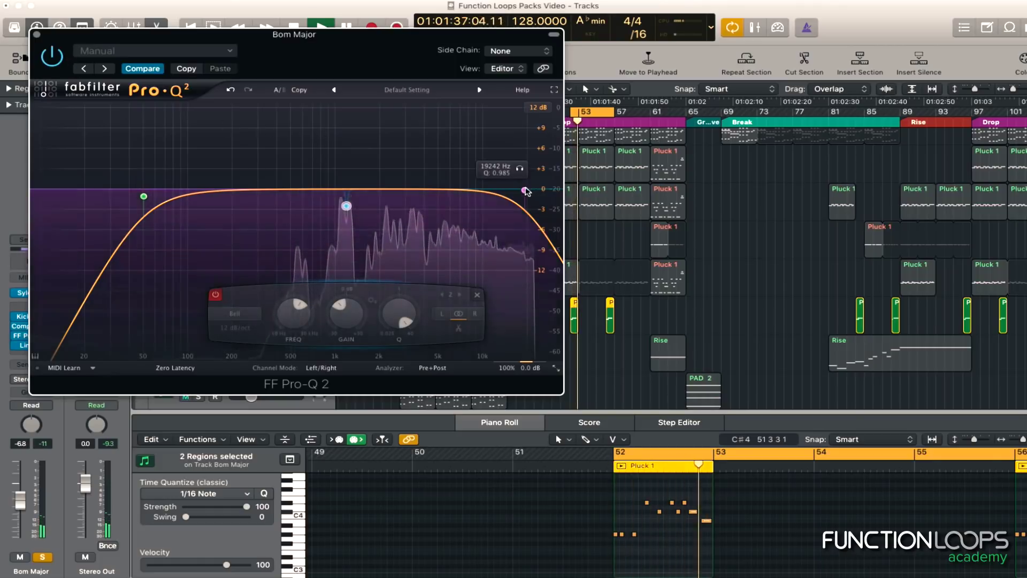
{"action": "right_click", "coordinate": [525, 191]}
{"action": "left_click", "coordinate": [546, 197]}
{"action": "left_click", "coordinate": [36, 34]}
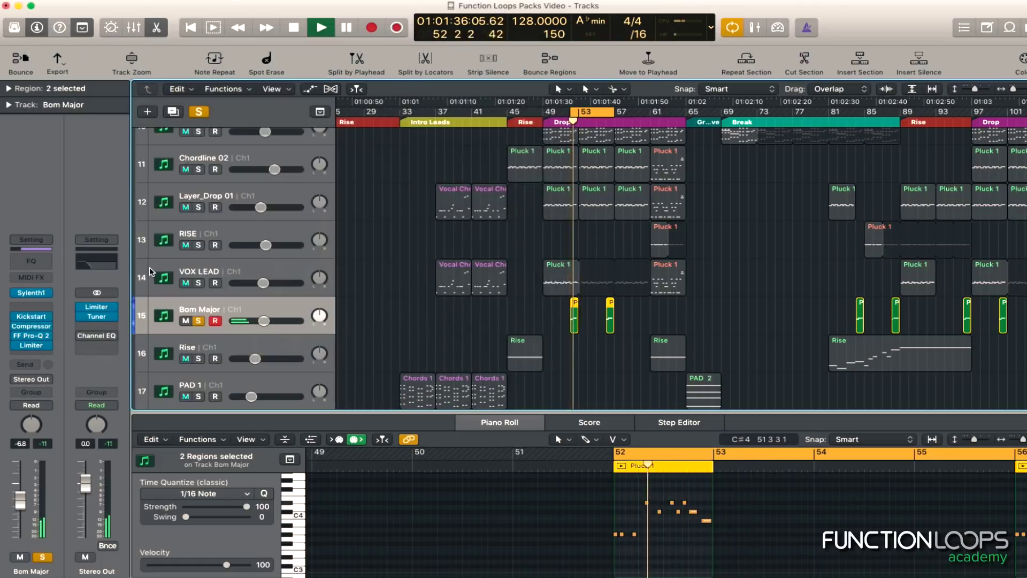
- Raise Bom Major's volume to -5.2 dB, unsolo it and listen to it in the full mix
{"action": "key", "text": "space"}
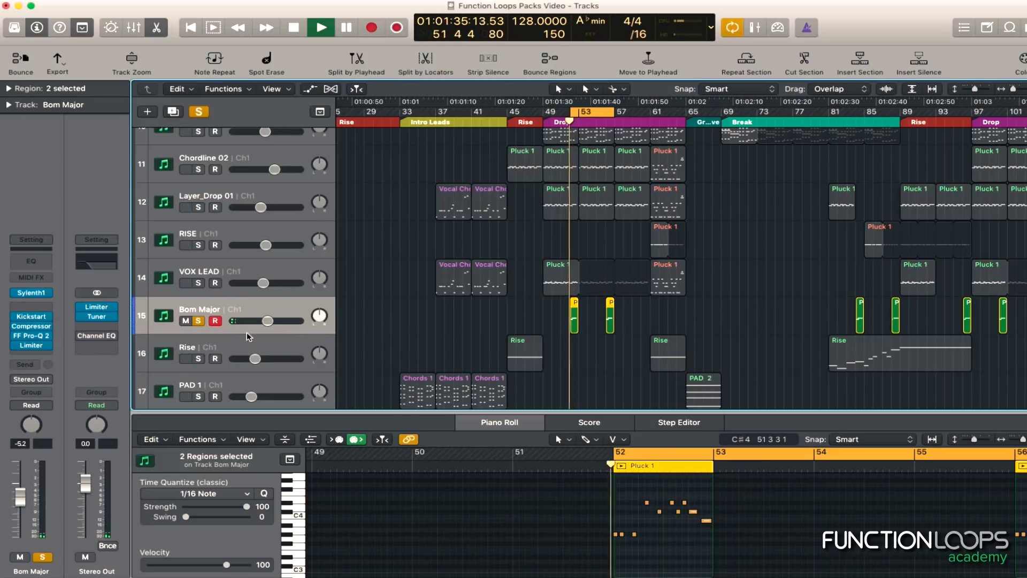
{"action": "left_click", "coordinate": [200, 320]}
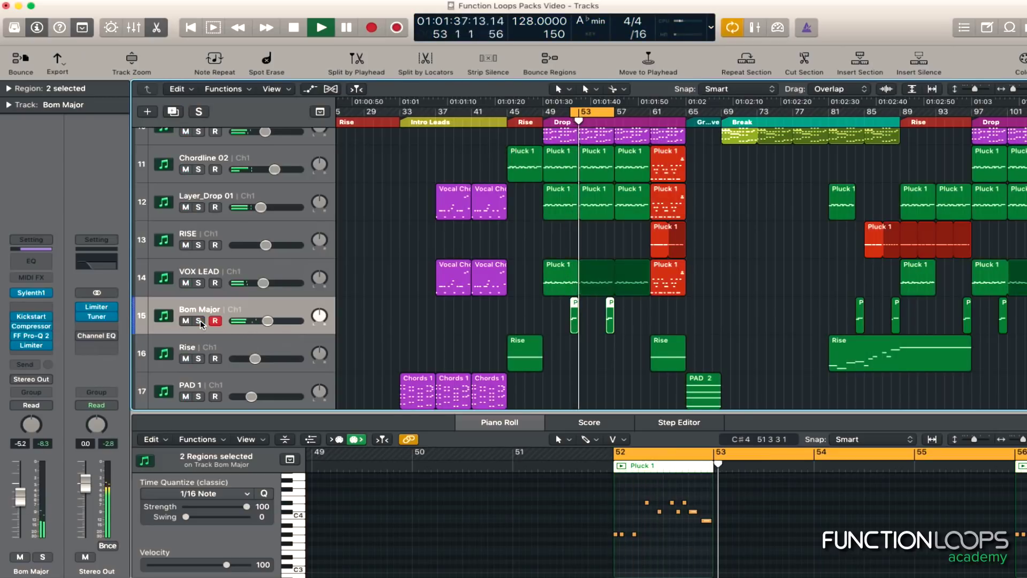
{"action": "scroll", "coordinate": [431, 326], "scroll_direction": "down", "scroll_amount": 1}
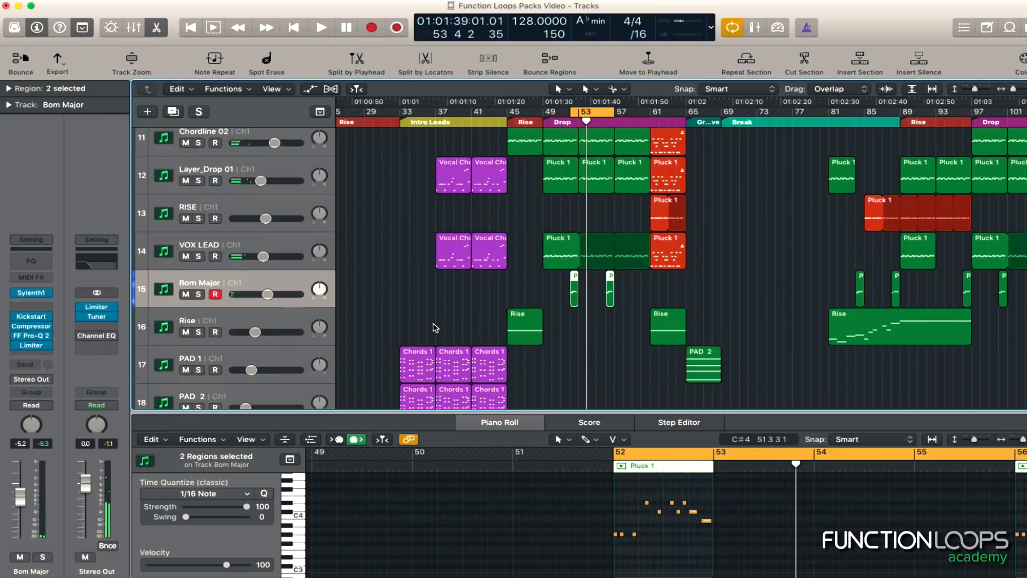
{"action": "key", "text": "space"}
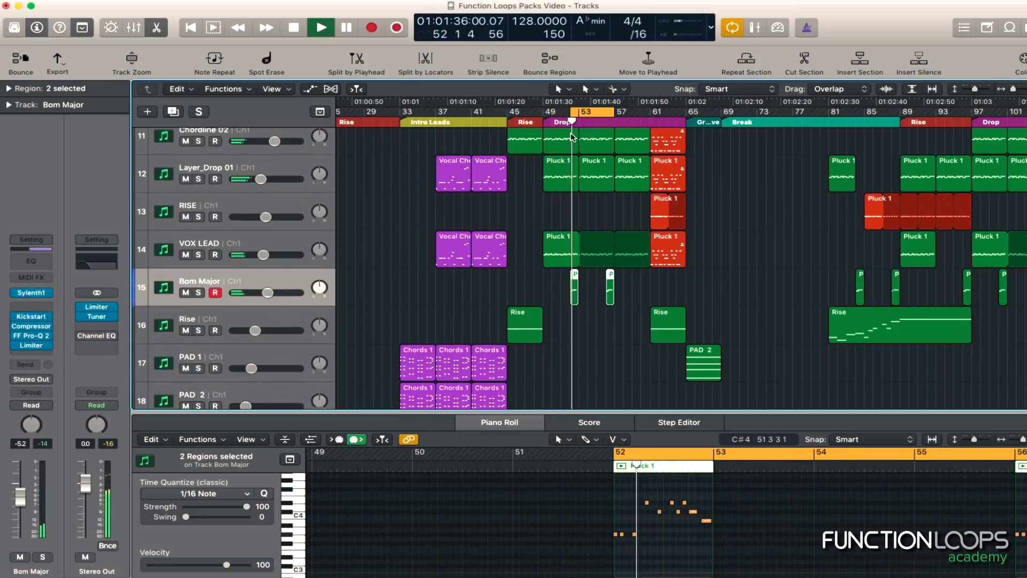
- Deselect the regions, set Bom Major's volume to -3.1 dB during playback and stop the loop
{"action": "left_click", "coordinate": [489, 305]}
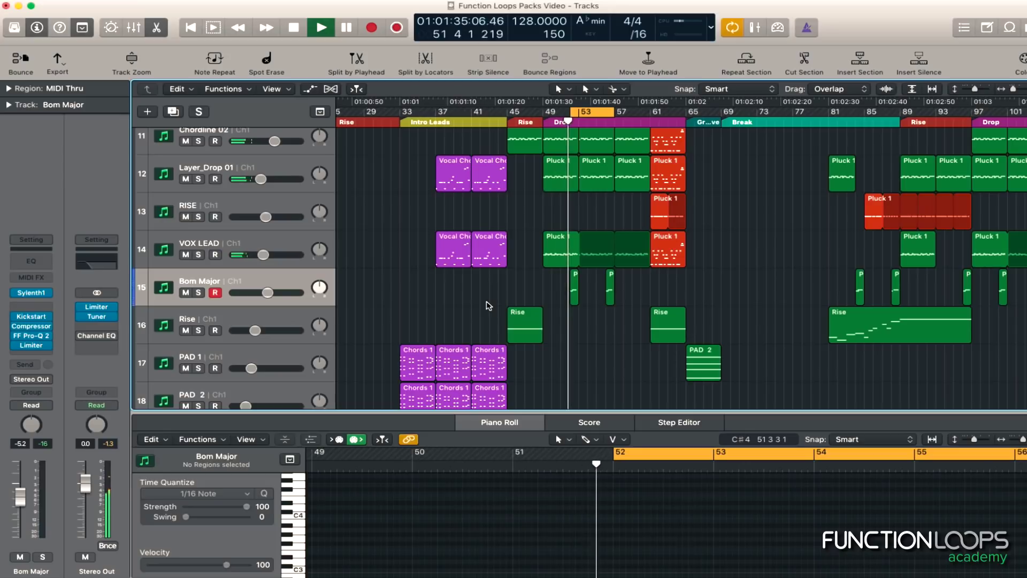
{"action": "left_click_drag", "start_coordinate": [273, 294], "coordinate": [278, 296]}
{"action": "key", "text": "space"}
{"action": "scroll", "coordinate": [435, 292], "scroll_direction": "down", "scroll_amount": 1}
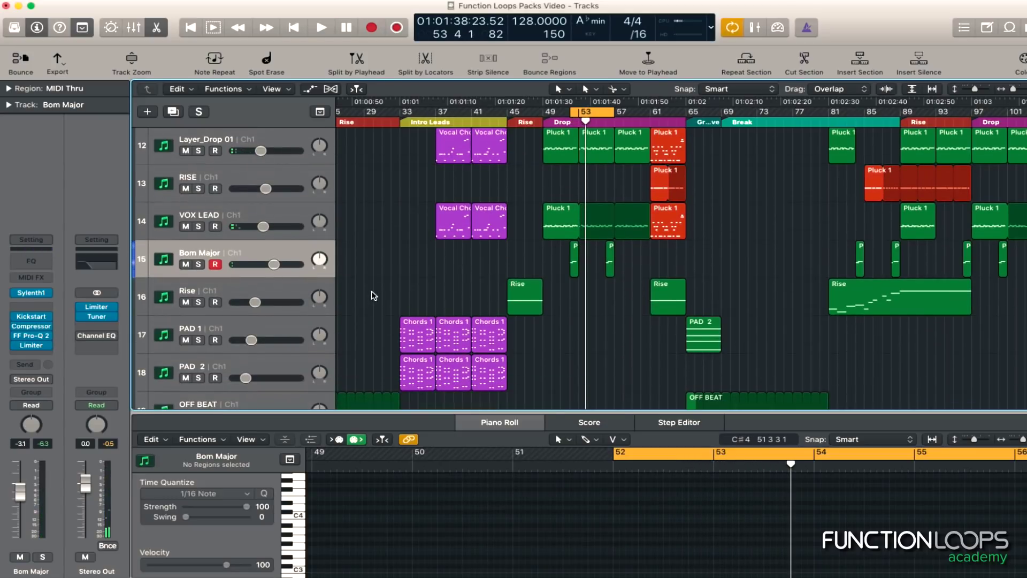
- Solo the Rise track on track 16 and loop its first region at bars 45 to 49
{"action": "left_click", "coordinate": [224, 299]}
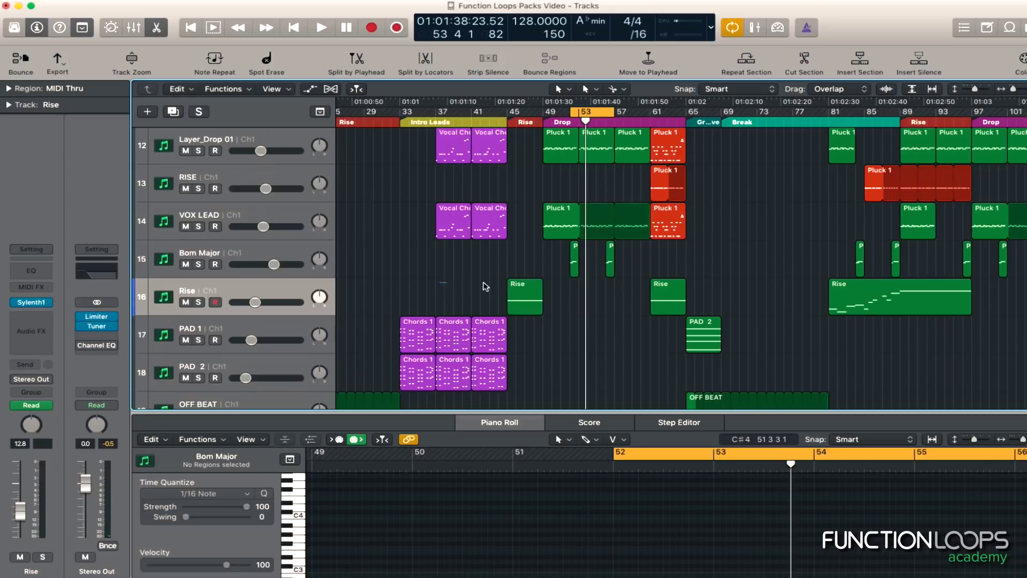
{"action": "key", "text": "shift+Return"}
{"action": "key", "text": "s"}
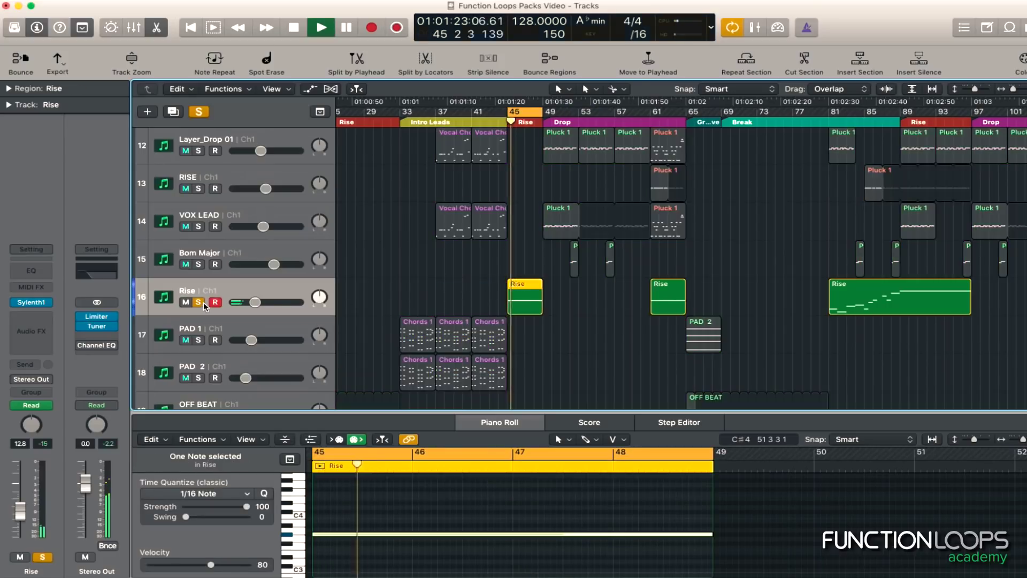
- Insert a stereo Kickstart on the Rise track with its User Default setting at 56% mix
{"action": "left_click", "coordinate": [31, 325]}
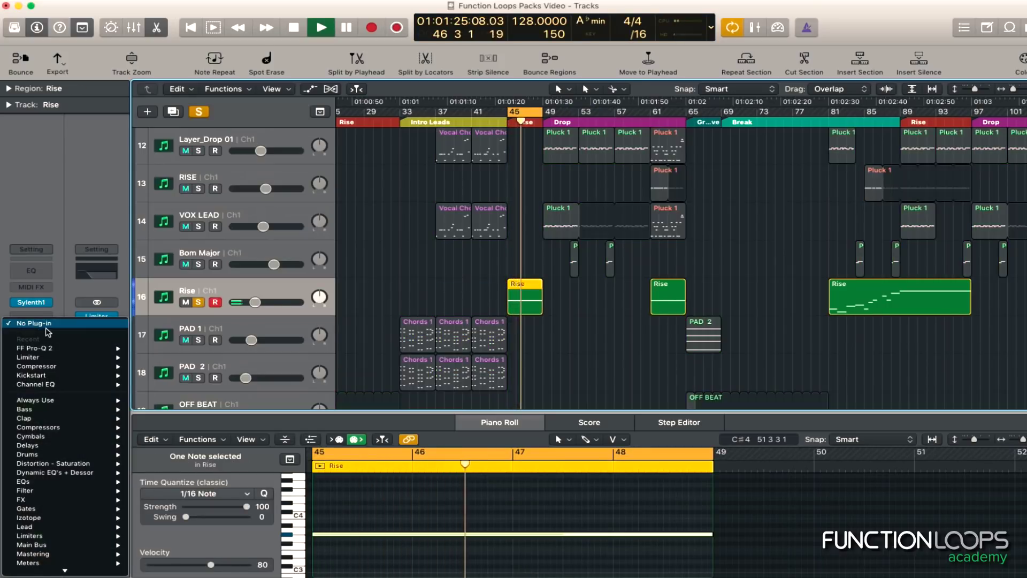
{"action": "mouse_move", "coordinate": [37, 384]}
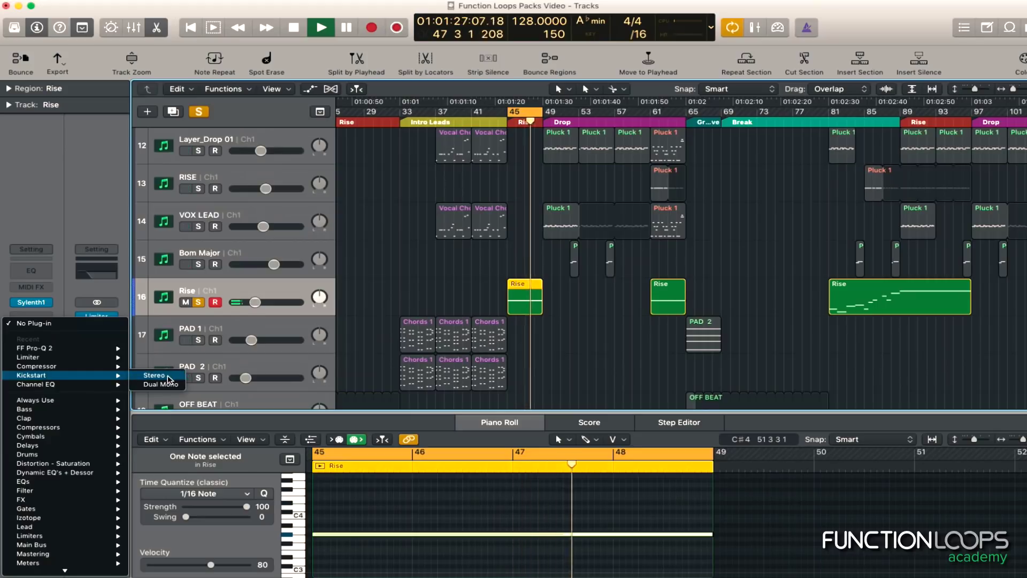
{"action": "left_click", "coordinate": [153, 384]}
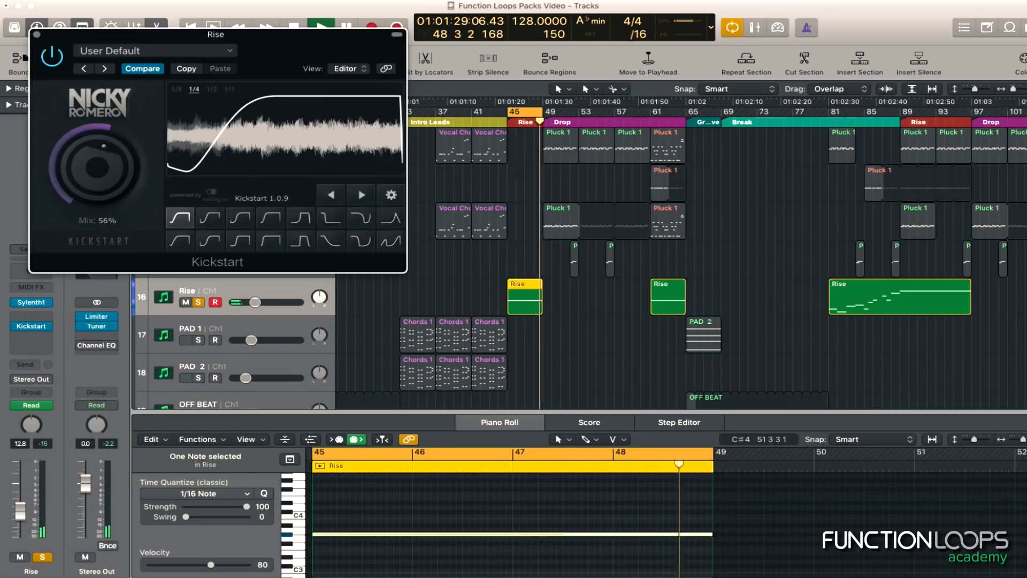
{"action": "left_click", "coordinate": [36, 35]}
- Insert a Compressor after Kickstart on the Rise track and load its VAlly preset
{"action": "left_click", "coordinate": [31, 338]}
{"action": "mouse_move", "coordinate": [50, 378]}
{"action": "left_click", "coordinate": [155, 395]}
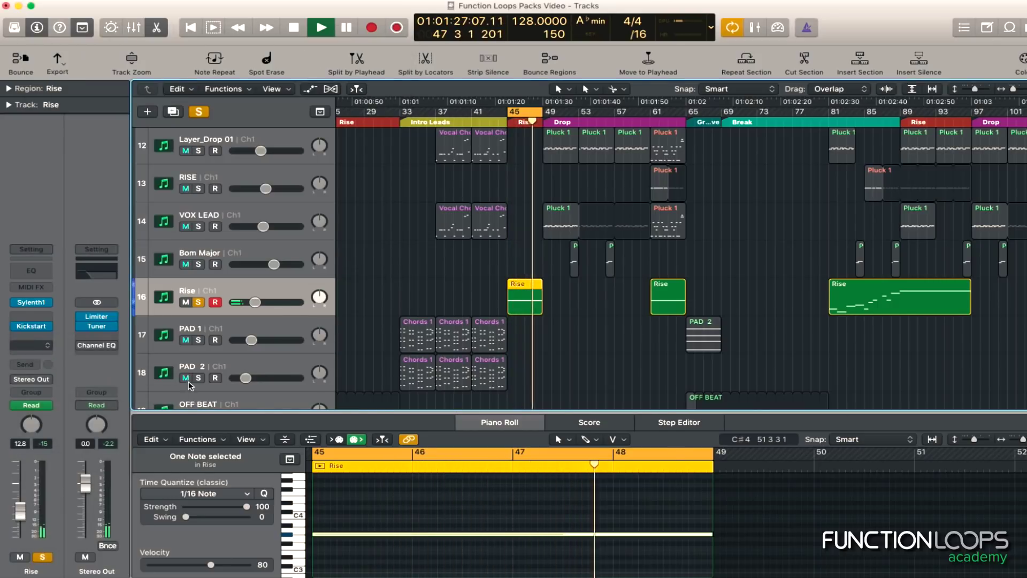
{"action": "left_click", "coordinate": [131, 52]}
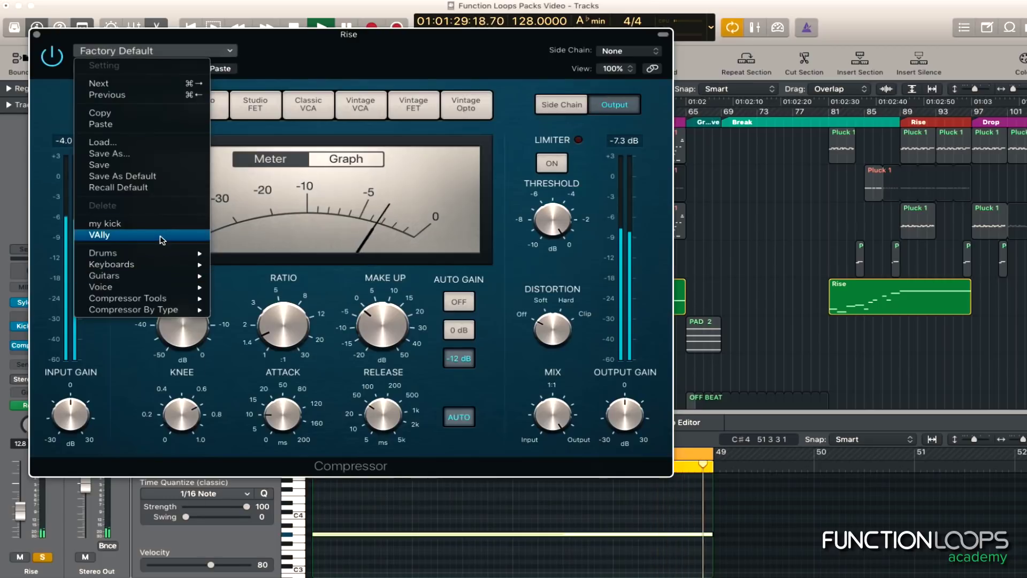
{"action": "left_click", "coordinate": [36, 41]}
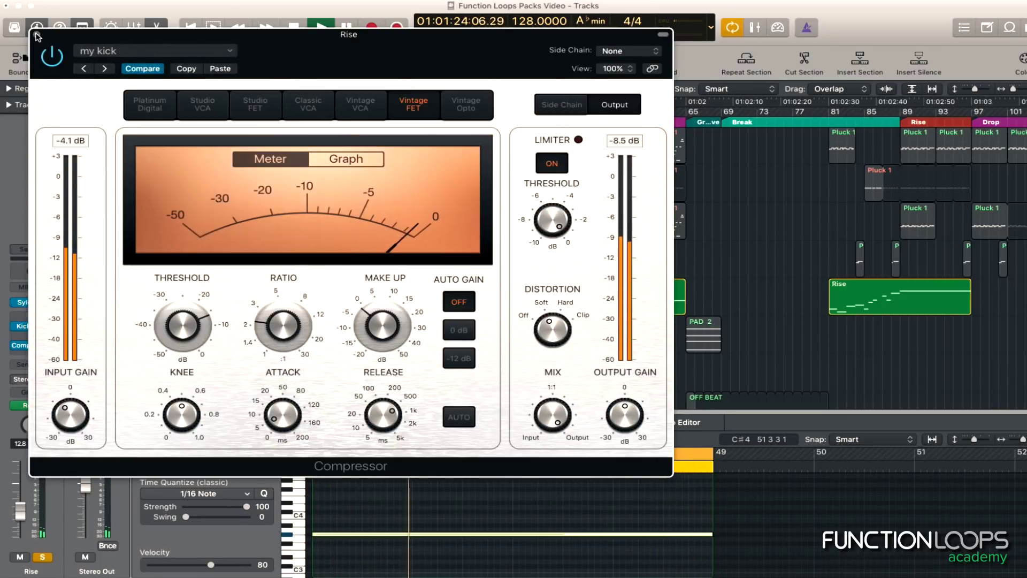
{"action": "left_click", "coordinate": [140, 50]}
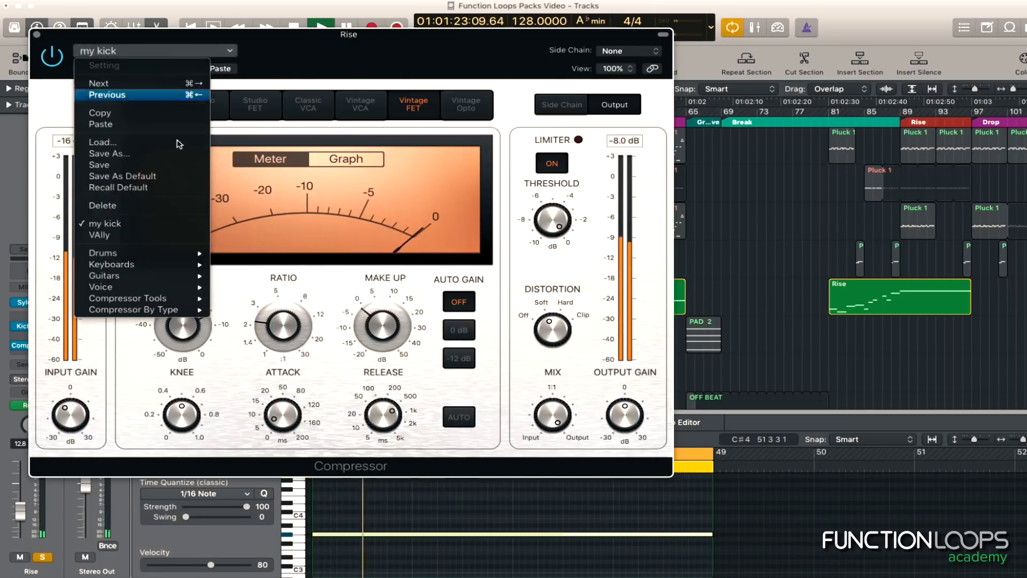
{"action": "left_click", "coordinate": [167, 236]}
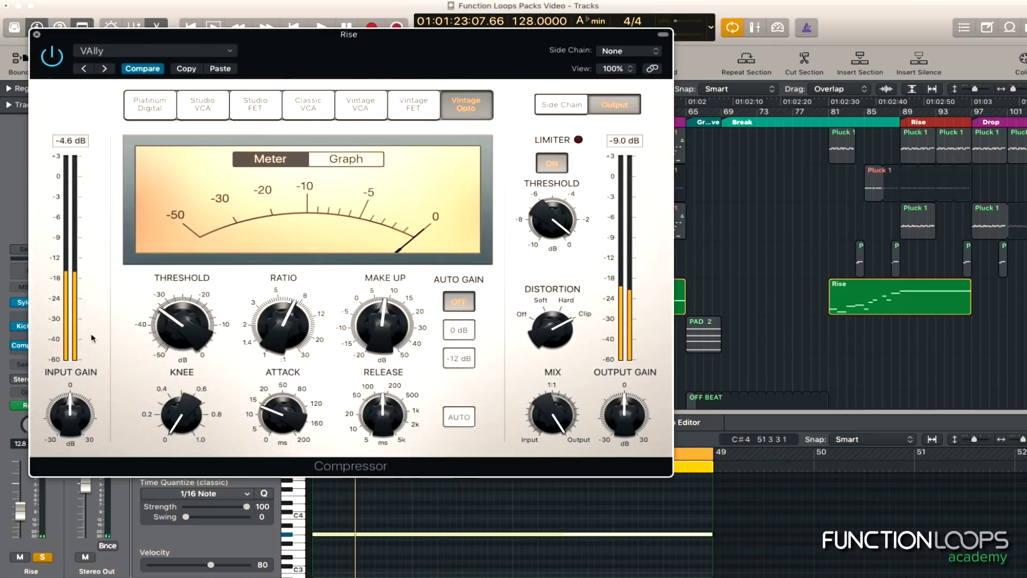
{"action": "key", "text": "super+w"}
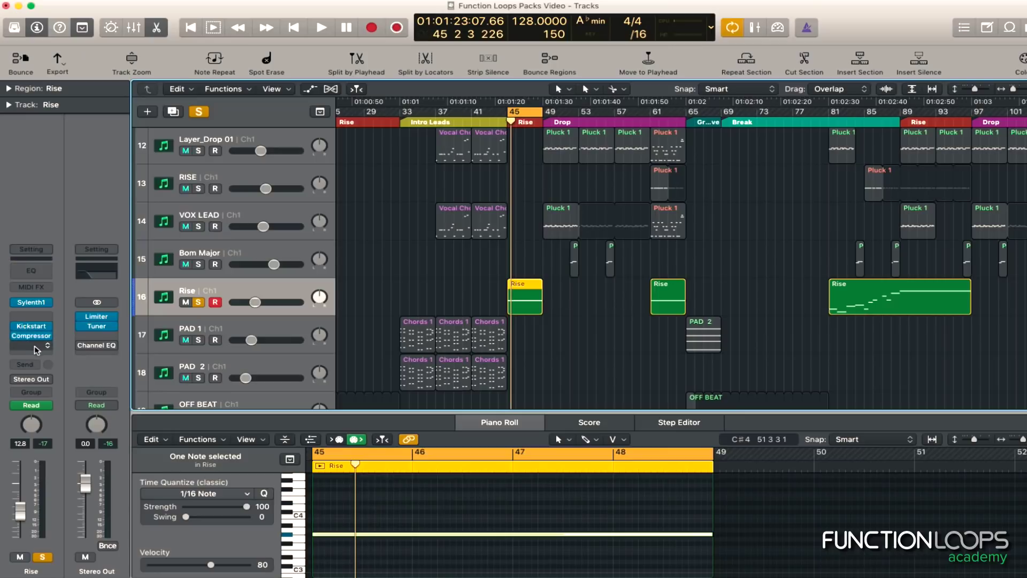
- Insert a Limiter after the Compressor on the Rise track, keeping its Factory Default setting
{"action": "left_click", "coordinate": [36, 349]}
{"action": "mouse_move", "coordinate": [64, 378]}
{"action": "left_click", "coordinate": [158, 396]}
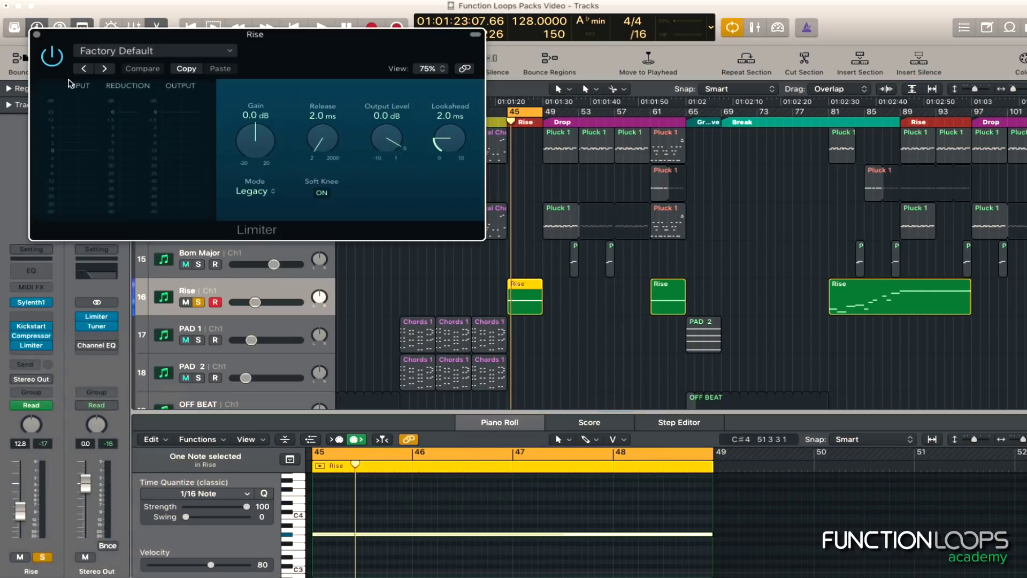
{"action": "left_click", "coordinate": [37, 35]}
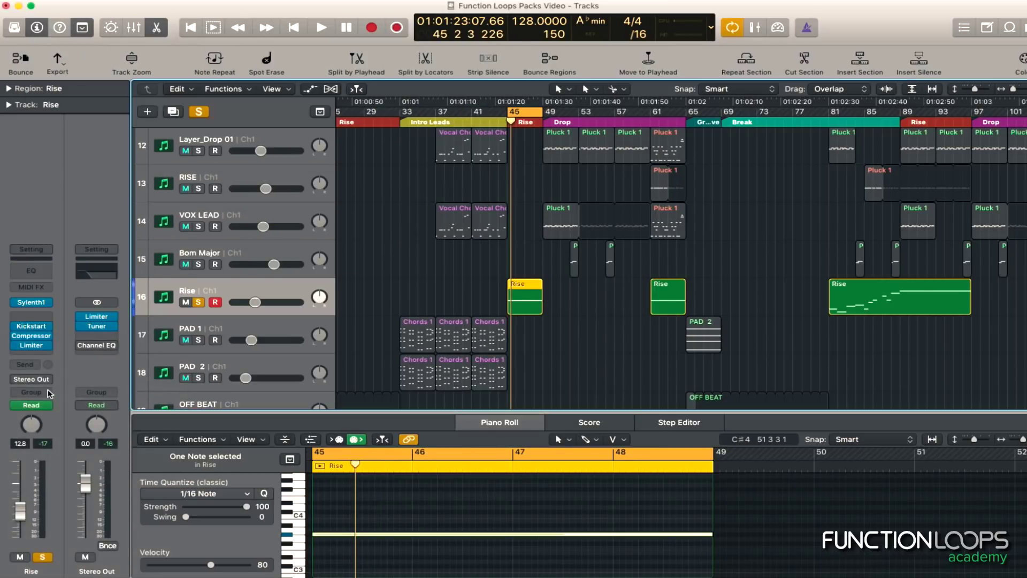
- Insert FabFilter Pro-Q 2 between the Compressor and Limiter on the Rise track and delete its default bell band
{"action": "left_click_drag", "start_coordinate": [36, 355], "coordinate": [34, 349]}
{"action": "left_click", "coordinate": [37, 336]}
{"action": "mouse_move", "coordinate": [80, 385]}
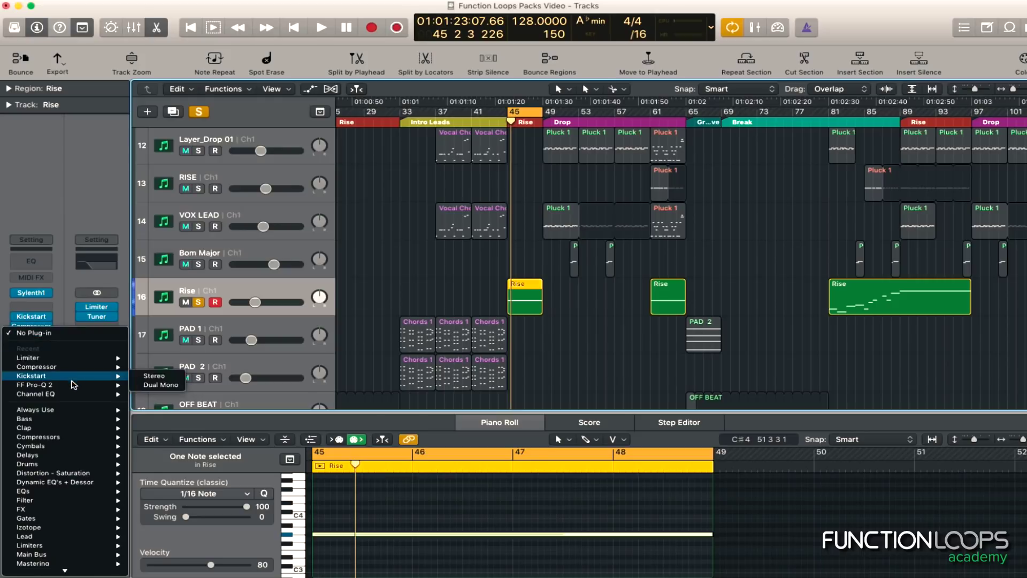
{"action": "left_click", "coordinate": [176, 385]}
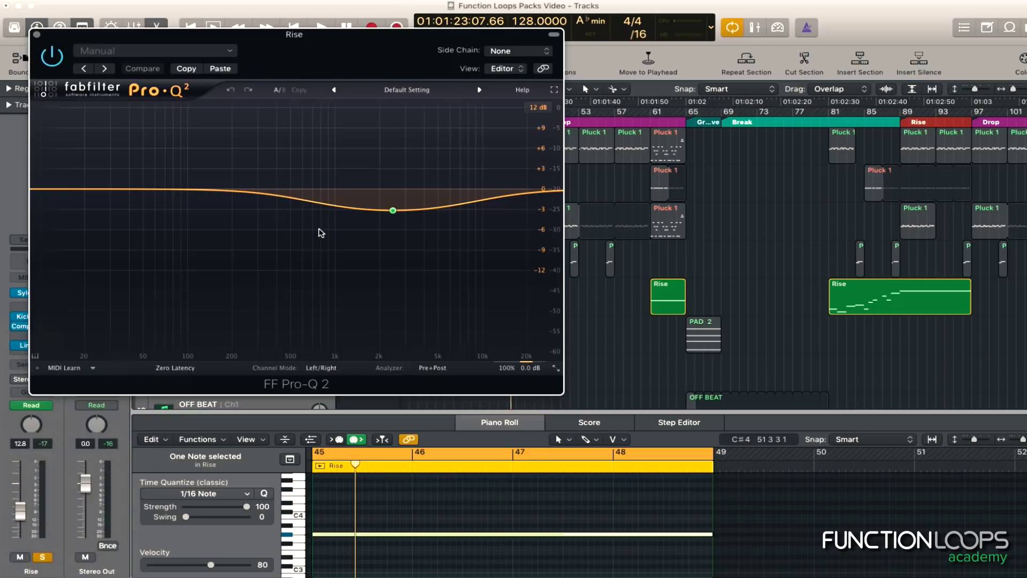
{"action": "right_click", "coordinate": [394, 213]}
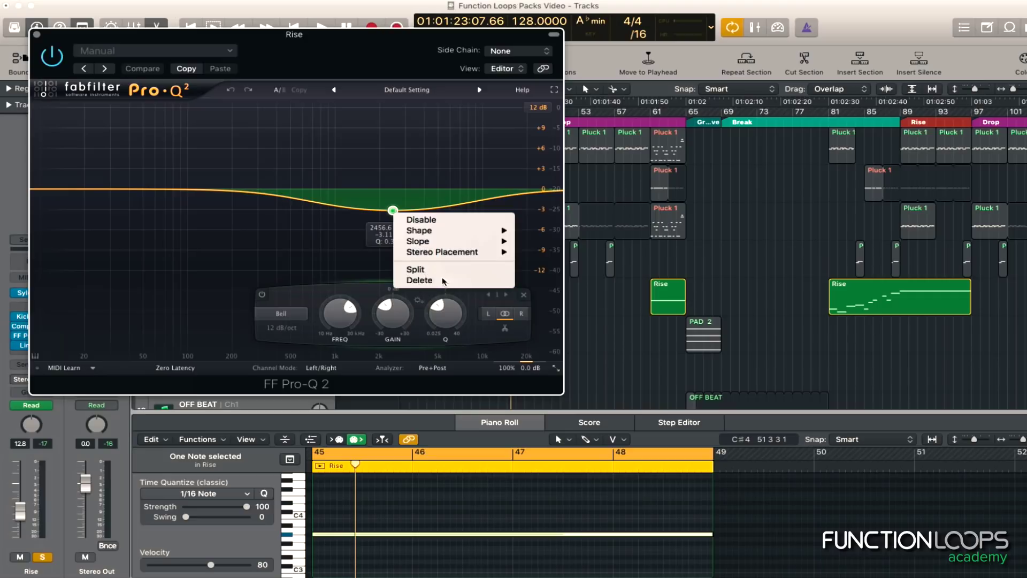
{"action": "left_click", "coordinate": [419, 280]}
- Add a low cut and a high cut at about 12880 Hz in the Rise track's Pro-Q 2 during playback
{"action": "key", "text": "space"}
{"action": "left_click_drag", "start_coordinate": [84, 188], "coordinate": [165, 190]}
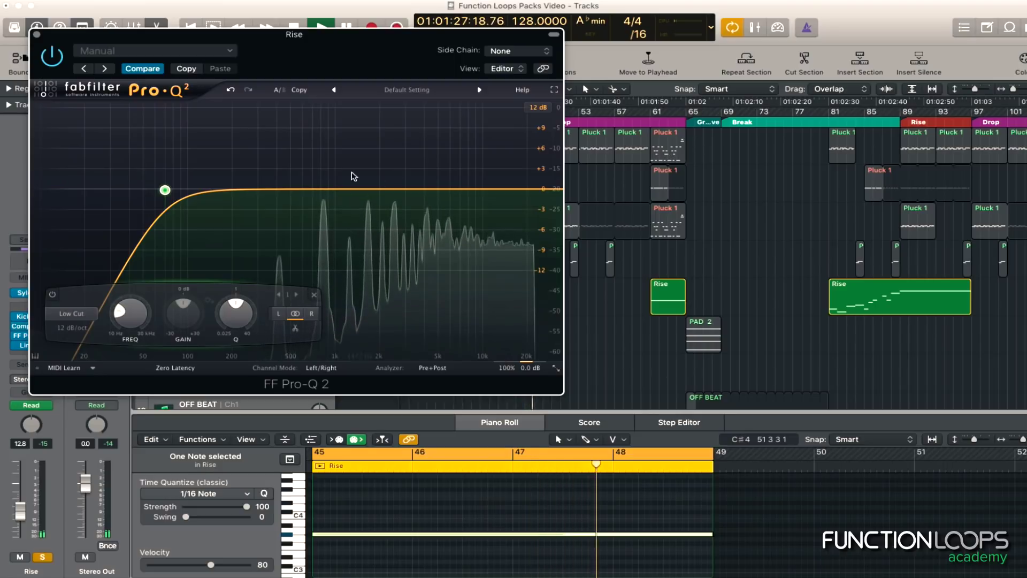
{"action": "left_click_drag", "start_coordinate": [546, 189], "coordinate": [497, 191]}
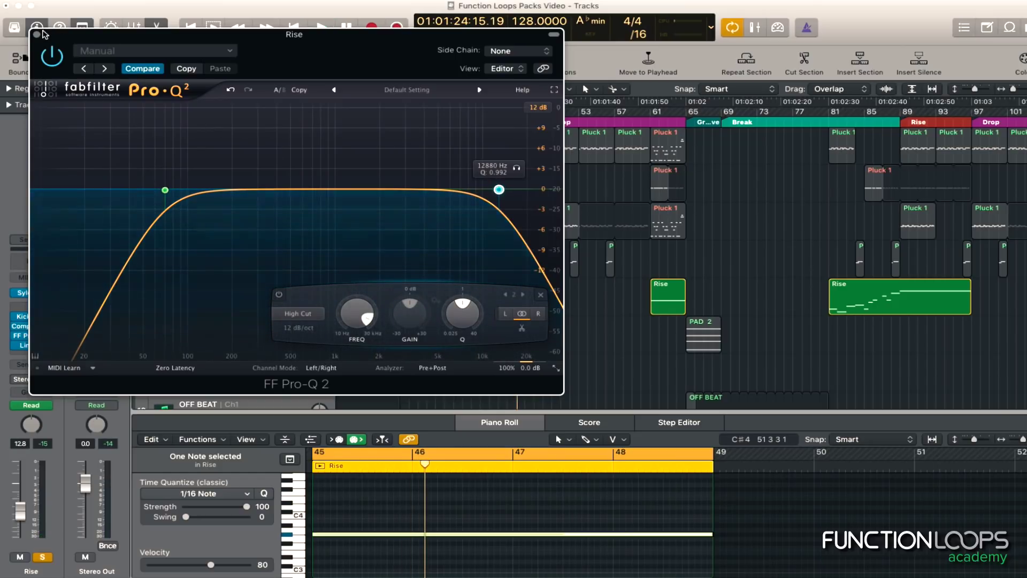
{"action": "left_click", "coordinate": [37, 34]}
- Unsolo the Rise track, raise its volume to about -7.2 dB, and compare it soloed and in the full mix
{"action": "key", "text": "space"}
{"action": "left_click", "coordinate": [198, 302]}
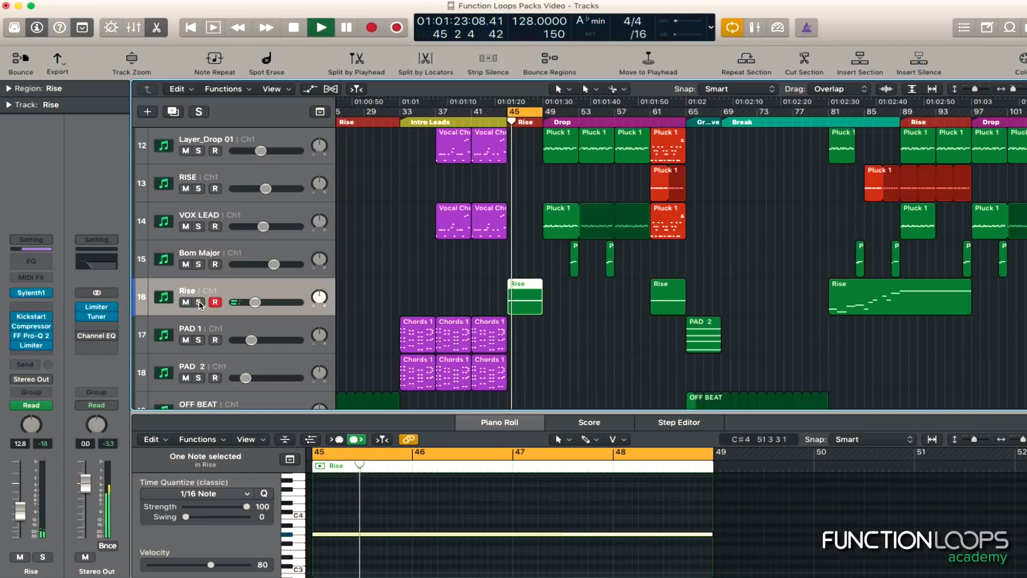
{"action": "left_click_drag", "start_coordinate": [256, 302], "coordinate": [263, 302]}
{"action": "left_click", "coordinate": [199, 302]}
{"action": "left_click", "coordinate": [199, 303]}
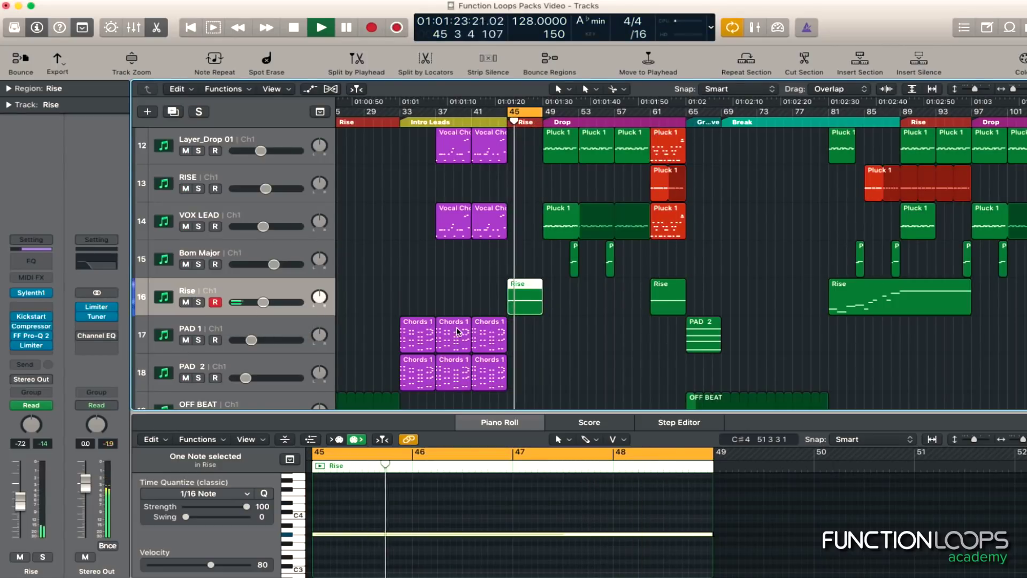
- Select the three PAD 1 regions in the Intro Leads section and loop playback over bars 33 to 45
{"action": "scroll", "coordinate": [456, 335], "scroll_direction": "down", "scroll_amount": 3}
{"action": "scroll", "coordinate": [456, 335], "scroll_direction": "up", "scroll_amount": 7}
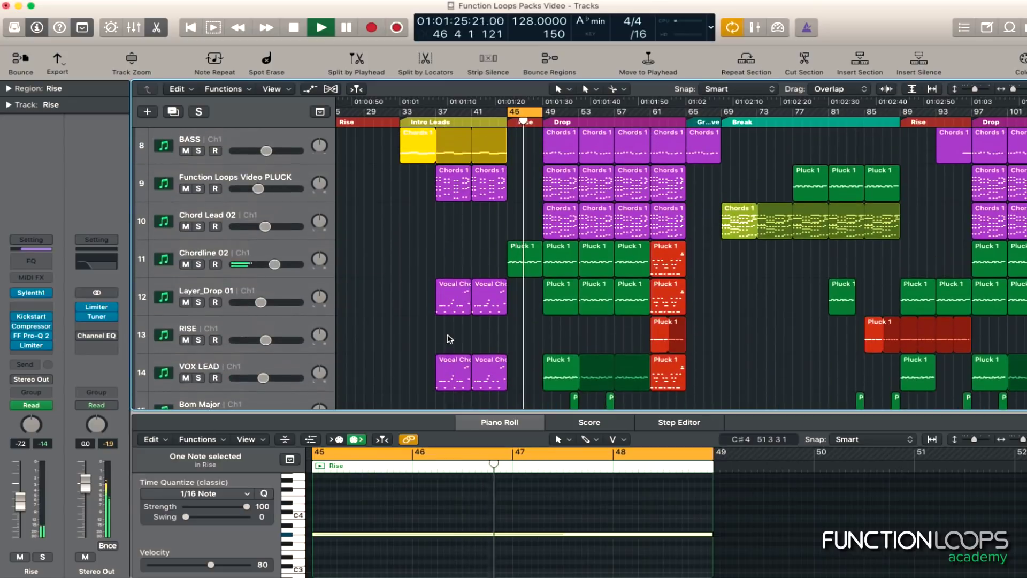
{"action": "scroll", "coordinate": [446, 338], "scroll_direction": "up", "scroll_amount": 7}
{"action": "scroll", "coordinate": [443, 340], "scroll_direction": "down", "scroll_amount": 6}
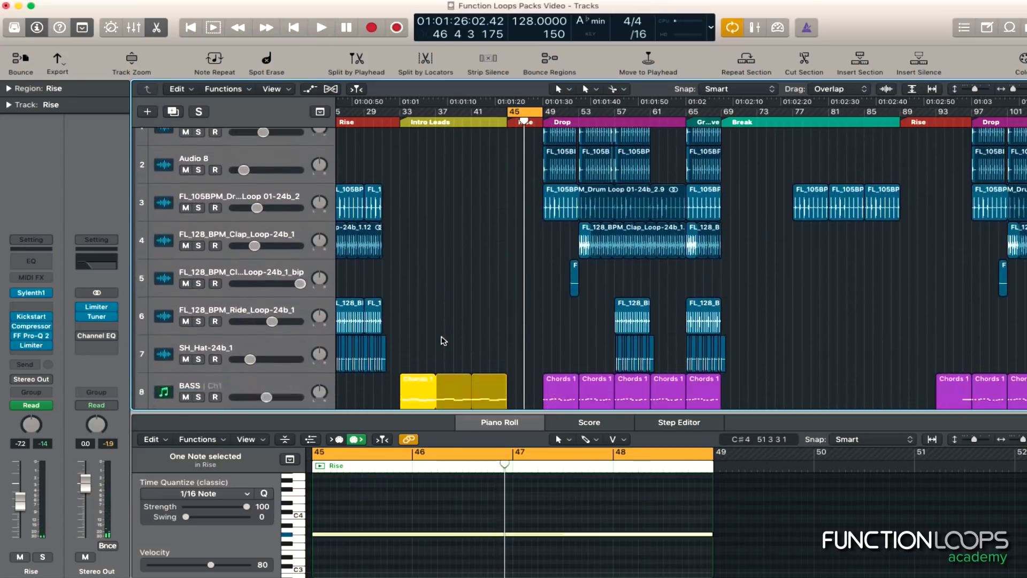
{"action": "scroll", "coordinate": [443, 340], "scroll_direction": "down", "scroll_amount": 8}
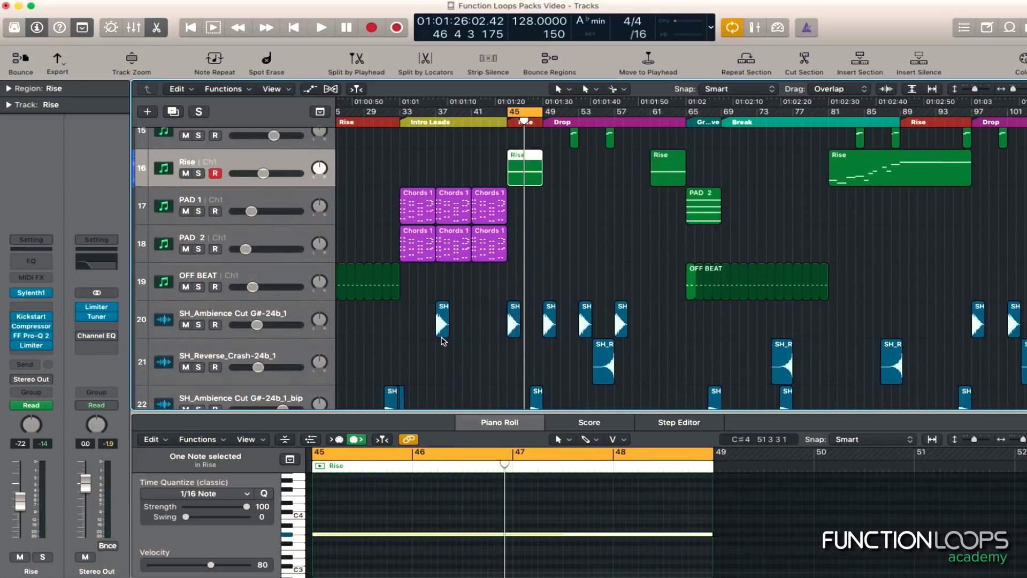
{"action": "left_click", "coordinate": [197, 193]}
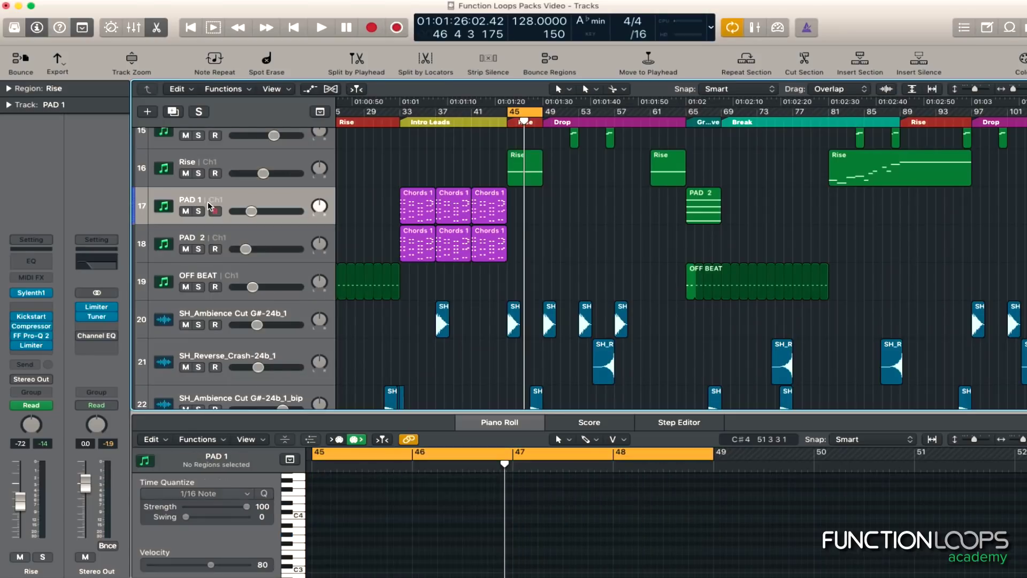
{"action": "left_click", "coordinate": [410, 200]}
{"action": "left_click_drag", "start_coordinate": [534, 209], "coordinate": [381, 207]}
{"action": "key", "text": "u"}
{"action": "key", "text": "space"}
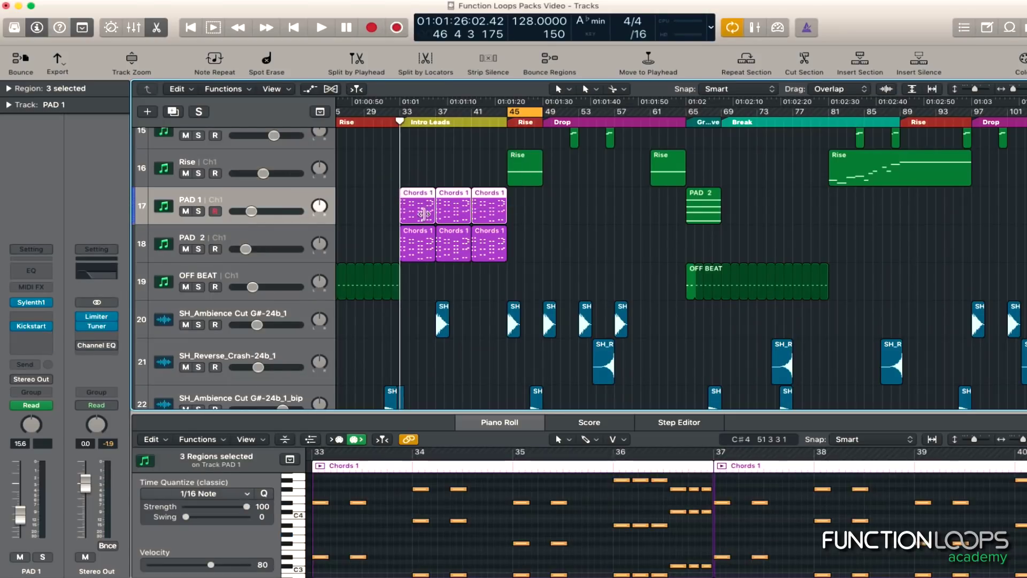
{"action": "key", "text": "space"}
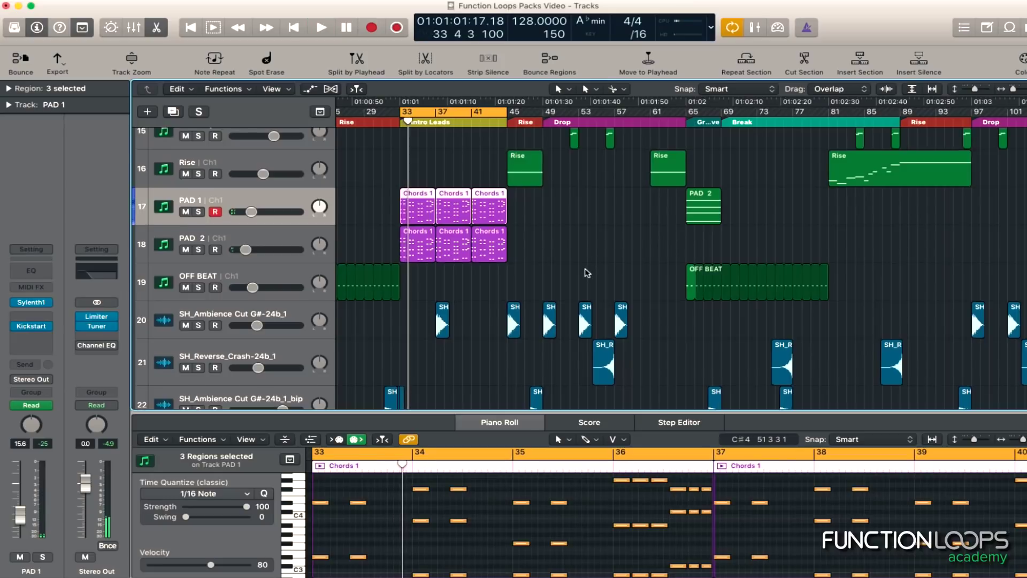
- Start the loop at bar 37 and audition the Layer_Drop 01 and VOX LEAD tracks in solo
{"action": "scroll", "coordinate": [539, 295], "scroll_direction": "up", "scroll_amount": 4}
{"action": "scroll", "coordinate": [439, 213], "scroll_direction": "up", "scroll_amount": 1}
{"action": "key", "text": "space"}
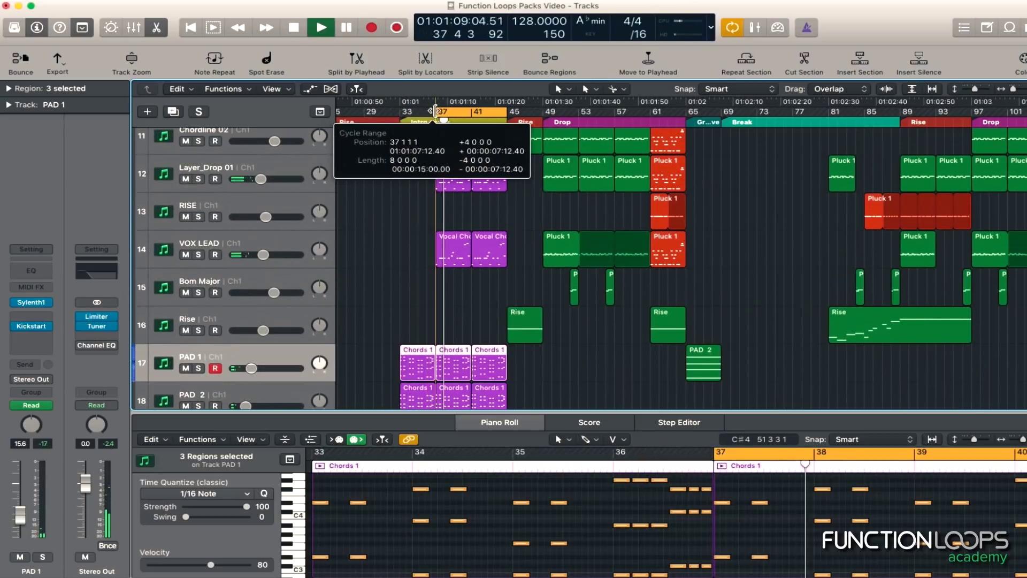
{"action": "left_click", "coordinate": [198, 179]}
{"action": "left_click", "coordinate": [198, 255]}
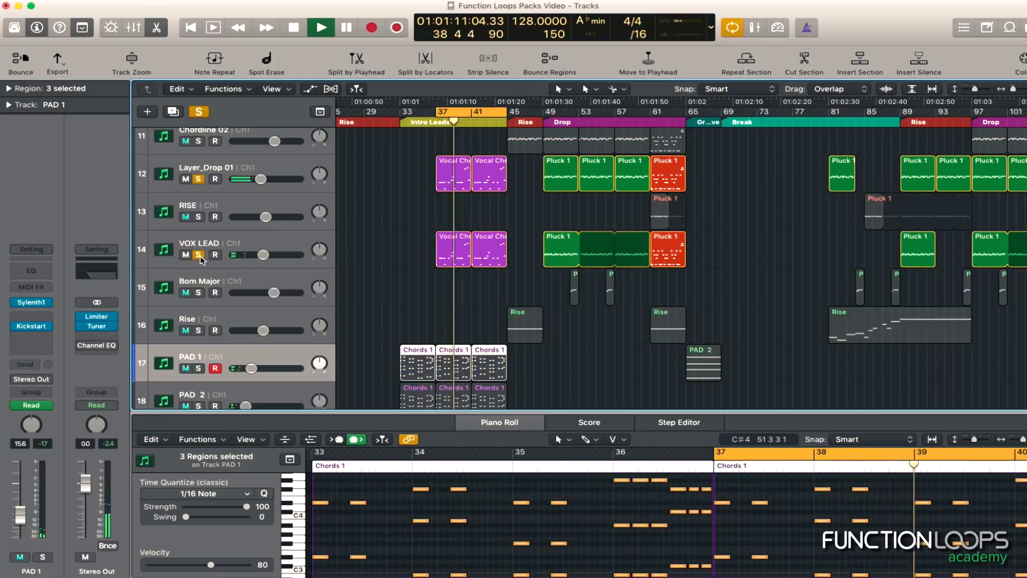
{"action": "left_click", "coordinate": [199, 254]}
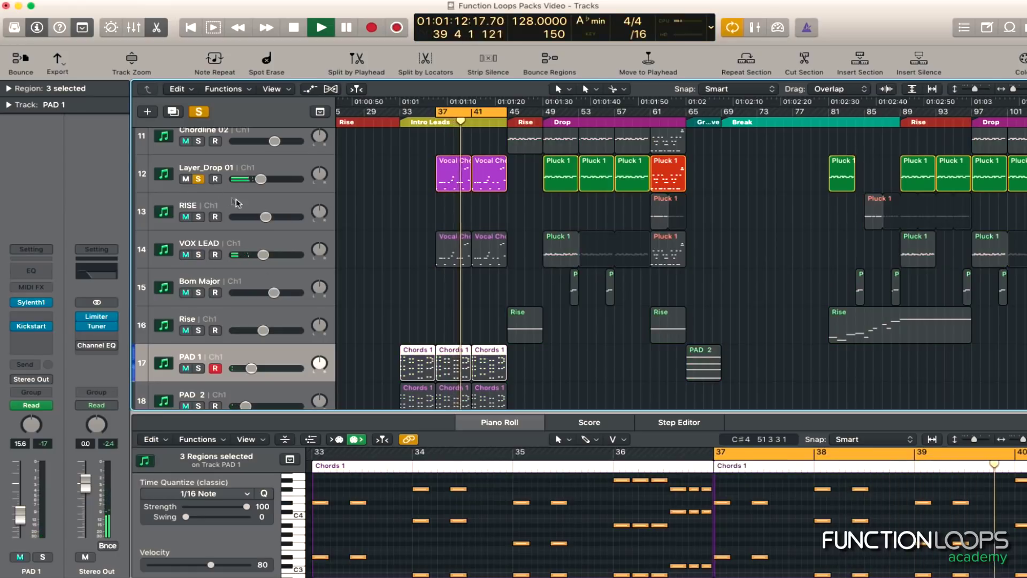
{"action": "left_click", "coordinate": [198, 179]}
{"action": "key", "text": "space"}
- Audition PAD 1 and PAD 2 in solo together with Layer_Drop 01 and VOX LEAD, and clear all solos
{"action": "scroll", "coordinate": [205, 323], "scroll_direction": "down", "scroll_amount": 2}
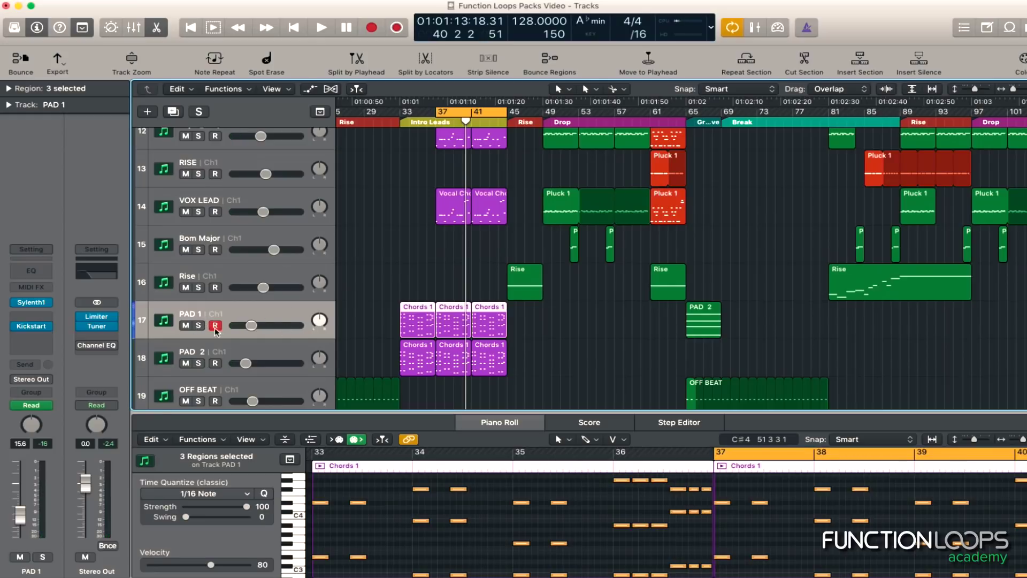
{"action": "left_click", "coordinate": [198, 326]}
{"action": "key", "text": "space"}
{"action": "left_click", "coordinate": [199, 364]}
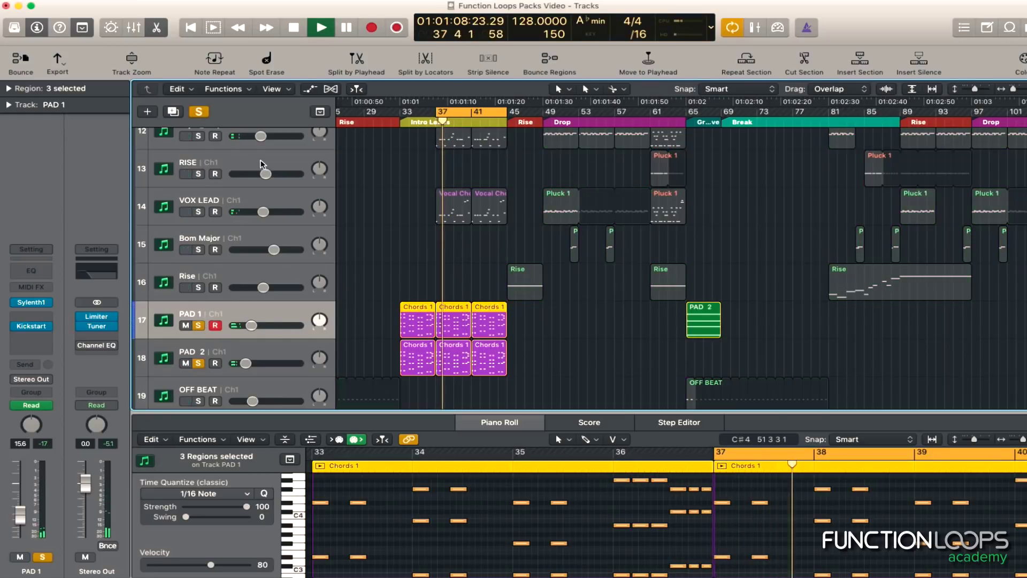
{"action": "scroll", "coordinate": [262, 164], "scroll_direction": "up", "scroll_amount": 1}
{"action": "left_click", "coordinate": [197, 157]}
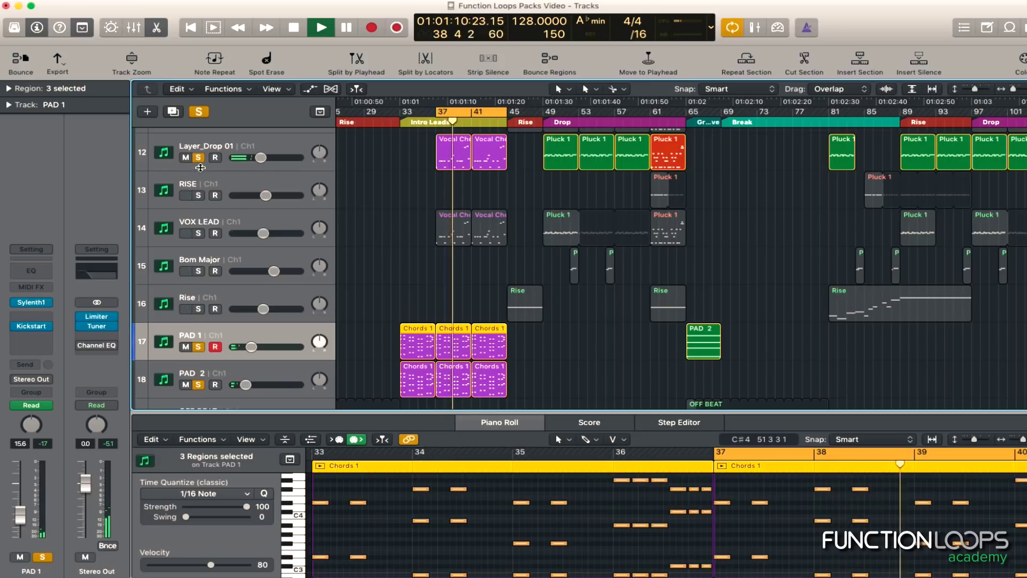
{"action": "scroll", "coordinate": [199, 240], "scroll_direction": "up", "scroll_amount": 1}
{"action": "left_click", "coordinate": [199, 261]}
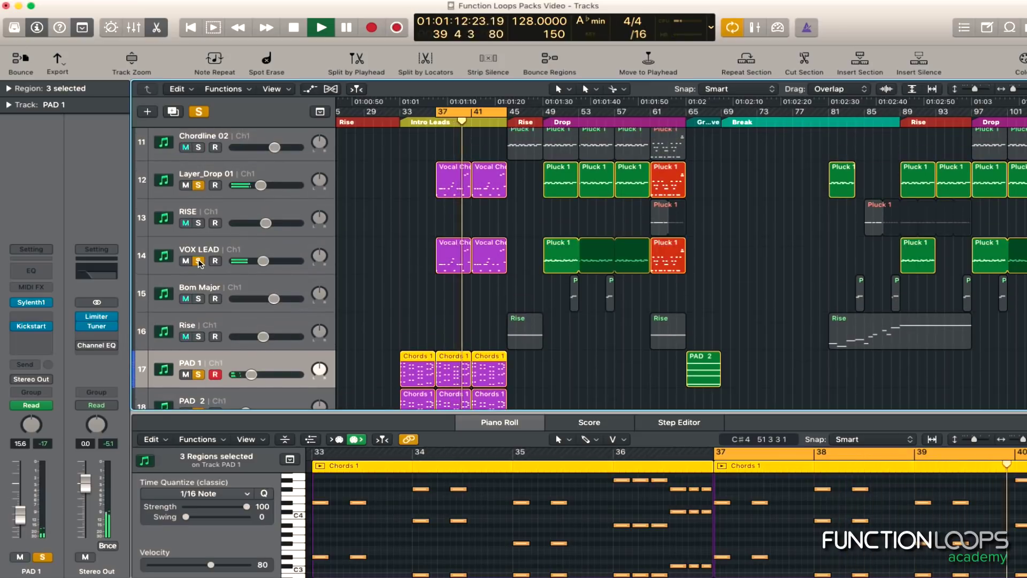
{"action": "left_click", "coordinate": [198, 261], "text": "alt"}
- Set the loop to bars 41 to 45 and play only the PAD 1 track in solo
{"action": "scroll", "coordinate": [428, 302], "scroll_direction": "down", "scroll_amount": 3}
{"action": "left_click_drag", "start_coordinate": [391, 286], "coordinate": [406, 329]}
{"action": "key", "text": "super+u"}
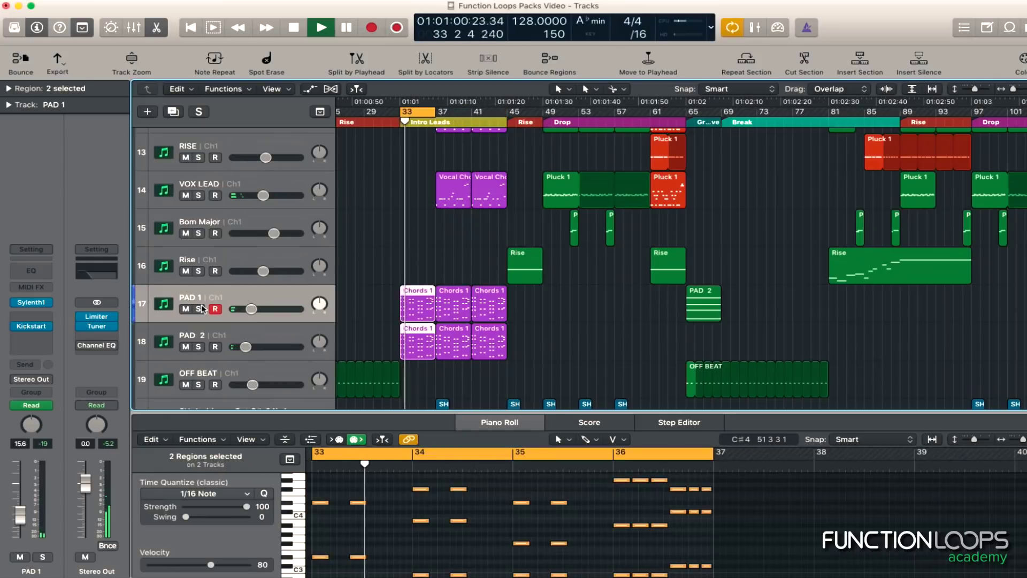
{"action": "left_click_drag", "start_coordinate": [416, 112], "coordinate": [488, 111]}
{"action": "key", "text": "space"}
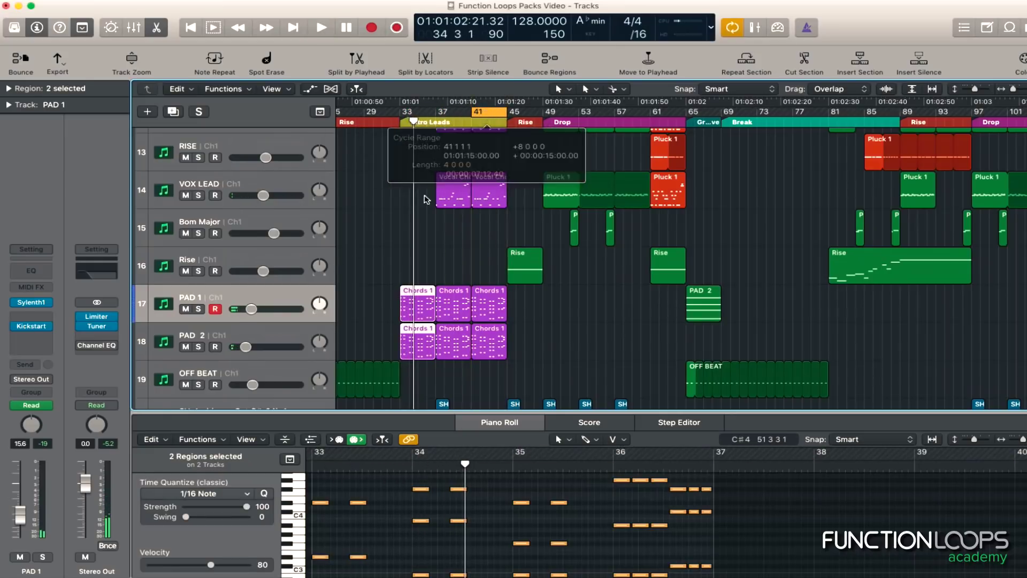
{"action": "key", "text": "space"}
{"action": "left_click", "coordinate": [198, 308]}
{"action": "left_click", "coordinate": [200, 347]}
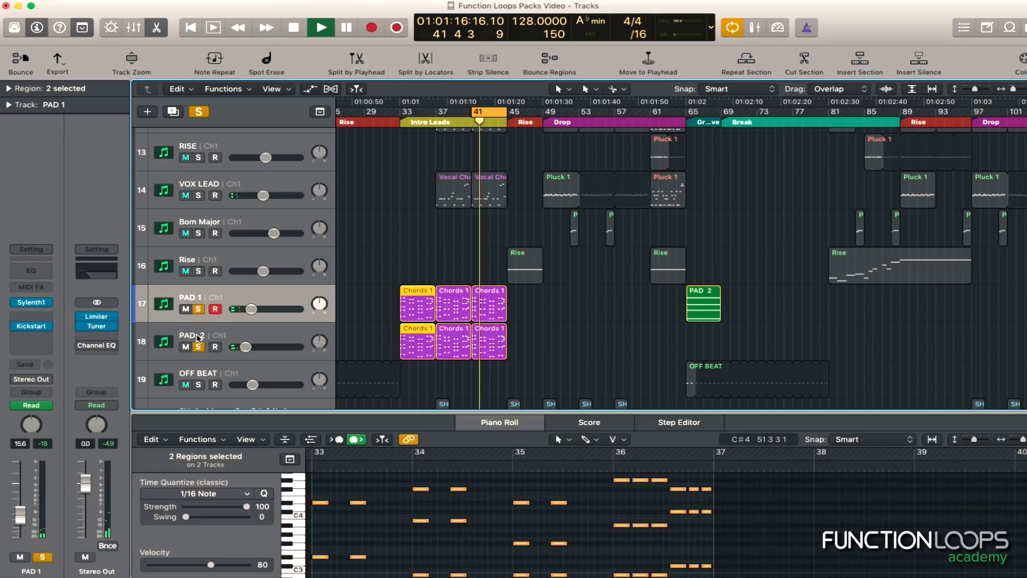
{"action": "left_click", "coordinate": [199, 347]}
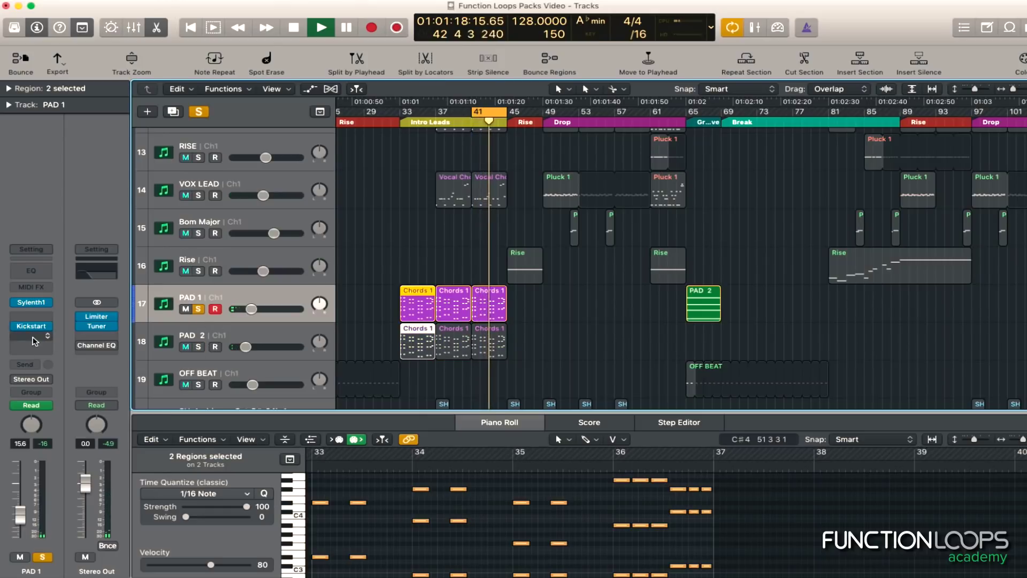
- Insert a stereo Compressor after Kickstart on the PAD 1 track and load its VAlly preset
{"action": "left_click", "coordinate": [34, 337]}
{"action": "mouse_move", "coordinate": [44, 360]}
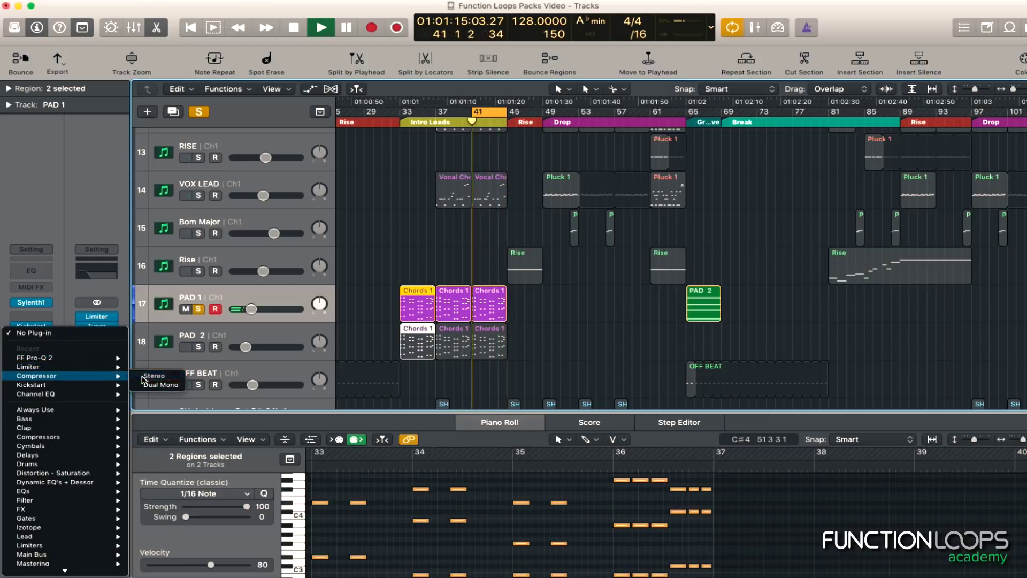
{"action": "left_click", "coordinate": [227, 196]}
{"action": "left_click", "coordinate": [149, 51]}
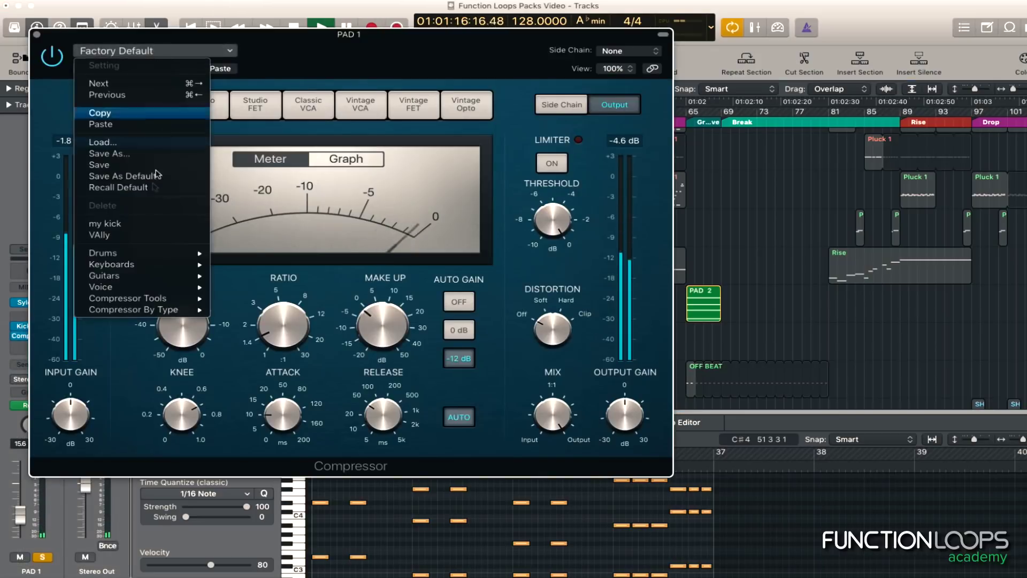
{"action": "left_click", "coordinate": [143, 223]}
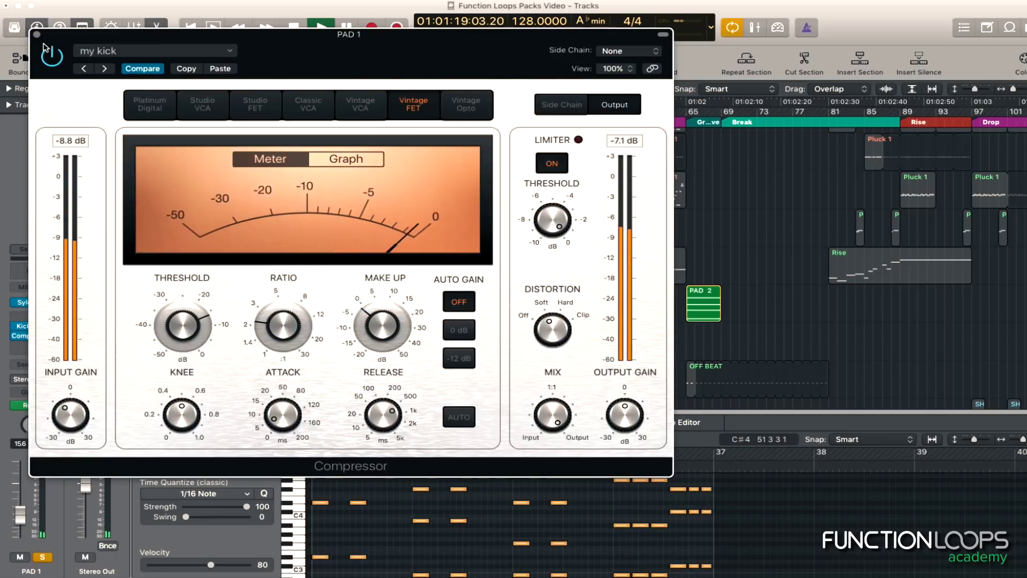
{"action": "left_click", "coordinate": [107, 51]}
{"action": "left_click", "coordinate": [123, 236]}
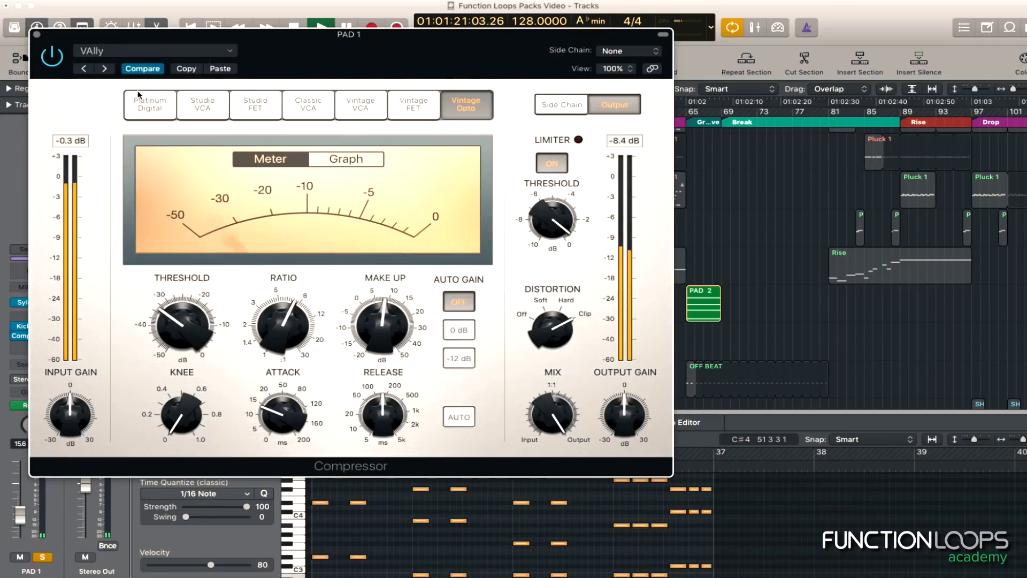
- Lower the PAD 1 compressor's ratio to 3.2:1 while listening, and close the plug-in window
{"action": "key", "text": "space"}
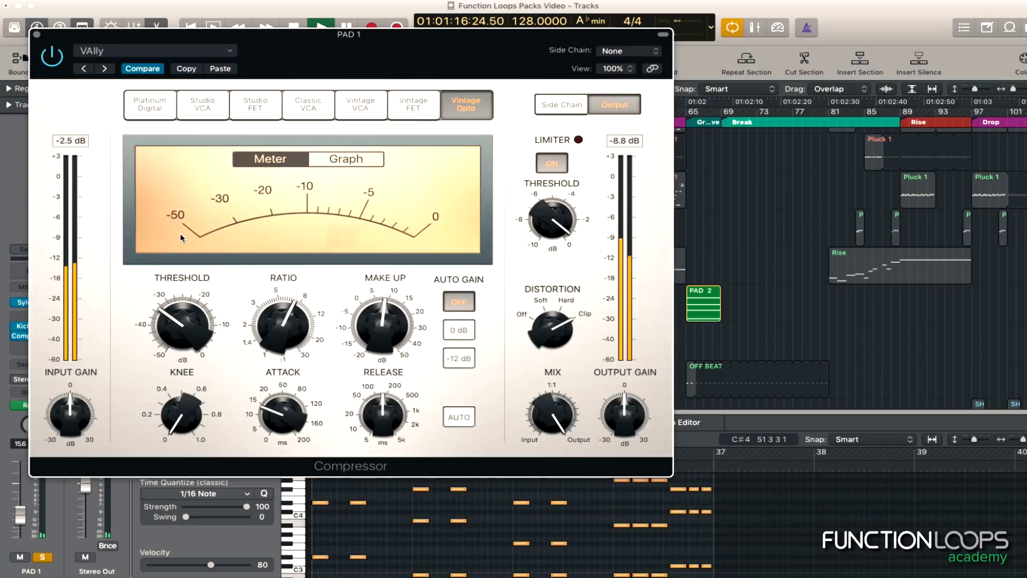
{"action": "mouse_move", "coordinate": [299, 340]}
{"action": "left_click_drag", "start_coordinate": [293, 316], "coordinate": [293, 362]}
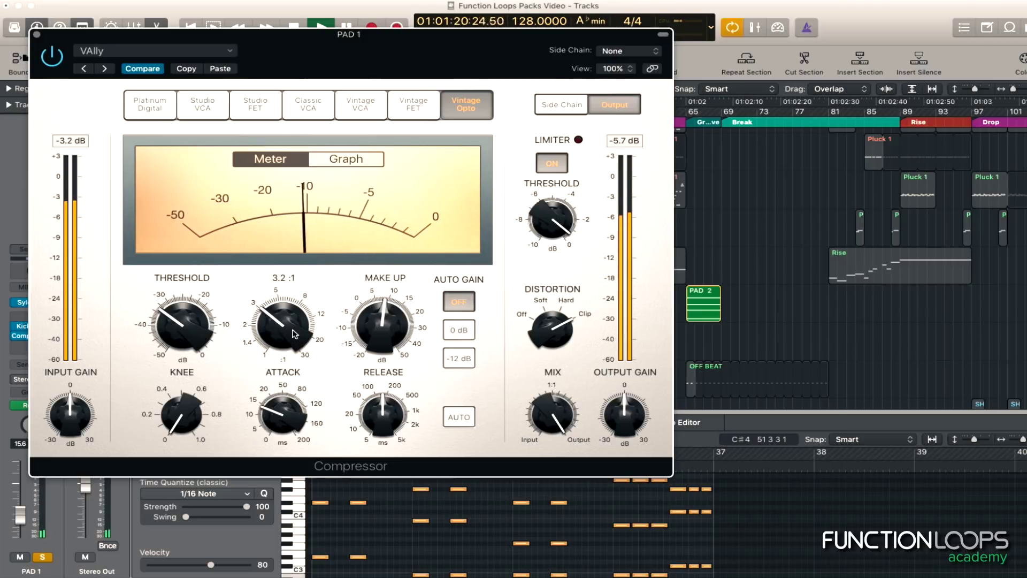
{"action": "left_click", "coordinate": [36, 34]}
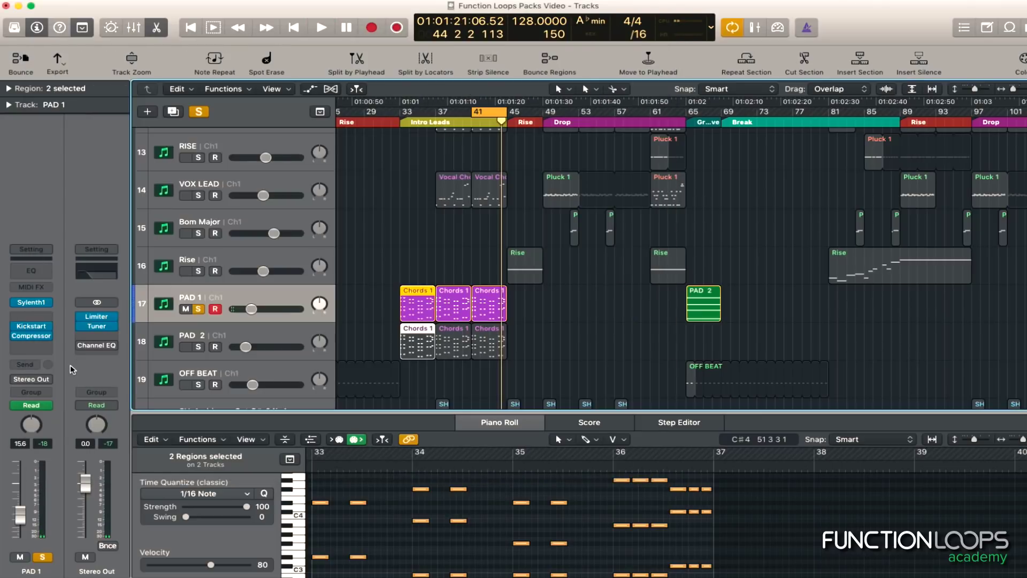
- Insert a Limiter after the Compressor on the PAD 1 track
{"action": "left_click", "coordinate": [36, 345]}
{"action": "mouse_move", "coordinate": [46, 389]}
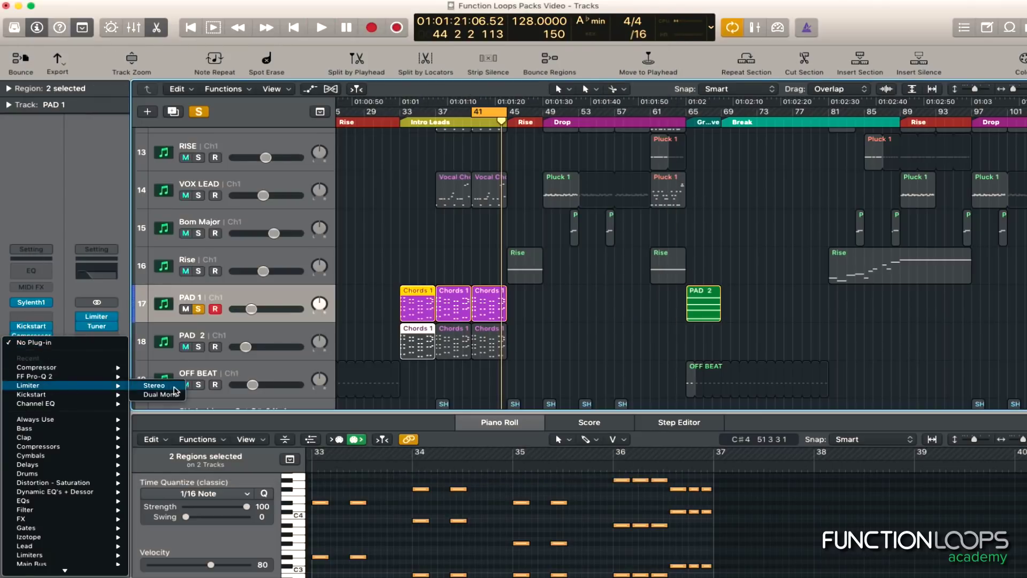
{"action": "left_click", "coordinate": [155, 393]}
{"action": "left_click", "coordinate": [37, 34]}
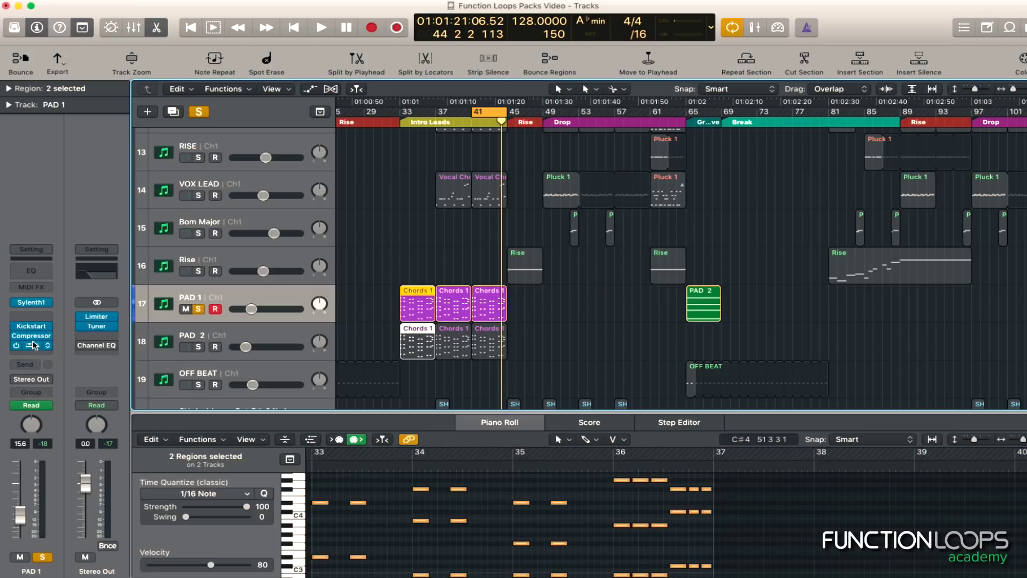
- Insert FabFilter Pro-Q 2 between the Compressor and Limiter on the PAD 1 track and start playback
{"action": "left_click", "coordinate": [34, 341]}
{"action": "mouse_move", "coordinate": [102, 385]}
{"action": "left_click", "coordinate": [198, 385]}
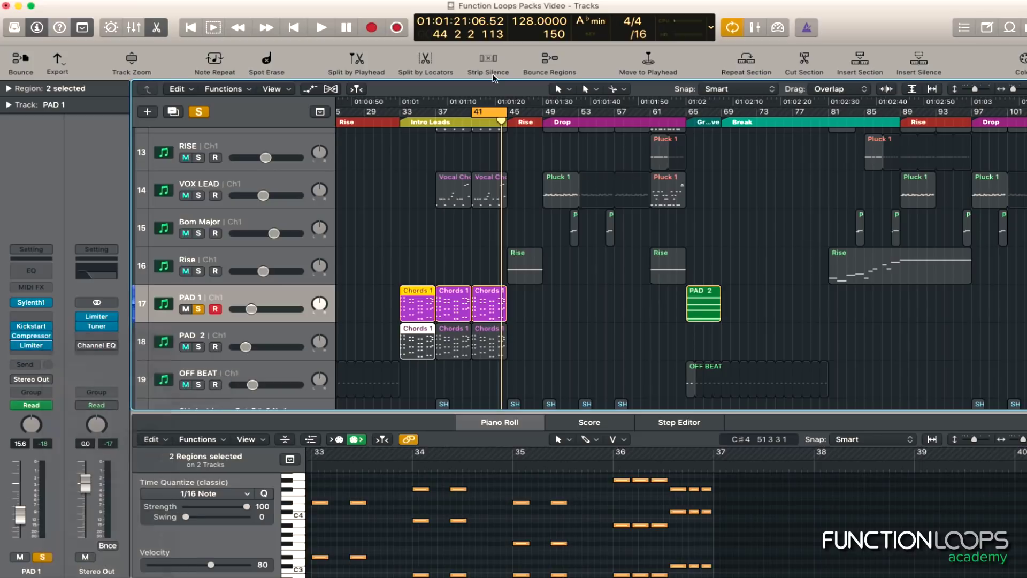
{"action": "key", "text": "space"}
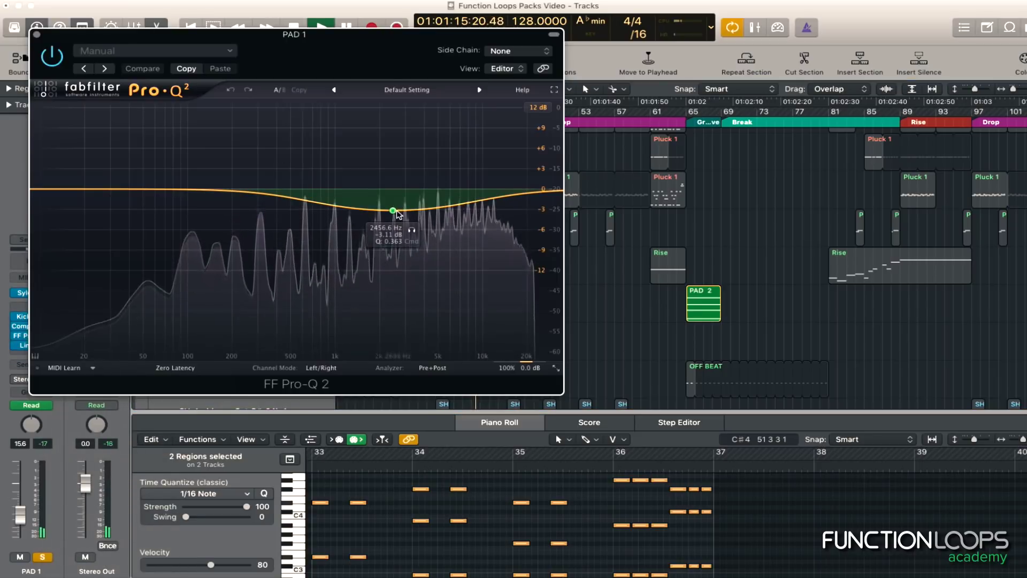
- On PAD 1's Pro-Q 2, bypass the default mid bell, raise the low cut and boost about 118 Hz by about 4.6 dB
{"action": "right_click", "coordinate": [396, 214]}
{"action": "left_click_drag", "start_coordinate": [50, 188], "coordinate": [199, 174]}
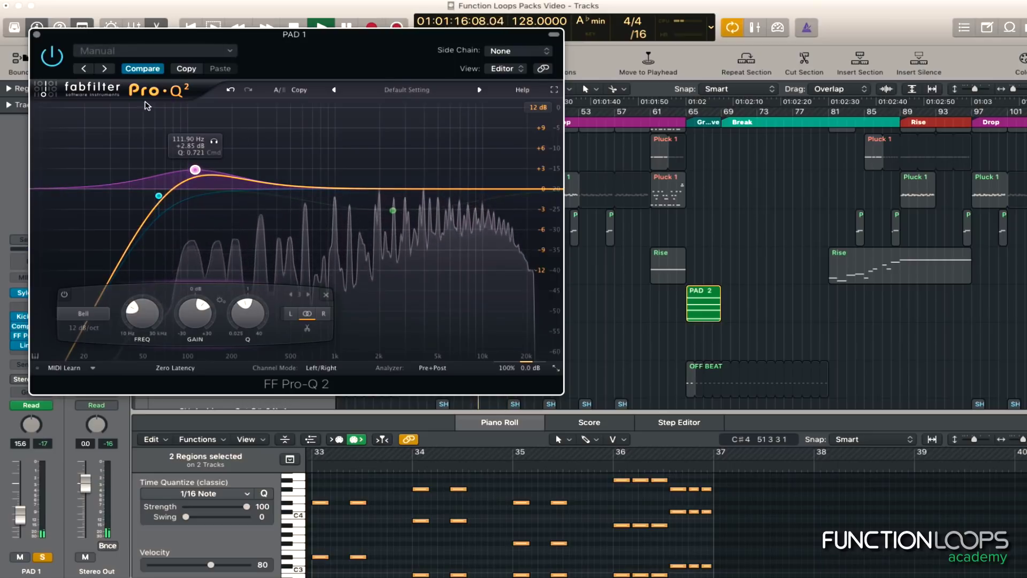
{"action": "left_click_drag", "start_coordinate": [197, 172], "coordinate": [199, 160]}
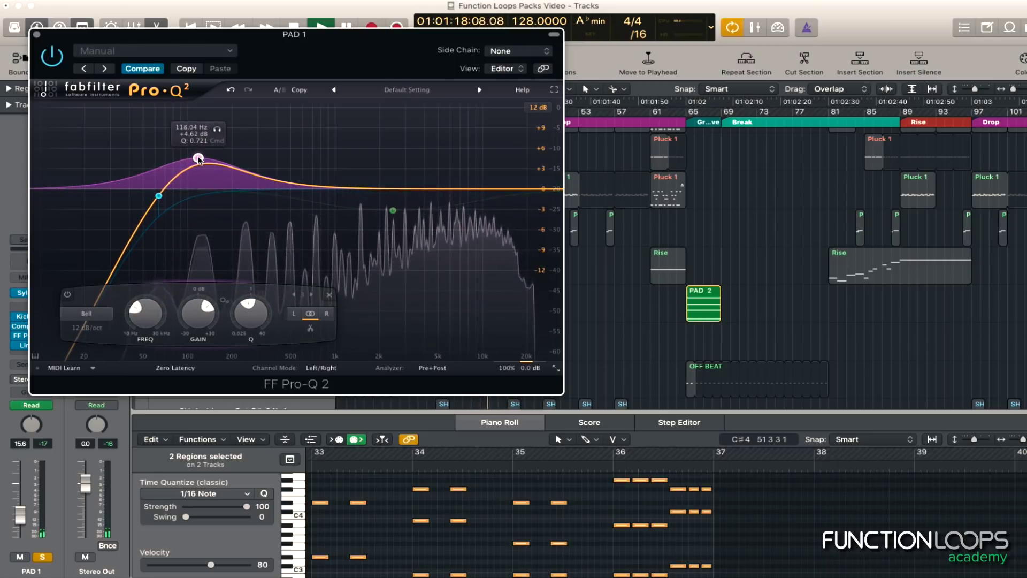
- Add two slight narrow bell cuts in the mids of PAD 1's EQ and close the plug-in window
{"action": "left_click_drag", "start_coordinate": [404, 191], "coordinate": [415, 138]}
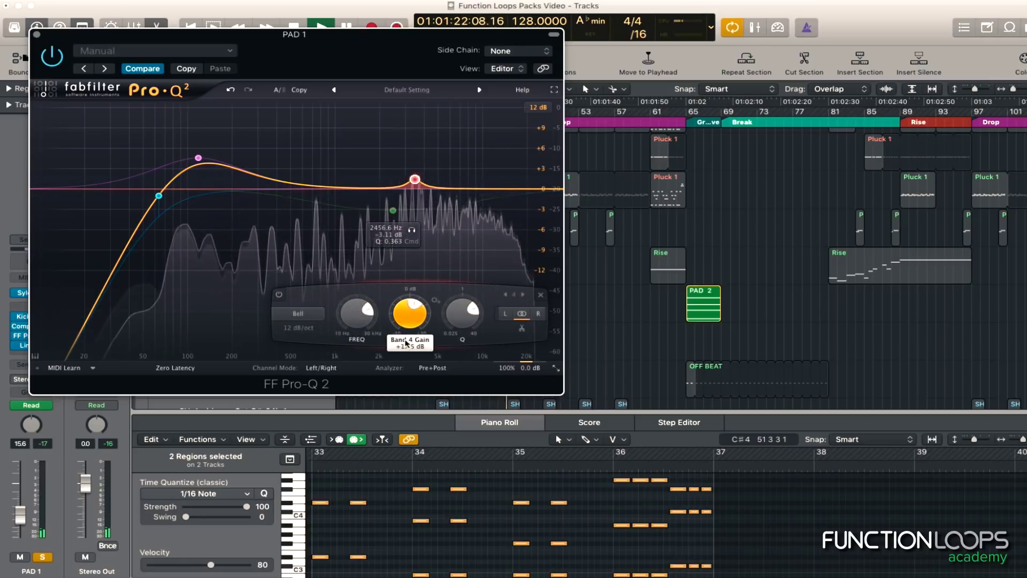
{"action": "left_click_drag", "start_coordinate": [328, 187], "coordinate": [371, 198]}
{"action": "scroll", "coordinate": [331, 153], "scroll_direction": "up", "scroll_amount": 5}
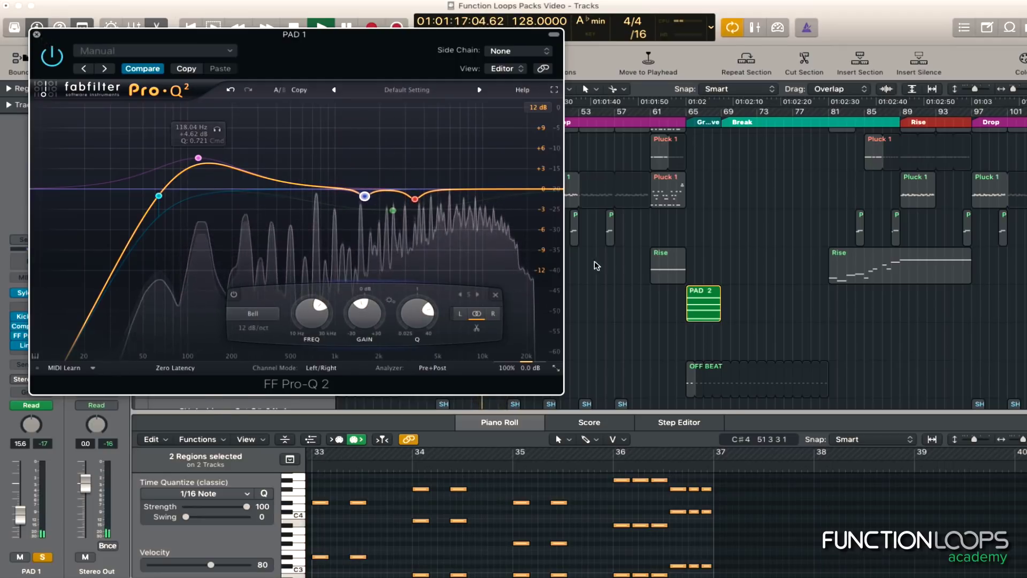
{"action": "left_click", "coordinate": [36, 34]}
- Solo VOX LEAD along with PAD 1 and play the Intro Leads section to hear them together
{"action": "scroll", "coordinate": [402, 273], "scroll_direction": "up", "scroll_amount": 1}
{"action": "left_click", "coordinate": [198, 212]}
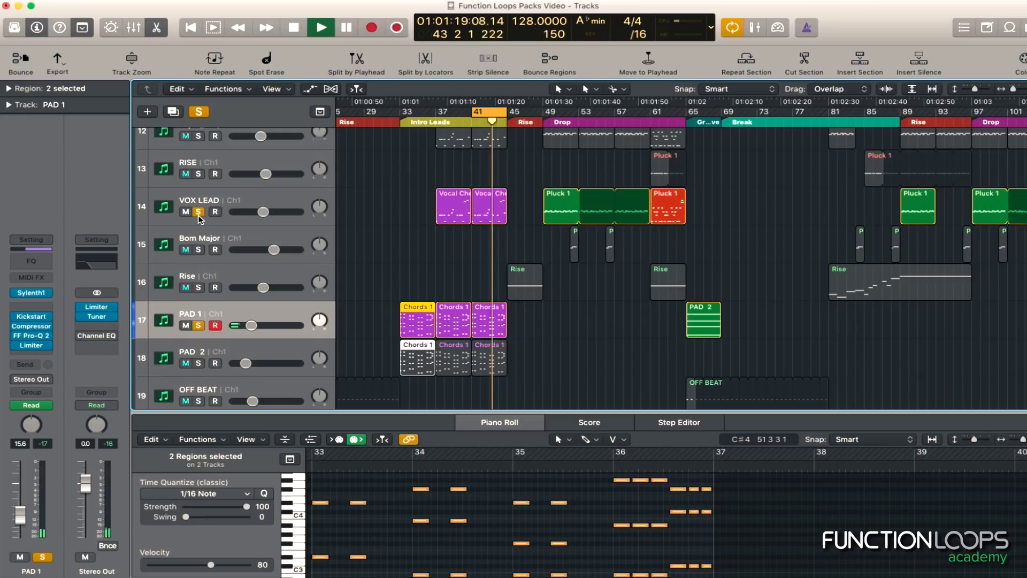
{"action": "key", "text": "shift+space"}
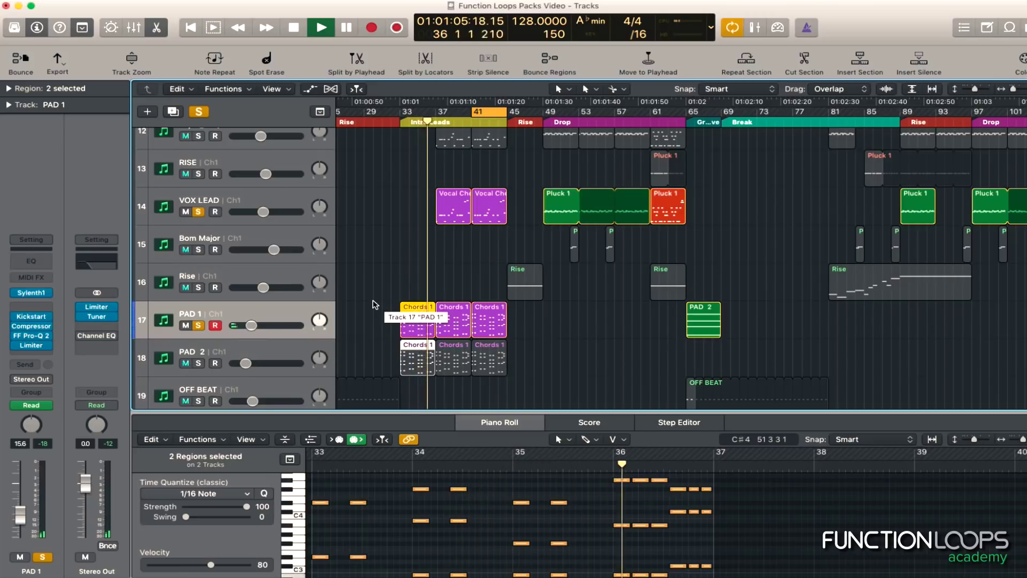
- Solo the PAD 2 track and remove the solo from PAD 1 and VOX LEAD
{"action": "scroll", "coordinate": [240, 313], "scroll_direction": "down", "scroll_amount": 1}
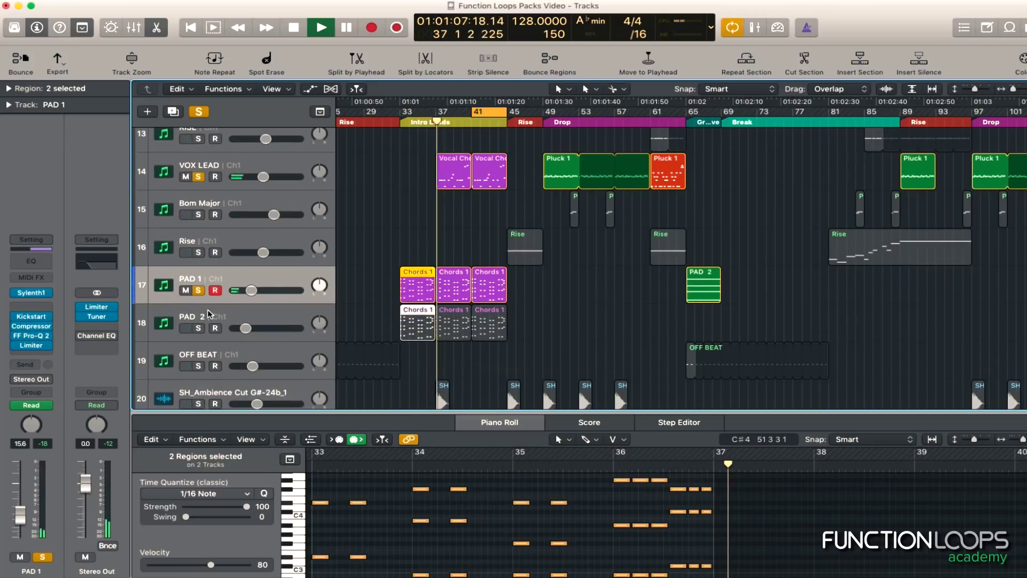
{"action": "left_click", "coordinate": [198, 328]}
{"action": "left_click", "coordinate": [198, 290]}
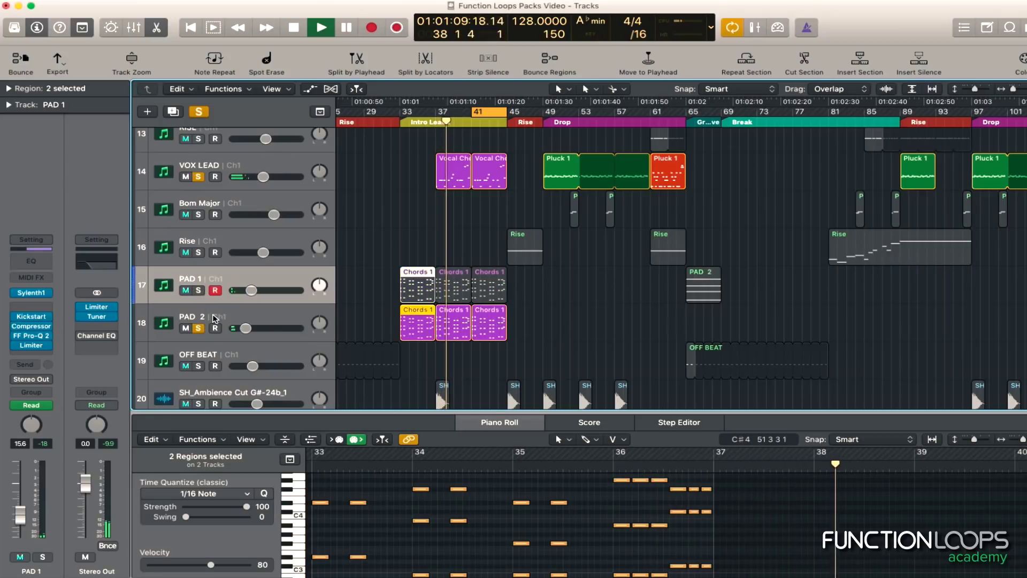
{"action": "left_click", "coordinate": [199, 177]}
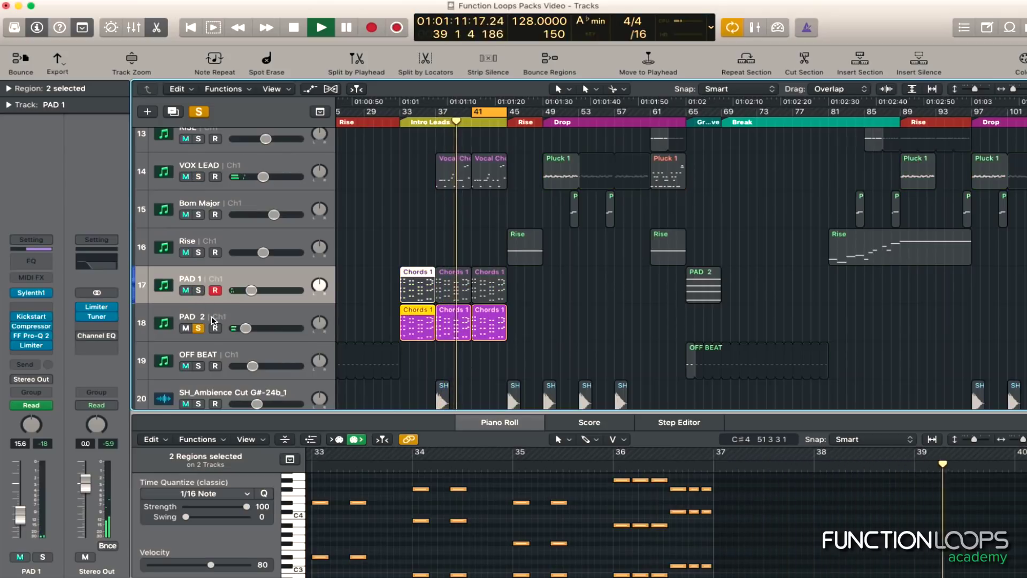
- Stop playback and insert a stereo Compressor after Kickstart on the PAD 2 track
{"action": "left_click", "coordinate": [213, 321]}
{"action": "left_click", "coordinate": [45, 338]}
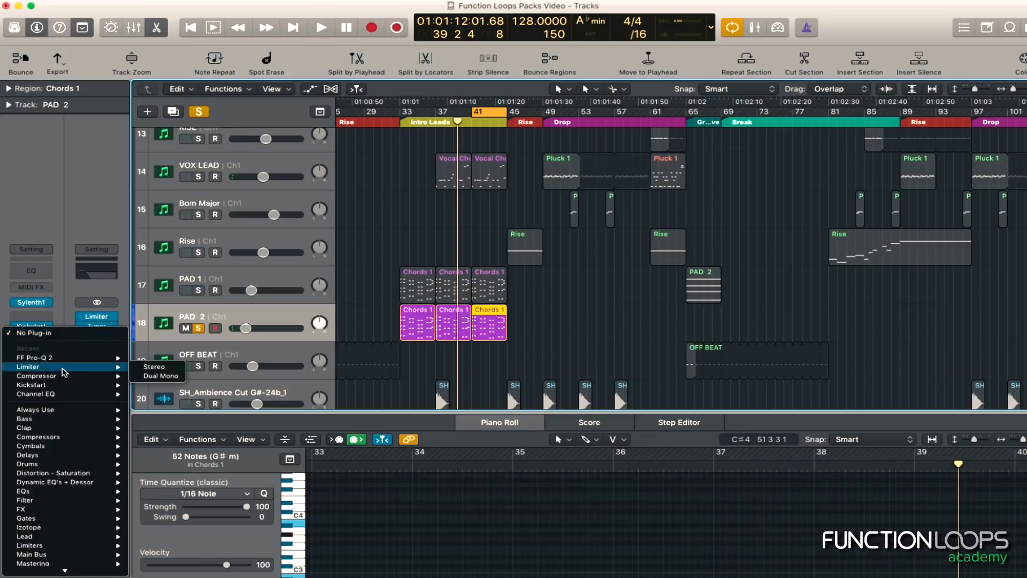
{"action": "left_click", "coordinate": [161, 377]}
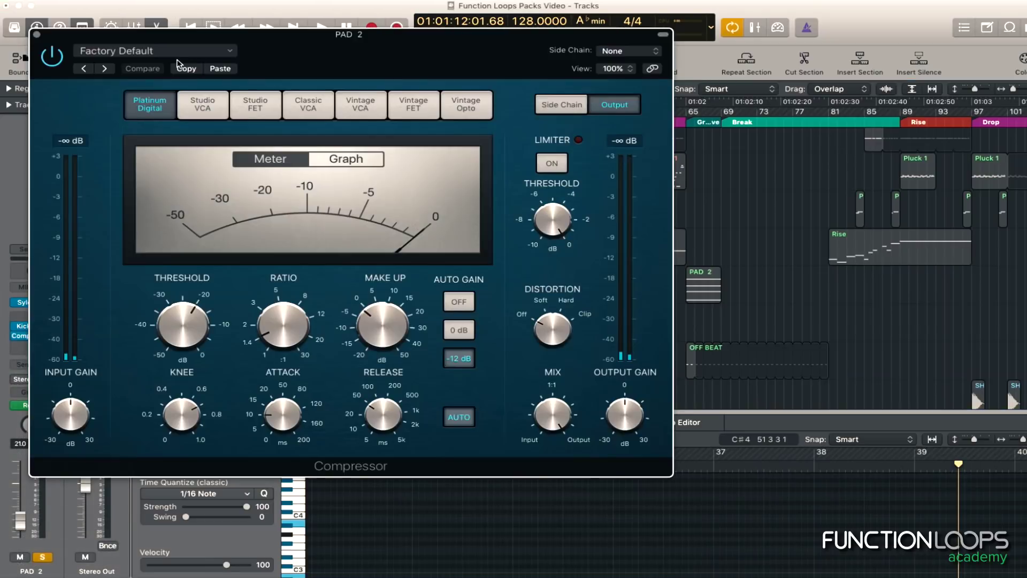
- Try the my kick preset and the VAlly preset on the PAD 2 compressor during playback
{"action": "left_click", "coordinate": [176, 49]}
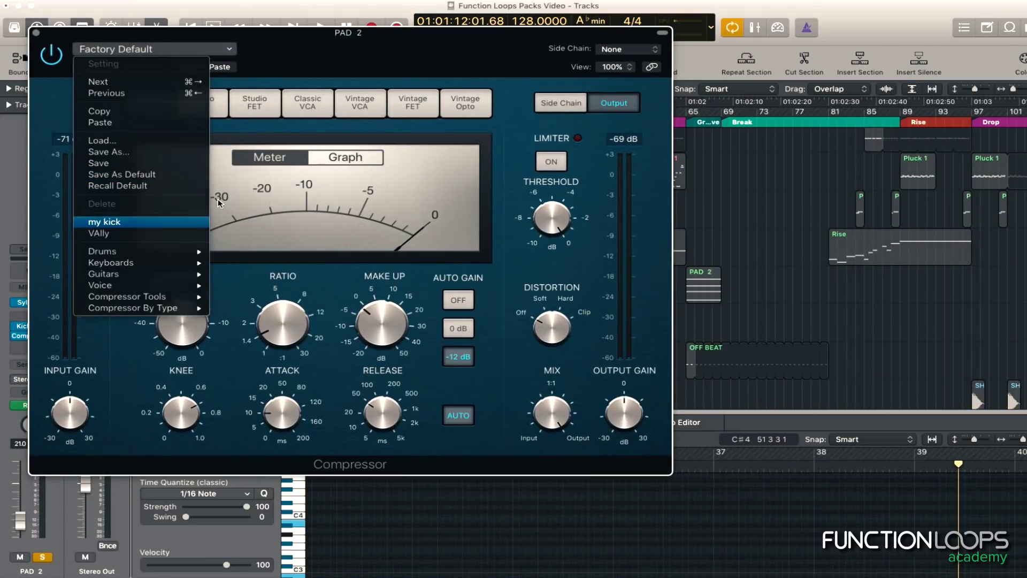
{"action": "left_click", "coordinate": [170, 223]}
{"action": "key", "text": "space"}
{"action": "left_click", "coordinate": [104, 49]}
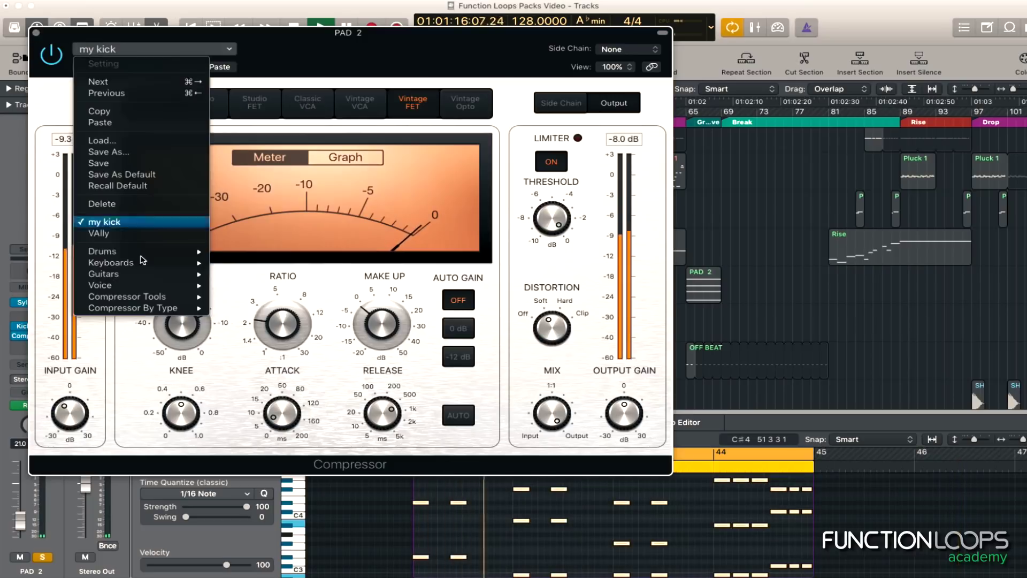
{"action": "left_click", "coordinate": [131, 231]}
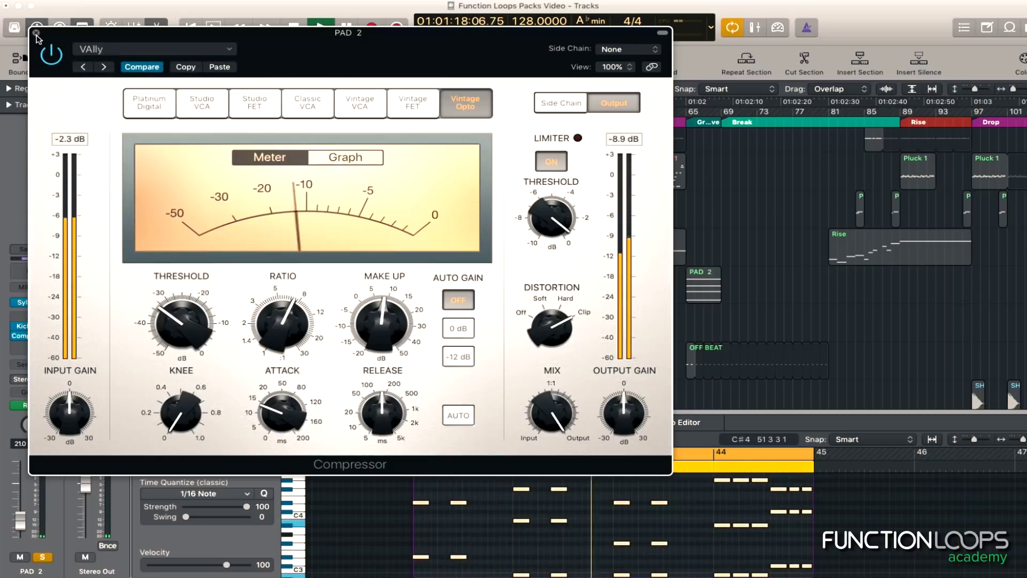
- Try the Platinum Digital model on the PAD 2 compressor with a lower ratio, minimum make-up gain and a threshold of -18.5 dB
{"action": "left_click_drag", "start_coordinate": [282, 323], "coordinate": [283, 359]}
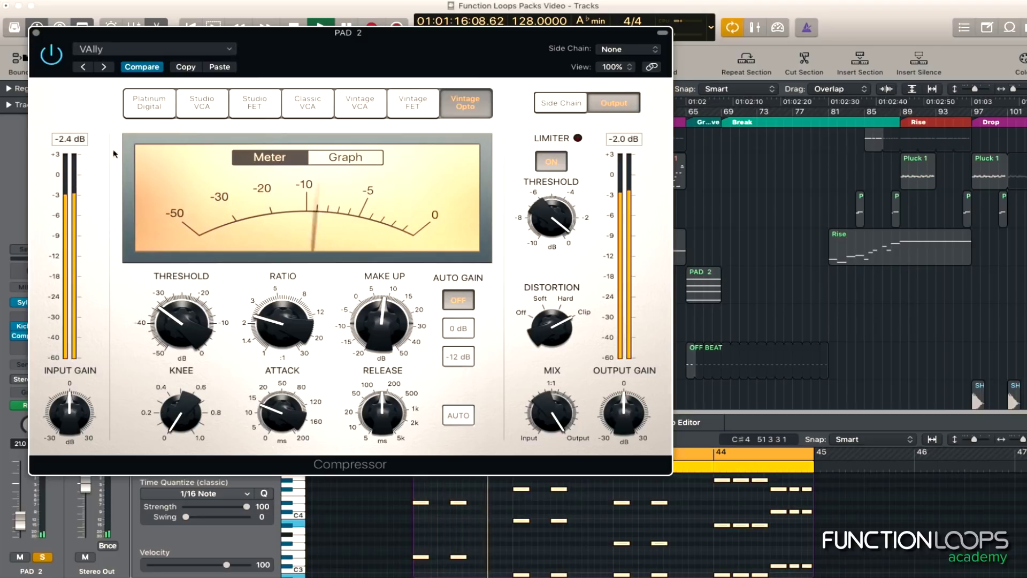
{"action": "left_click", "coordinate": [150, 102]}
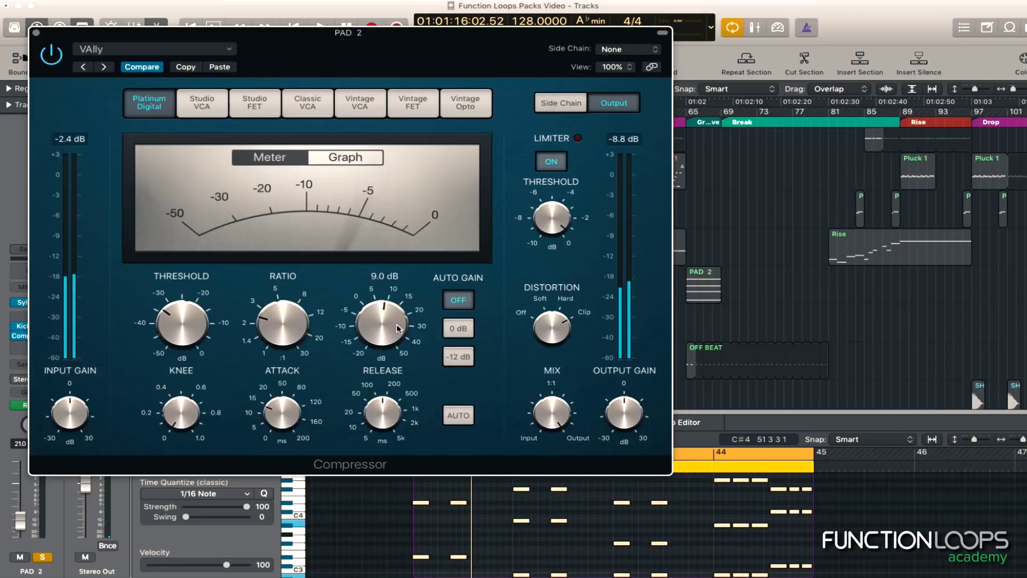
{"action": "key", "text": "space"}
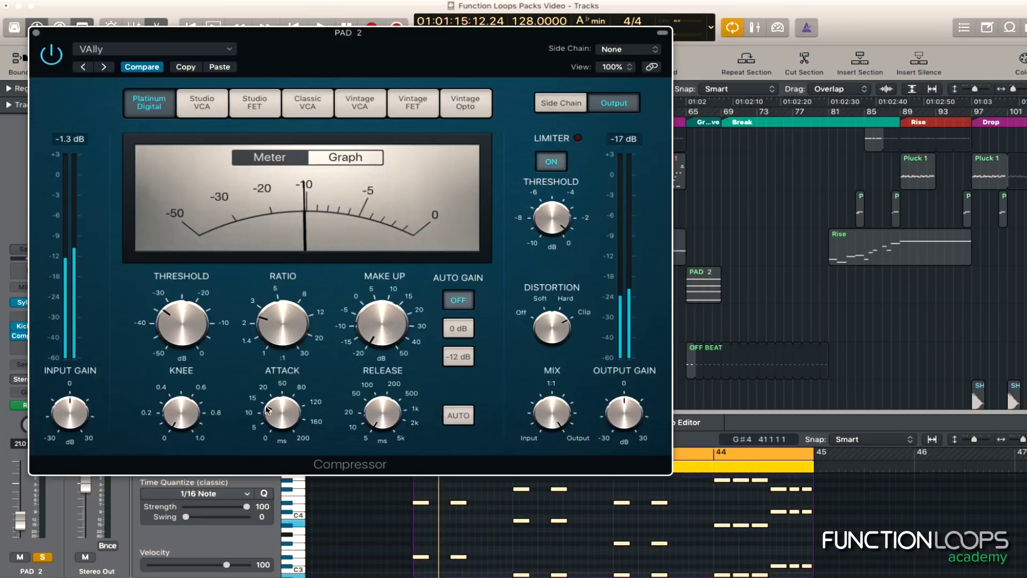
{"action": "left_click_drag", "start_coordinate": [191, 323], "coordinate": [179, 259]}
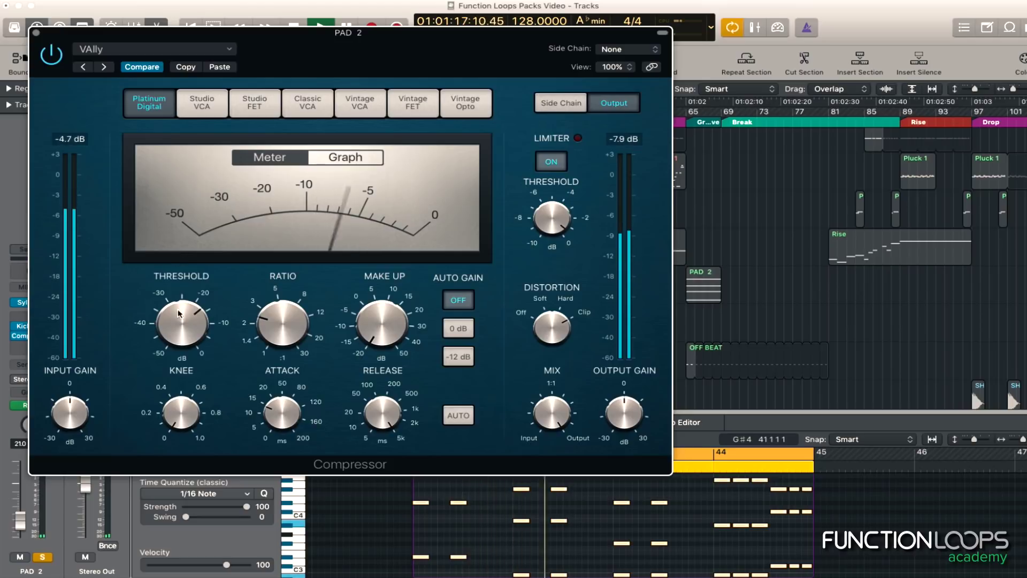
{"action": "left_click_drag", "start_coordinate": [181, 332], "coordinate": [182, 332]}
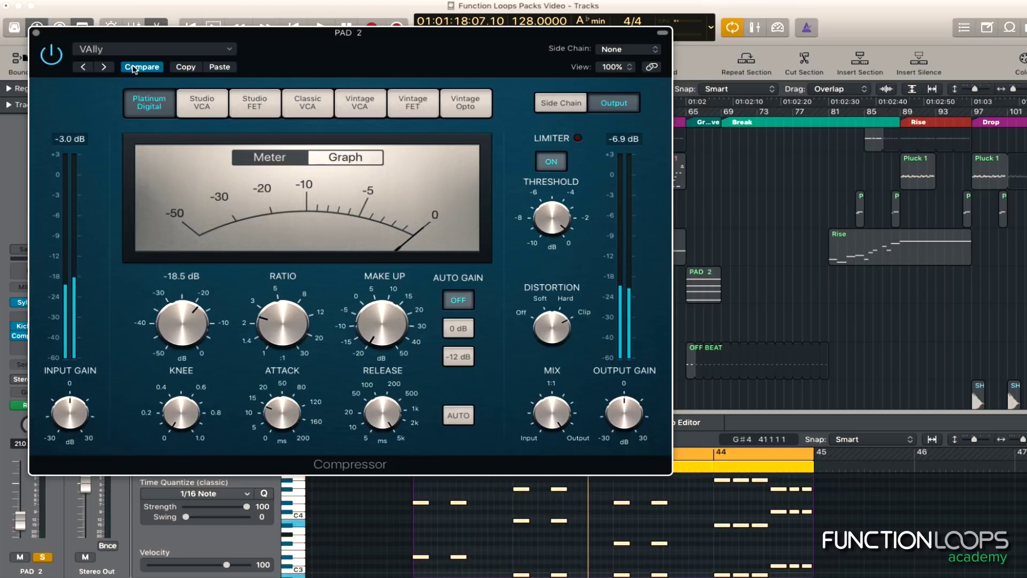
- Load the Guitars preset Bass Heavy in the PAD 2 compressor and close the plug-in window
{"action": "left_click", "coordinate": [110, 49]}
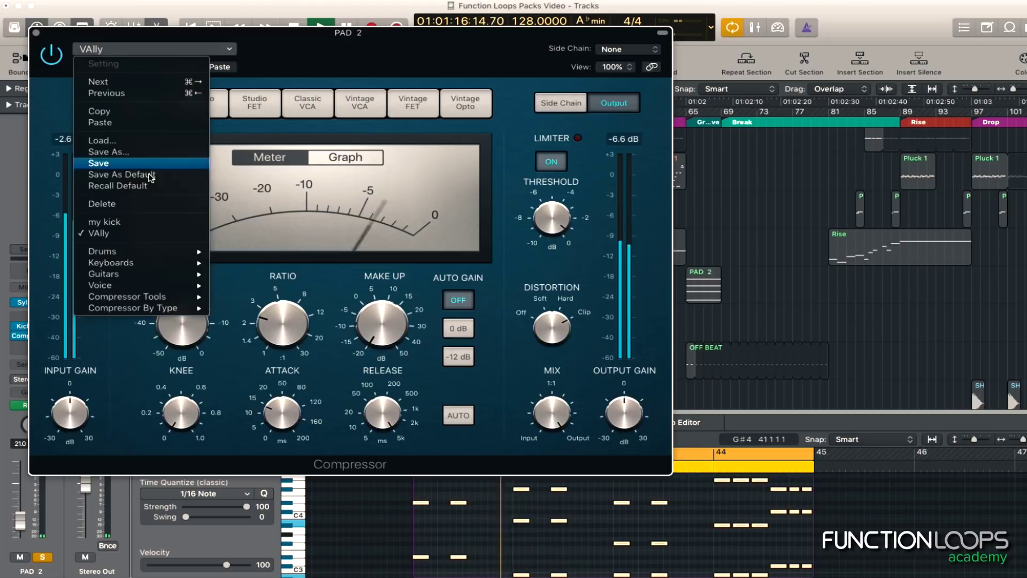
{"action": "mouse_move", "coordinate": [172, 278]}
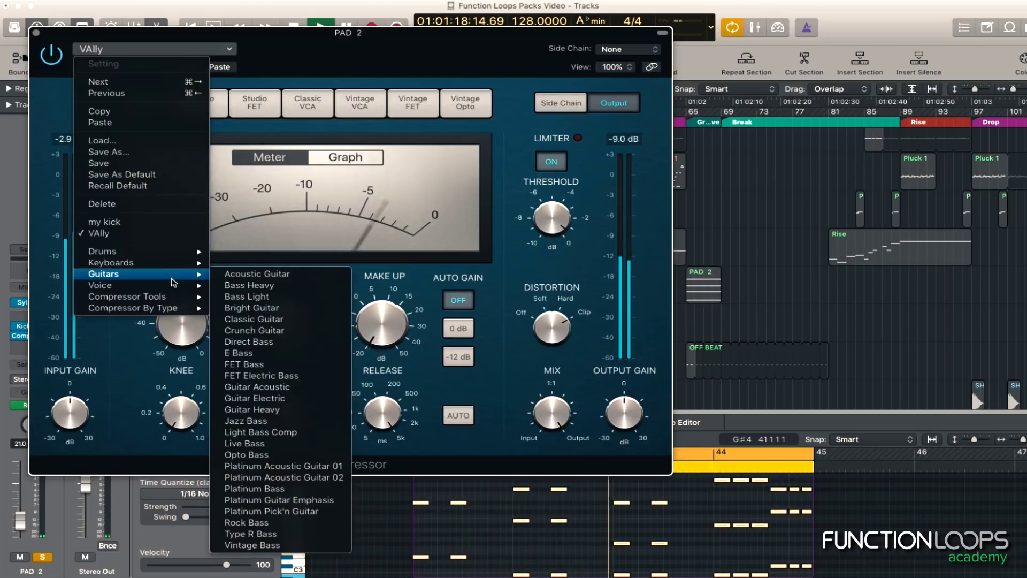
{"action": "left_click", "coordinate": [249, 285]}
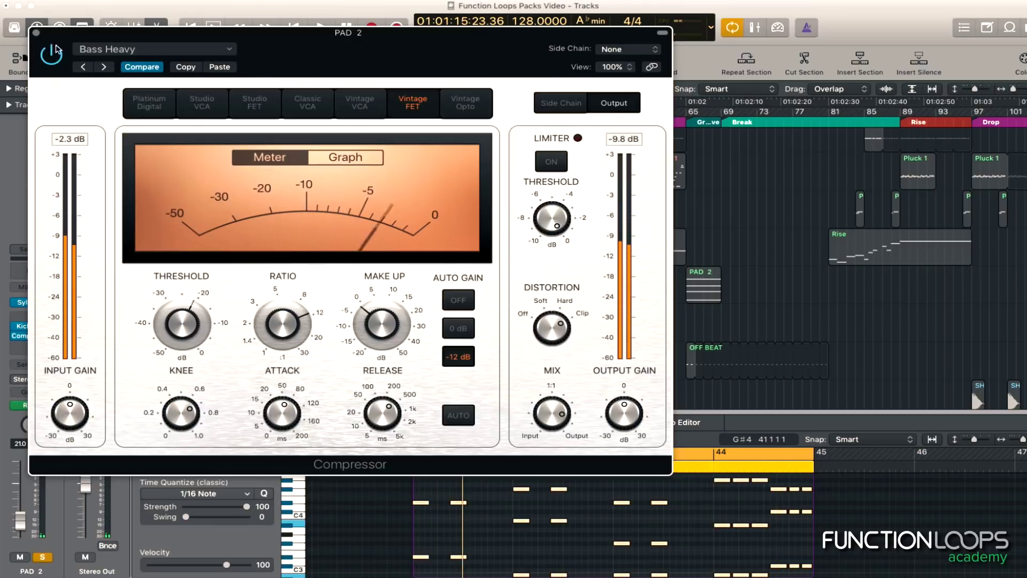
{"action": "left_click", "coordinate": [36, 33]}
- Insert a stereo Limiter after the Compressor on the PAD 2 track
{"action": "left_click", "coordinate": [29, 352]}
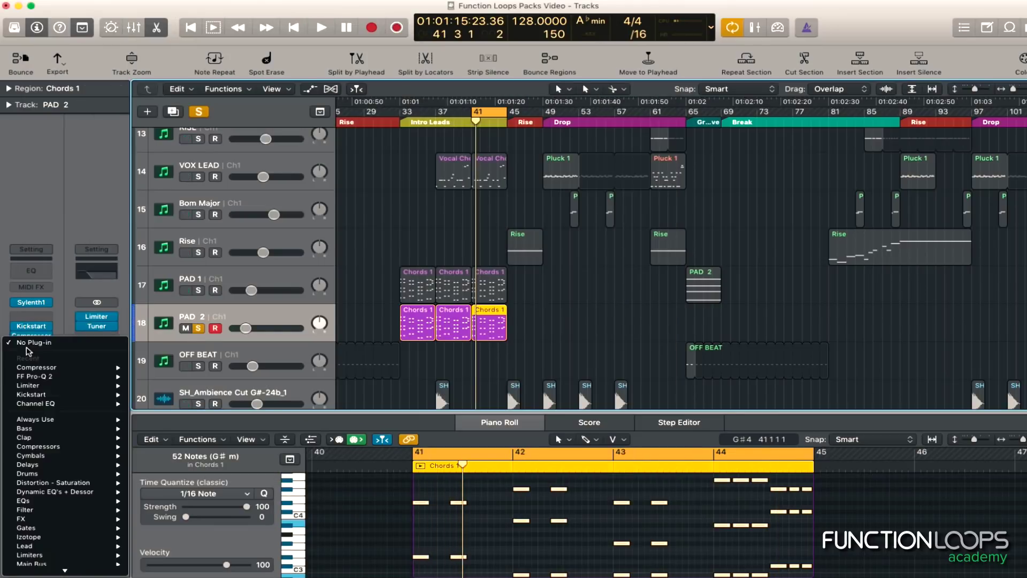
{"action": "mouse_move", "coordinate": [61, 389]}
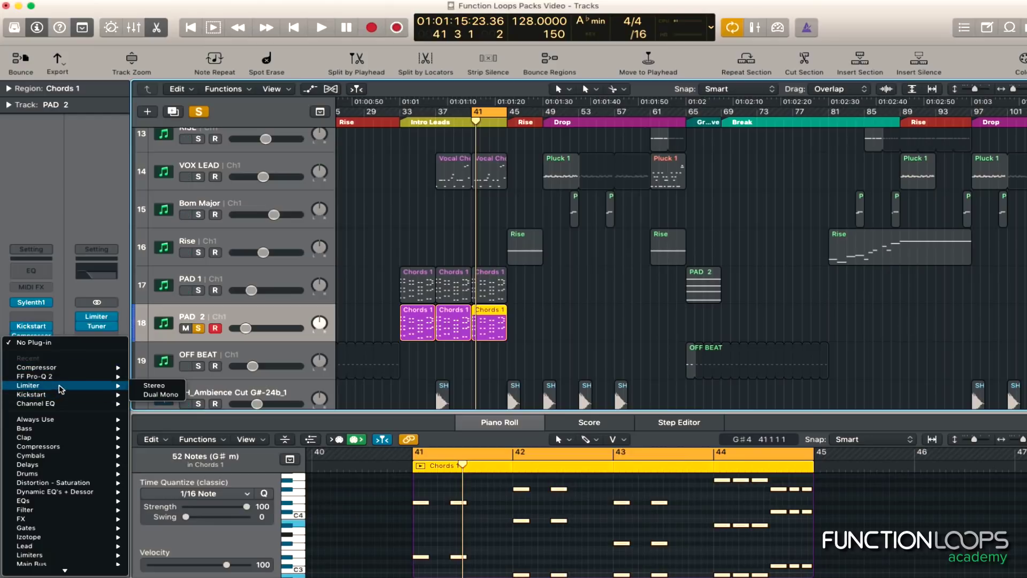
{"action": "left_click", "coordinate": [165, 387]}
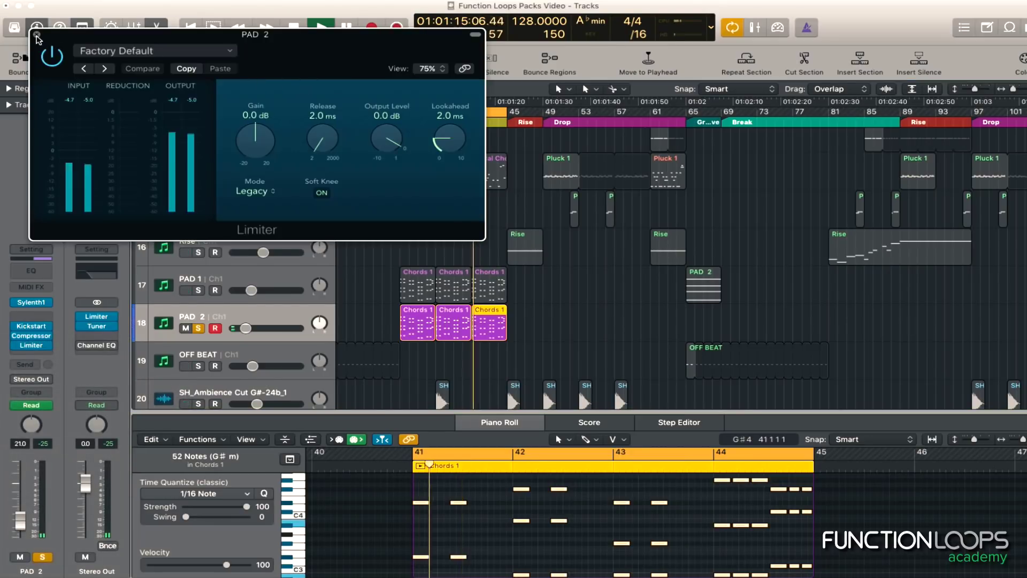
- Set the PAD 2 limiter's gain to +7.5 dB and output level to -2.6 dB, and close its window
{"action": "left_click", "coordinate": [36, 35]}
{"action": "left_click", "coordinate": [30, 345]}
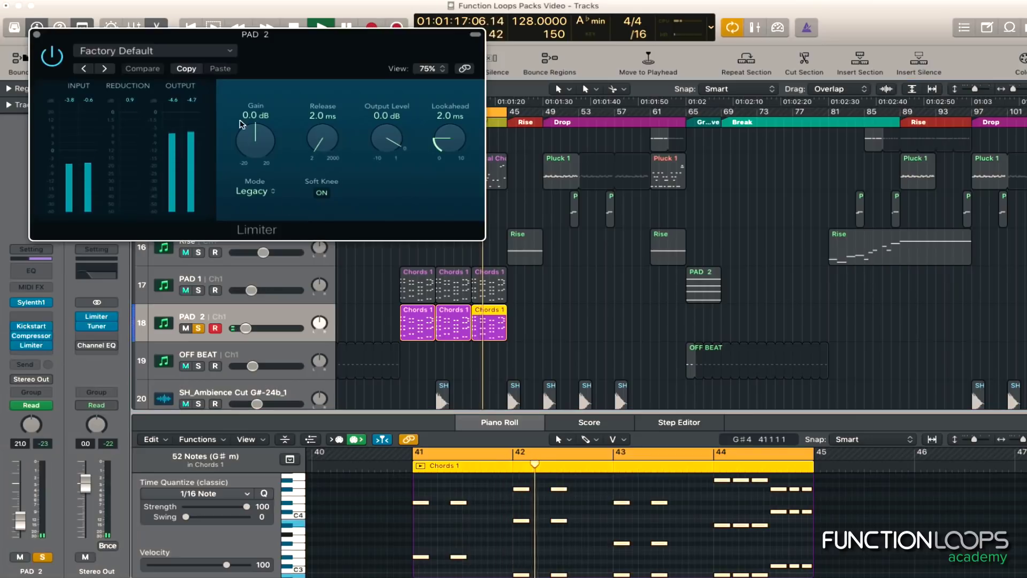
{"action": "left_click_drag", "start_coordinate": [241, 124], "coordinate": [240, 99]}
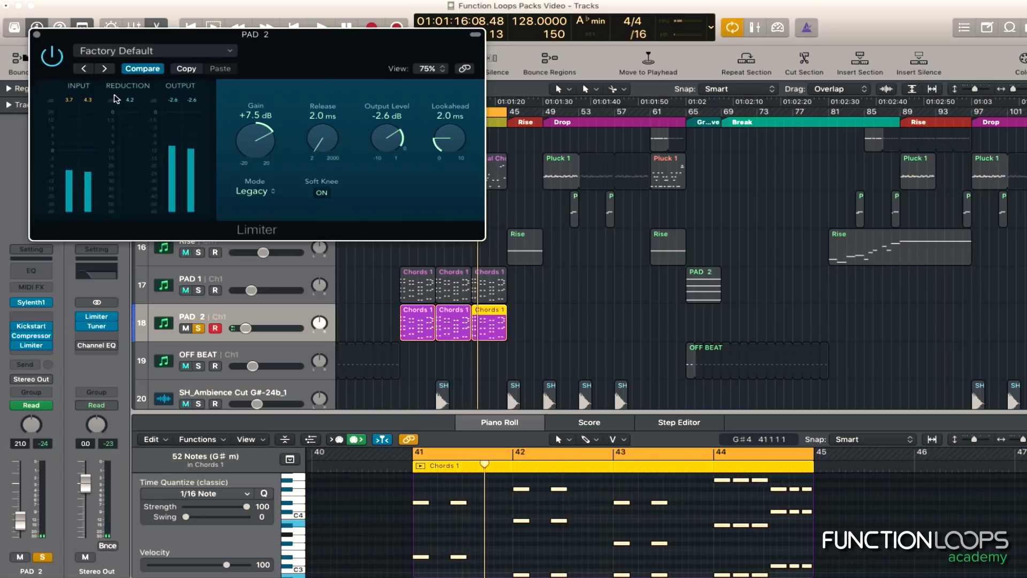
{"action": "left_click", "coordinate": [37, 35]}
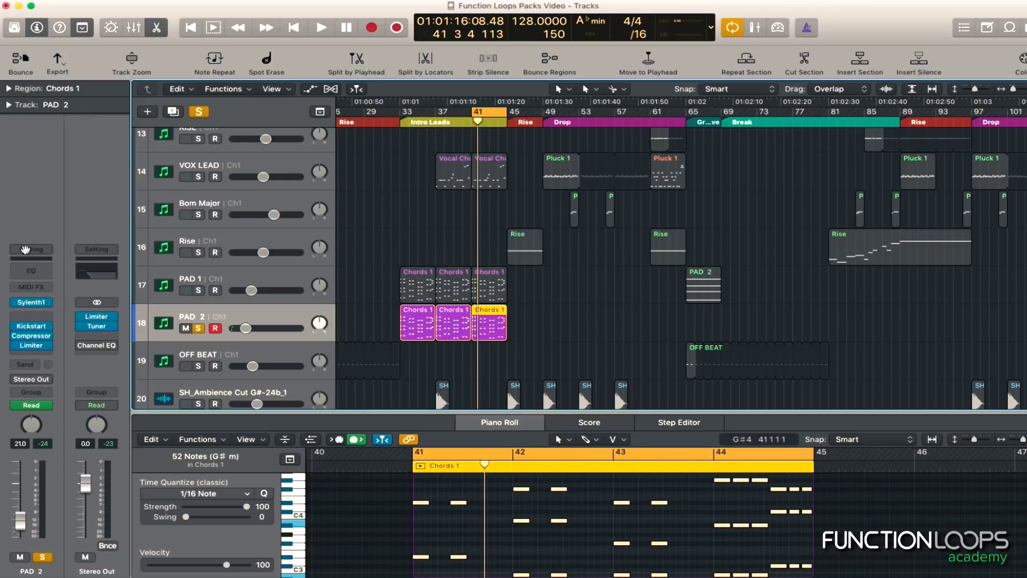
- Insert a stereo FF Pro-Q 2 between the Compressor and Limiter on the PAD 2 track
{"action": "left_click", "coordinate": [35, 344]}
{"action": "mouse_move", "coordinate": [135, 385]}
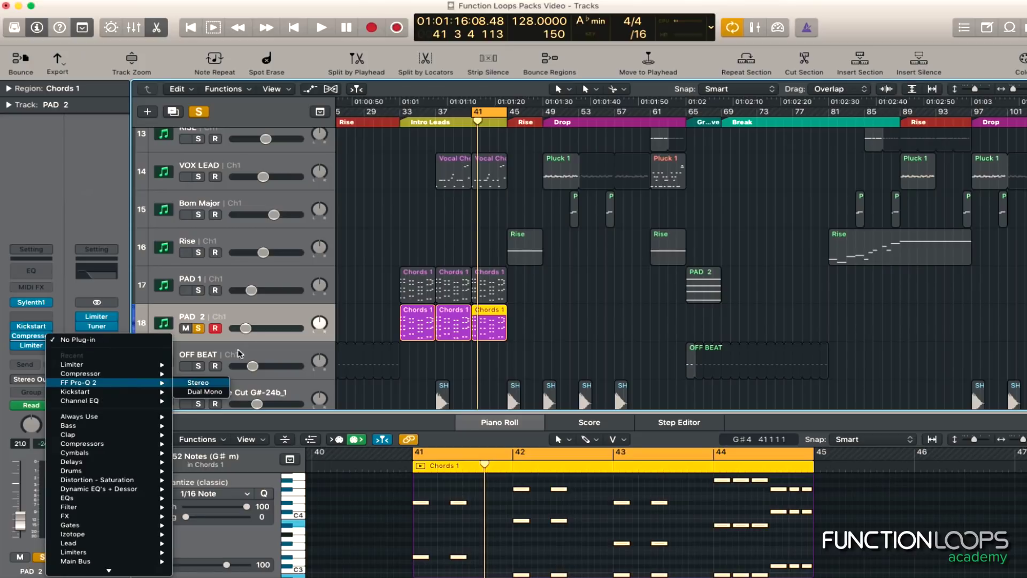
{"action": "left_click", "coordinate": [198, 381]}
- On PAD 2's Pro-Q 2, bypass the default mid bell and set the low cut to about 161 Hz during playback
{"action": "left_click_drag", "start_coordinate": [61, 190], "coordinate": [231, 197]}
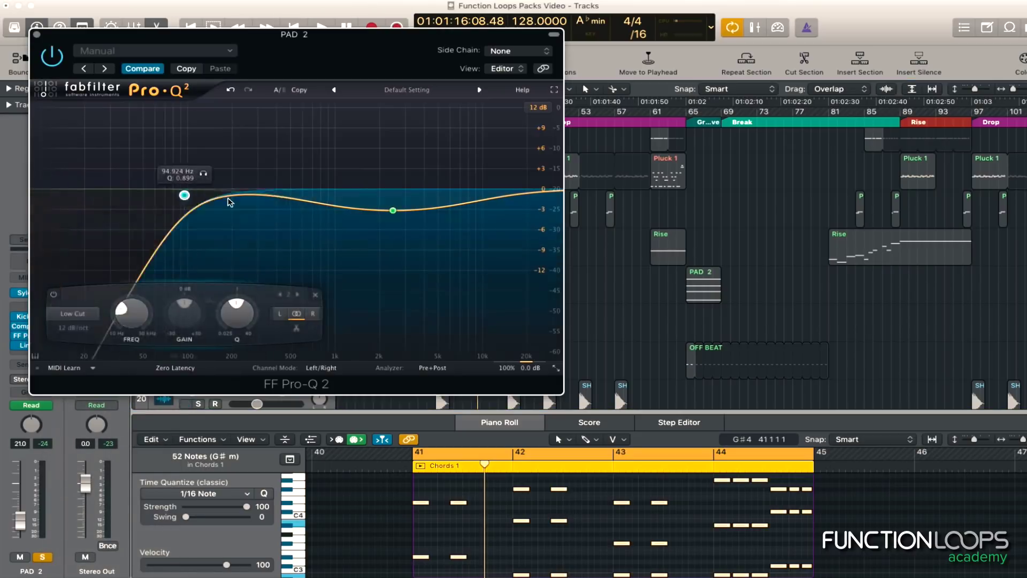
{"action": "right_click", "coordinate": [393, 210]}
{"action": "left_click", "coordinate": [412, 221]}
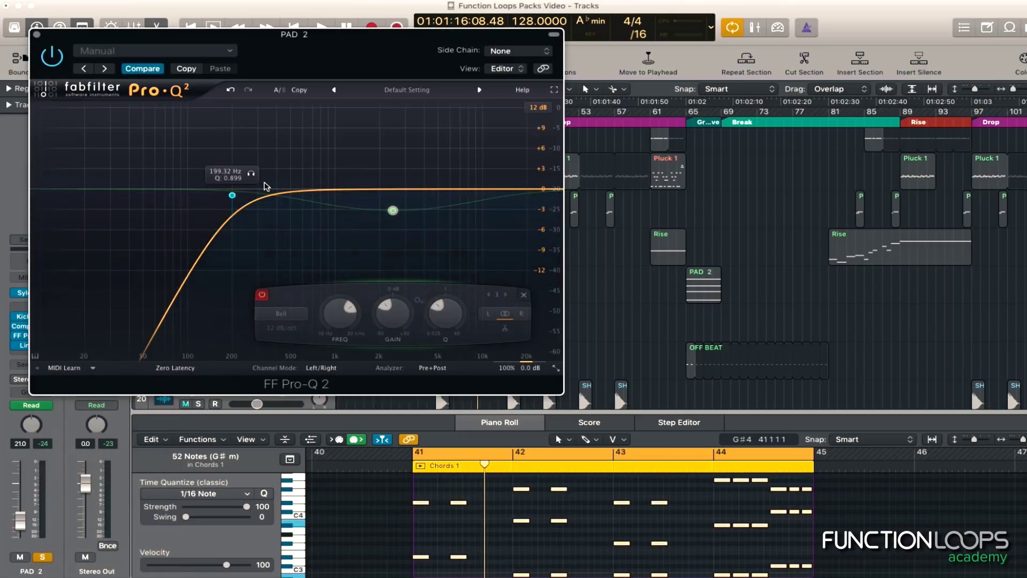
{"action": "key", "text": "space"}
{"action": "left_click_drag", "start_coordinate": [231, 197], "coordinate": [218, 197]}
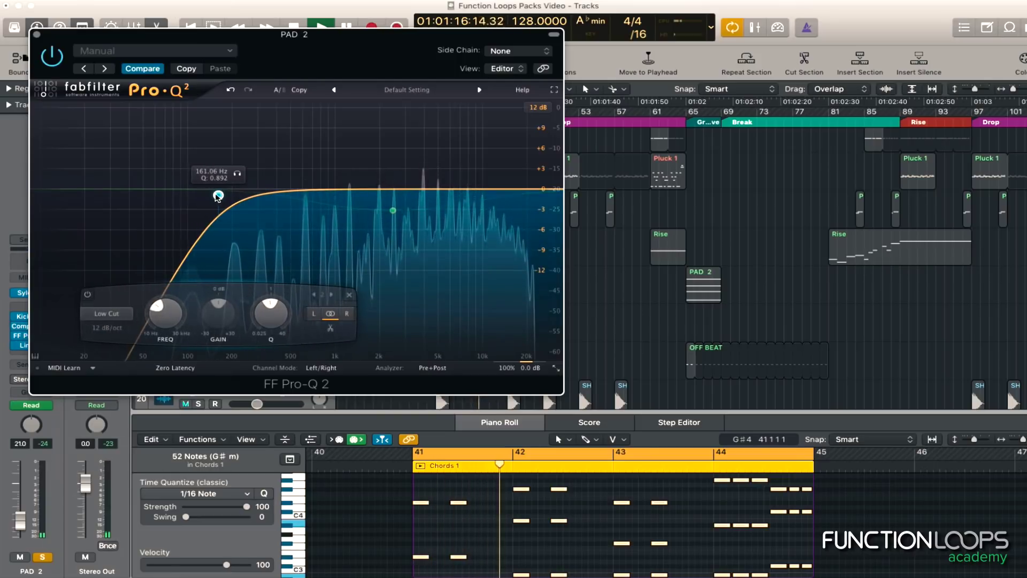
- Add a narrow bell at about 904 Hz on PAD 2's EQ with a Q of 40 and a gain of -4.91 dB
{"action": "left_click", "coordinate": [328, 190]}
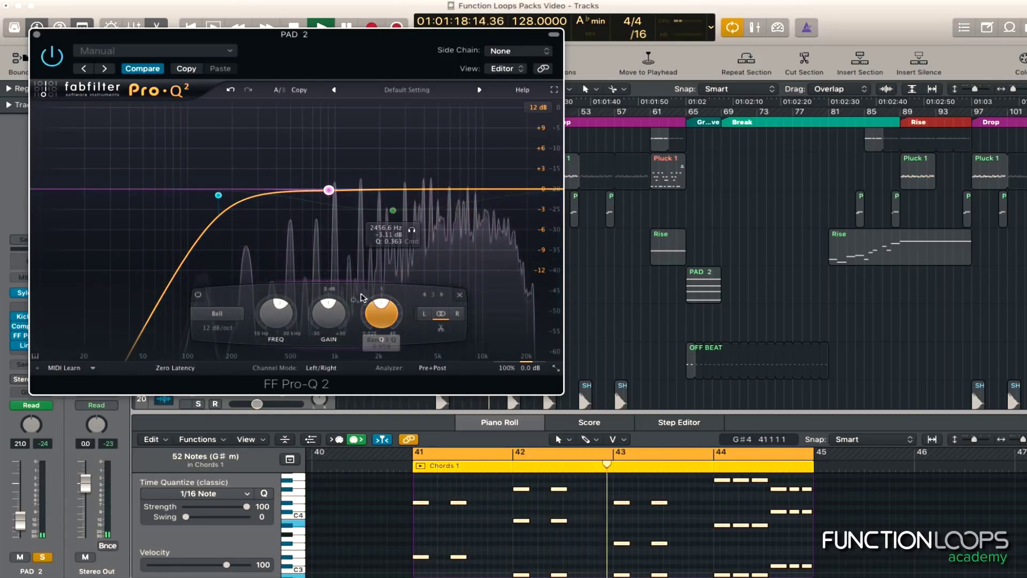
{"action": "left_click_drag", "start_coordinate": [336, 312], "coordinate": [347, 246]}
{"action": "left_click_drag", "start_coordinate": [381, 309], "coordinate": [379, 206]}
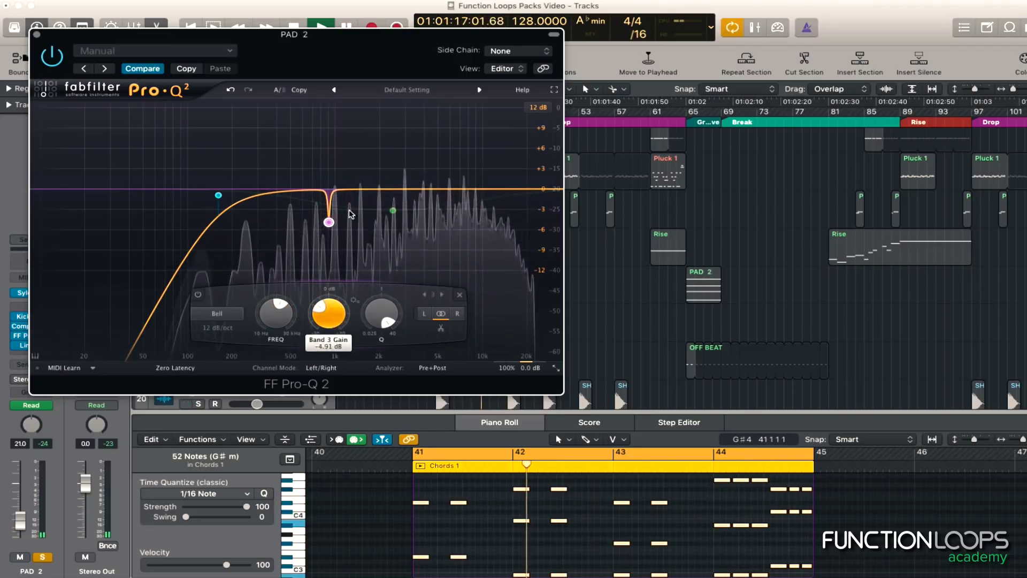
- Add two narrow bell cuts to PAD 2's EQ, about -3.5 dB near 630 Hz and about -2.5 dB near 2.9 kHz
{"action": "left_click", "coordinate": [306, 191]}
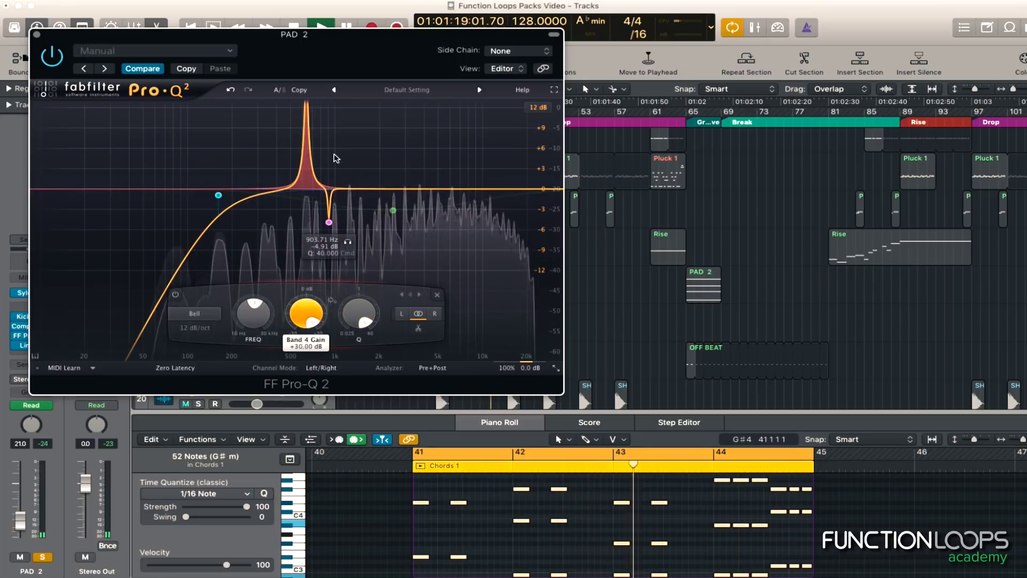
{"action": "left_click_drag", "start_coordinate": [298, 345], "coordinate": [298, 367]}
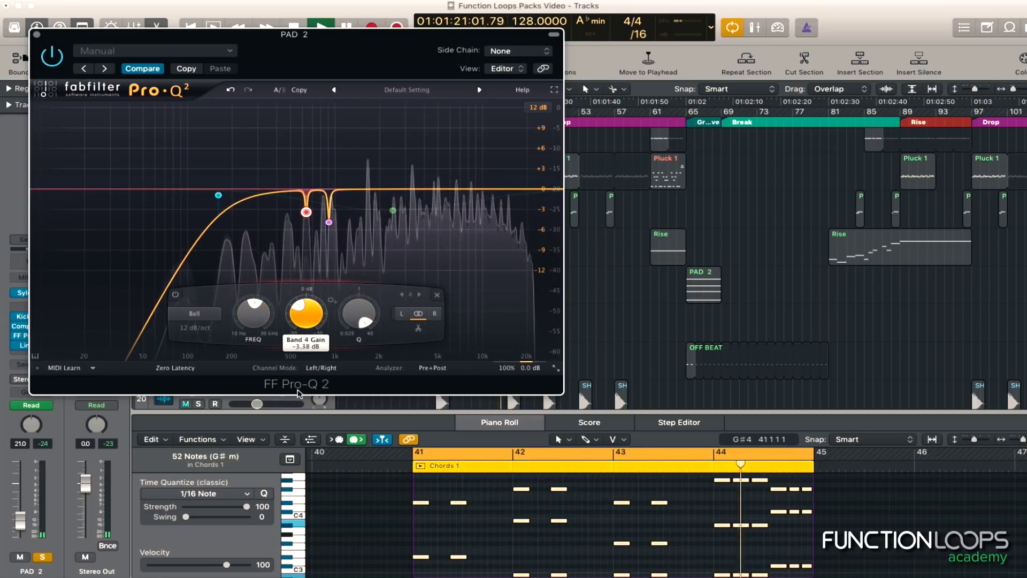
{"action": "left_click", "coordinate": [373, 189]}
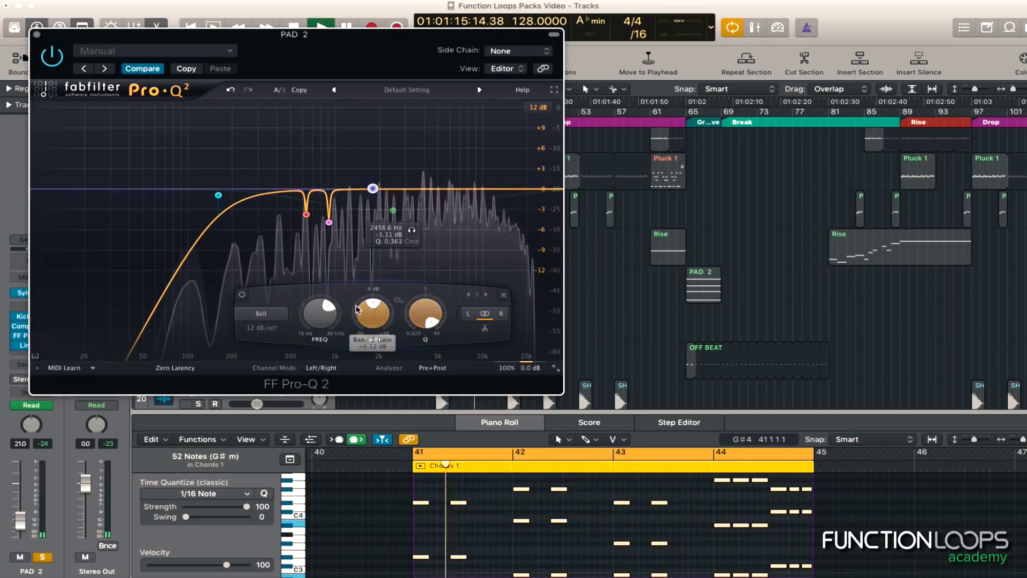
{"action": "left_click_drag", "start_coordinate": [324, 319], "coordinate": [335, 312]}
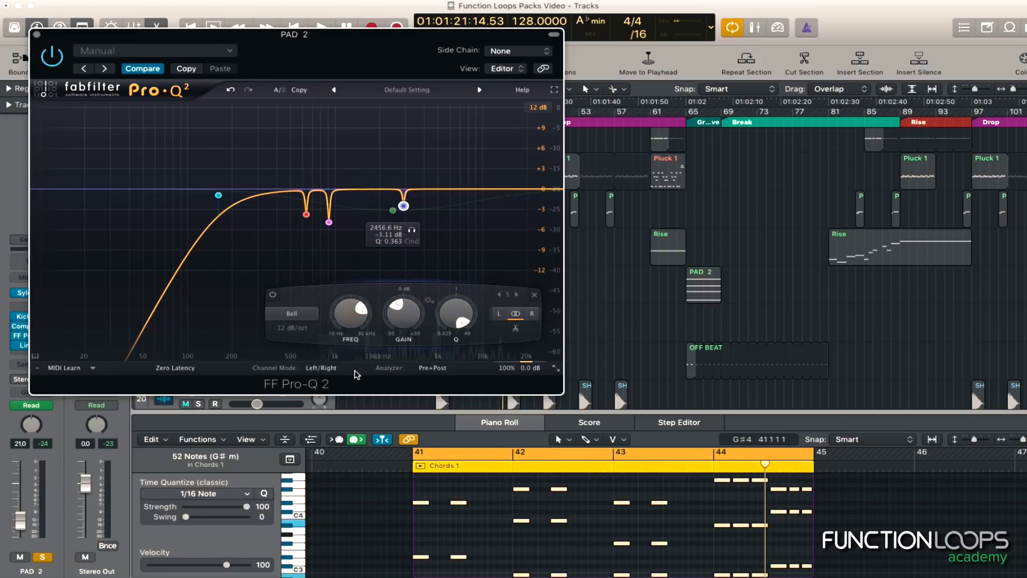
- Add a wider bell on PAD 2's EQ at about 1648 Hz with a gain of -2.6 dB during playback, and close its window
{"action": "left_click", "coordinate": [383, 197]}
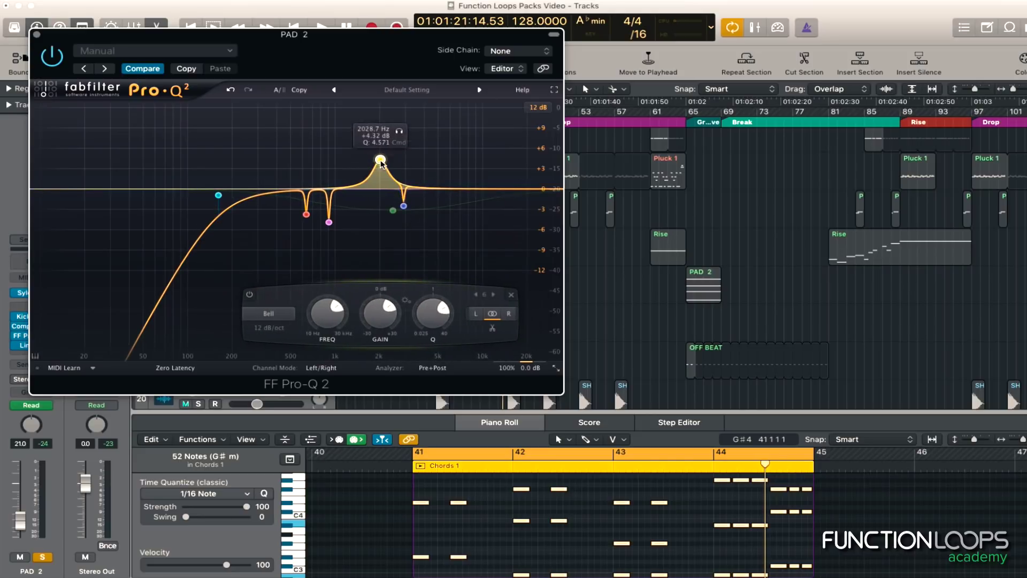
{"action": "key", "text": "space"}
{"action": "left_click_drag", "start_coordinate": [382, 178], "coordinate": [369, 204]}
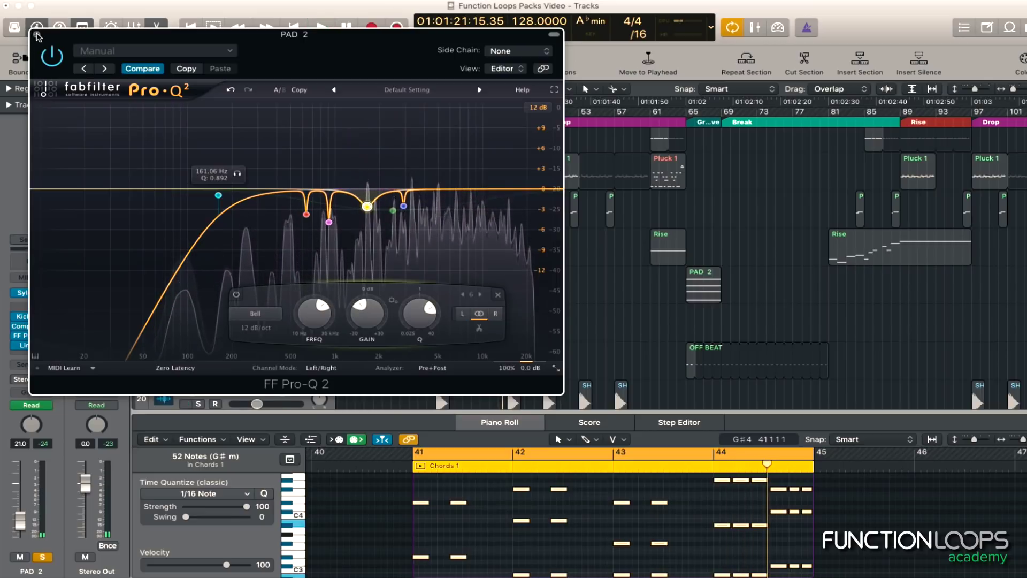
{"action": "left_click", "coordinate": [38, 36]}
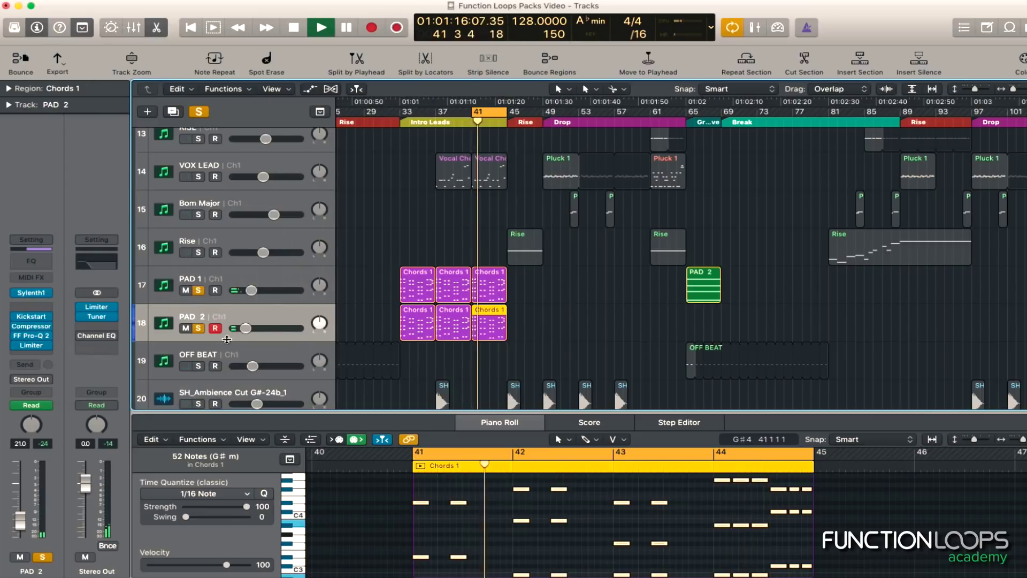
- Raise PAD 2's volume to -17.4 dB and add a nearly flat bell at about 7.6 kHz to its EQ
{"action": "left_click_drag", "start_coordinate": [245, 328], "coordinate": [248, 328]}
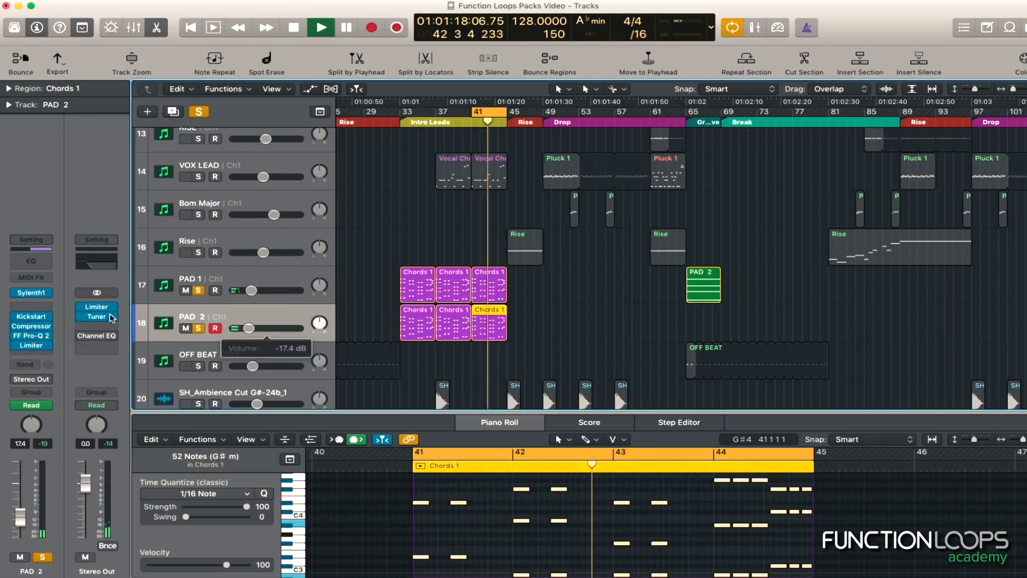
{"action": "left_click", "coordinate": [30, 336]}
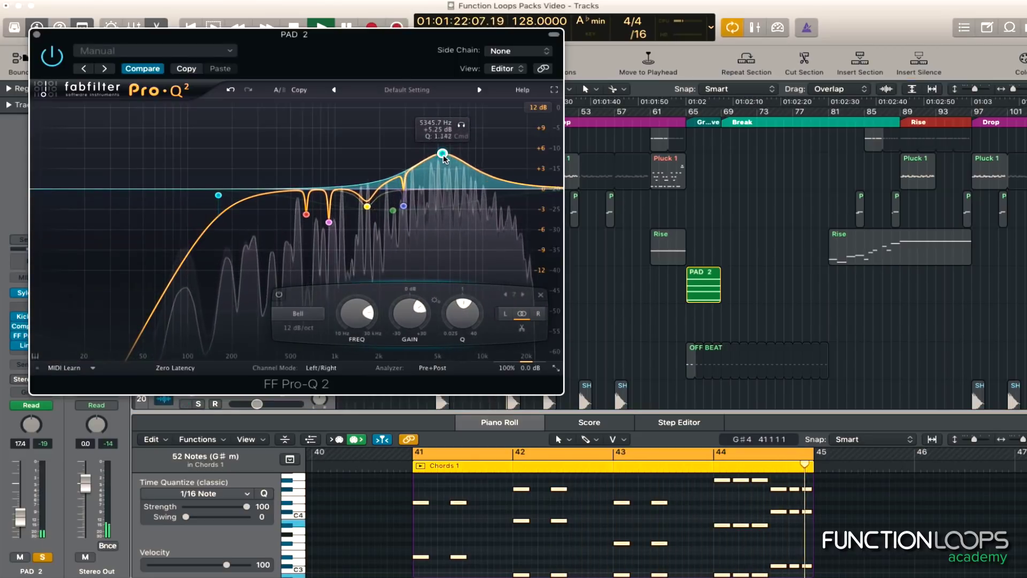
{"action": "left_click_drag", "start_coordinate": [443, 155], "coordinate": [485, 162]}
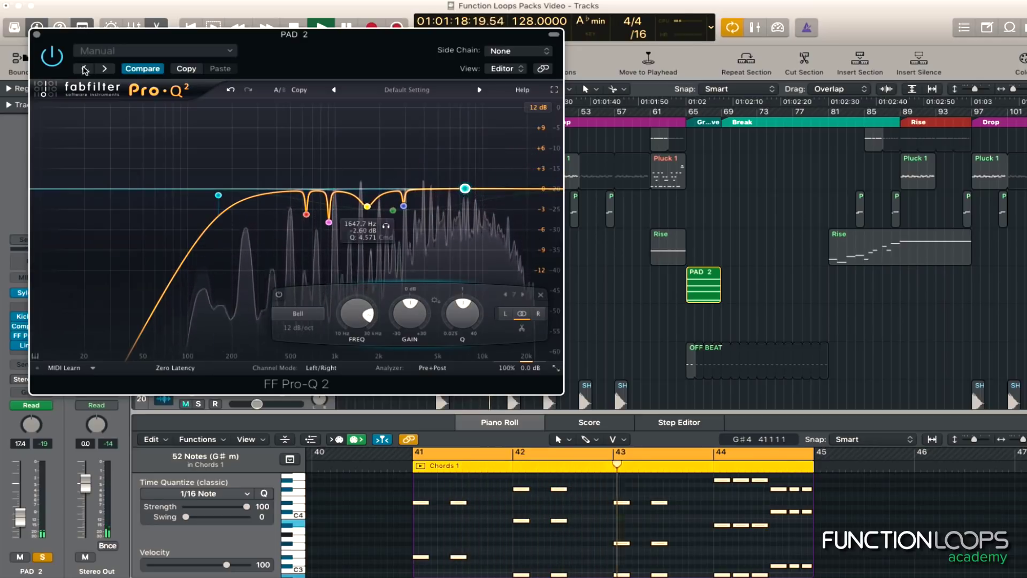
{"action": "left_click", "coordinate": [37, 34]}
- Unsolo PAD 1 and add a narrow bell on PAD 2's EQ at about 4946 Hz with a Q of 40 and -6.2 dB gain
{"action": "left_click", "coordinate": [195, 291]}
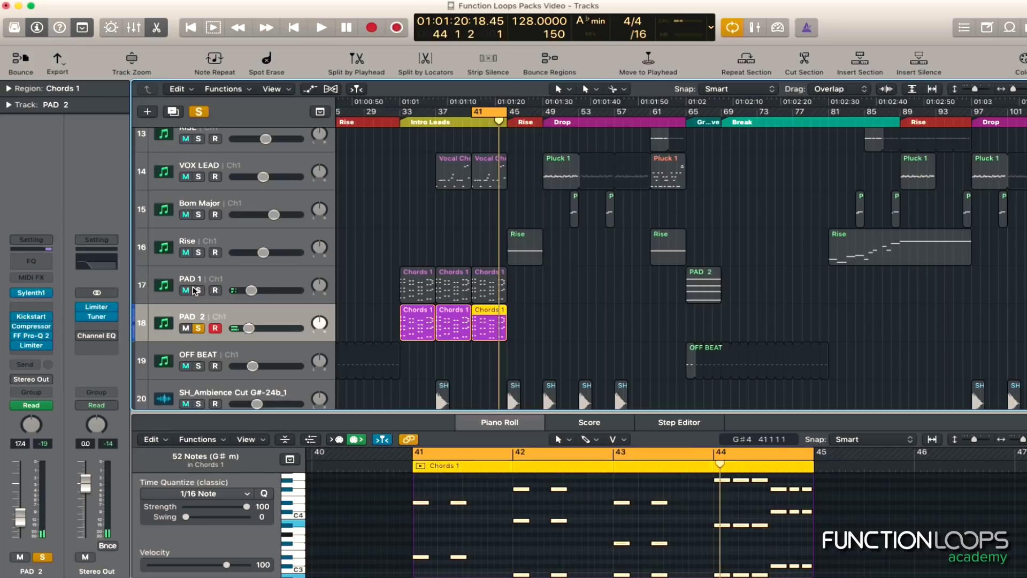
{"action": "key", "text": "space"}
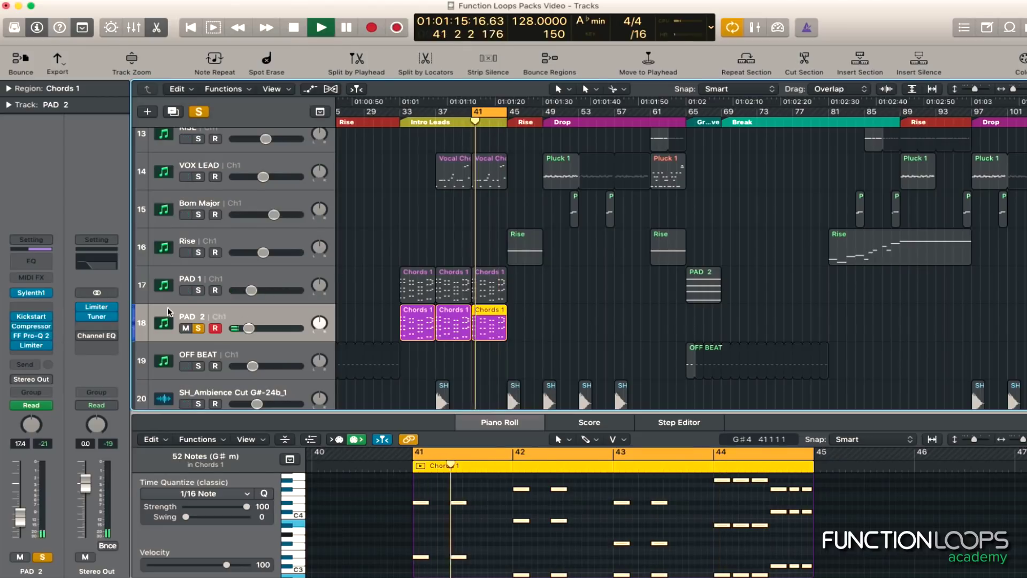
{"action": "left_click", "coordinate": [31, 335]}
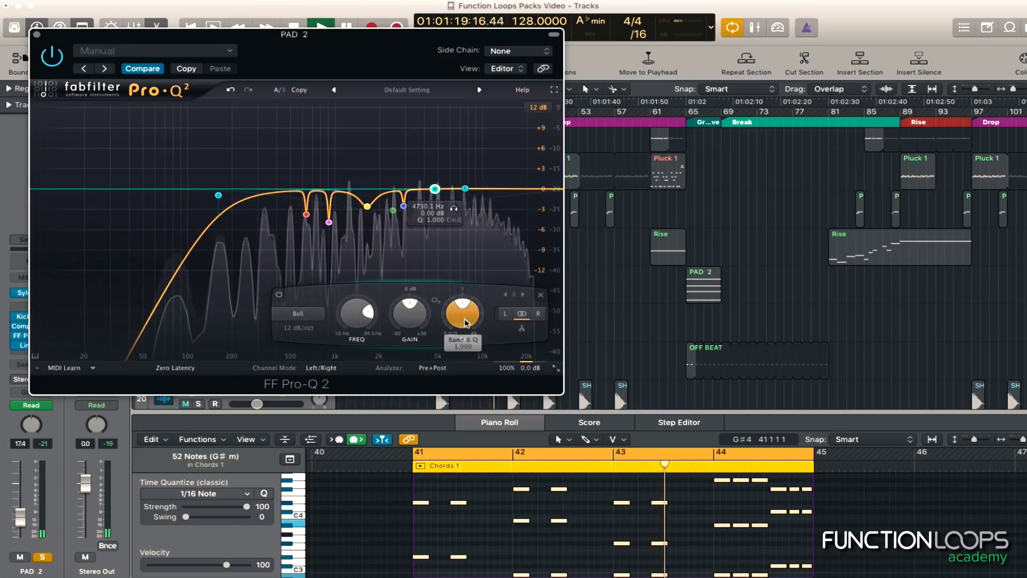
{"action": "left_click_drag", "start_coordinate": [466, 320], "coordinate": [456, 225]}
{"action": "left_click_drag", "start_coordinate": [411, 310], "coordinate": [412, 292]}
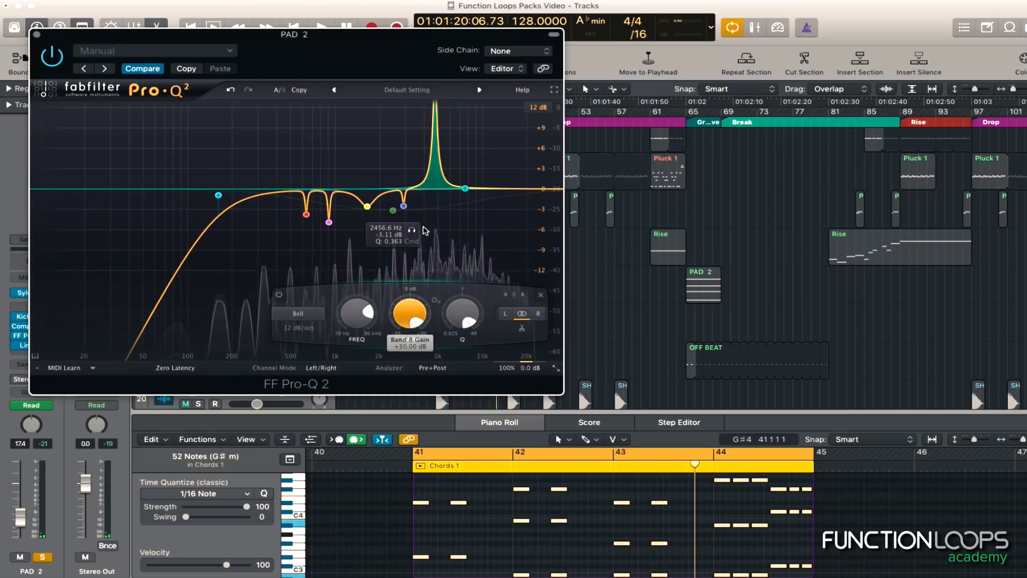
{"action": "key", "text": "space"}
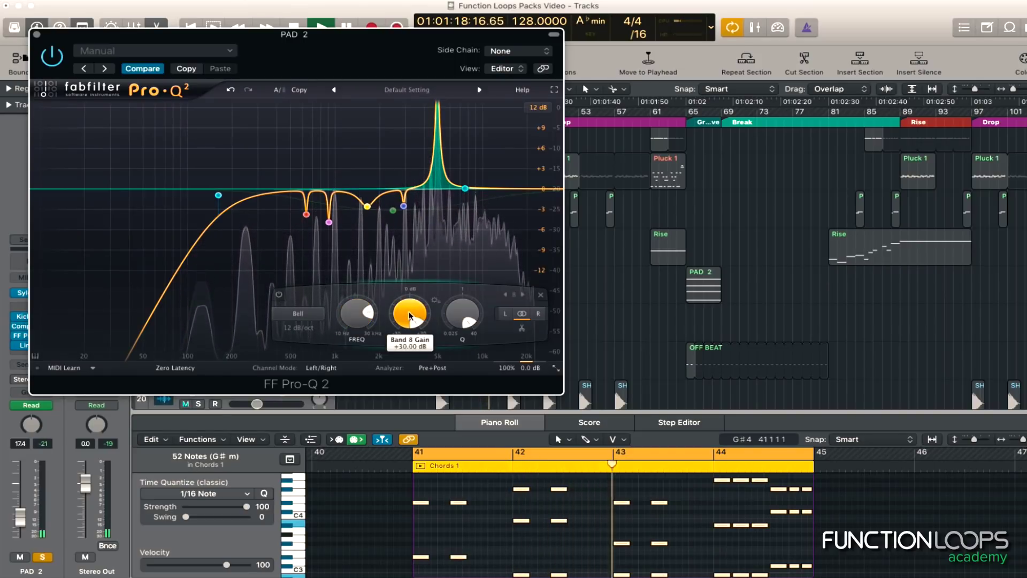
{"action": "left_click_drag", "start_coordinate": [405, 388], "coordinate": [406, 398]}
- Add another narrow bell on PAD 2's EQ, sweep it to about 1 kHz and cut it by about 11 dB
{"action": "double_click", "coordinate": [426, 192]}
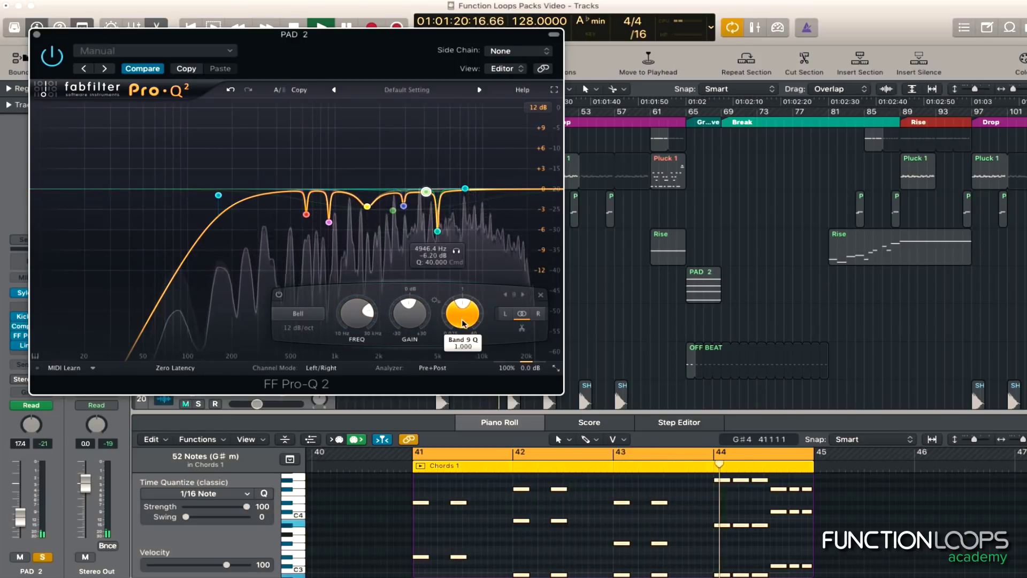
{"action": "left_click_drag", "start_coordinate": [463, 311], "coordinate": [463, 238]}
{"action": "left_click_drag", "start_coordinate": [408, 305], "coordinate": [358, 298]}
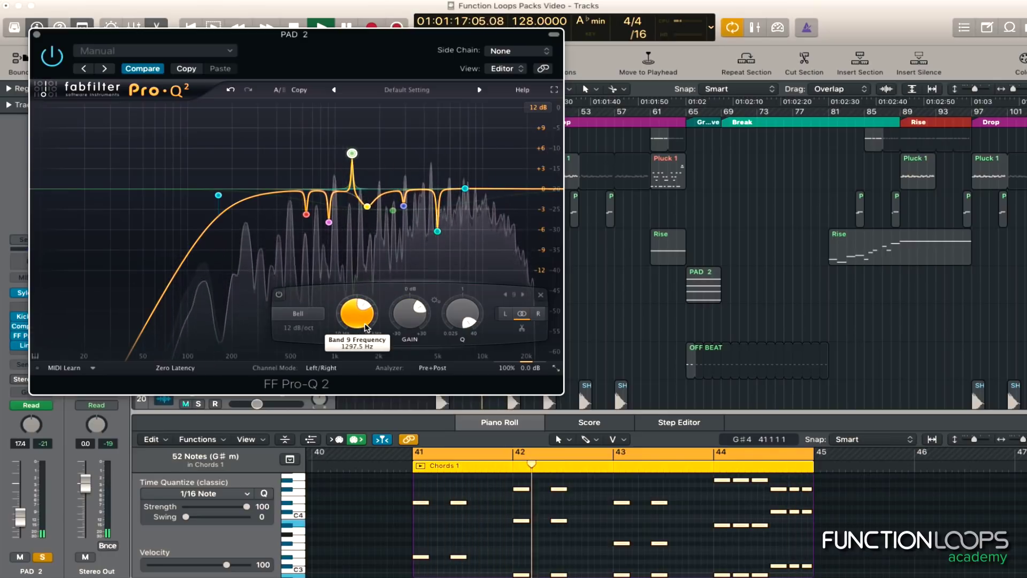
{"action": "left_click_drag", "start_coordinate": [408, 316], "coordinate": [426, 243]}
{"action": "mouse_move", "coordinate": [353, 317]}
{"action": "left_mouse_down"}
{"action": "mouse_move", "coordinate": [354, 309]}
{"action": "mouse_move", "coordinate": [349, 323]}
{"action": "left_mouse_up"}
{"action": "left_click_drag", "start_coordinate": [410, 313], "coordinate": [410, 390]}
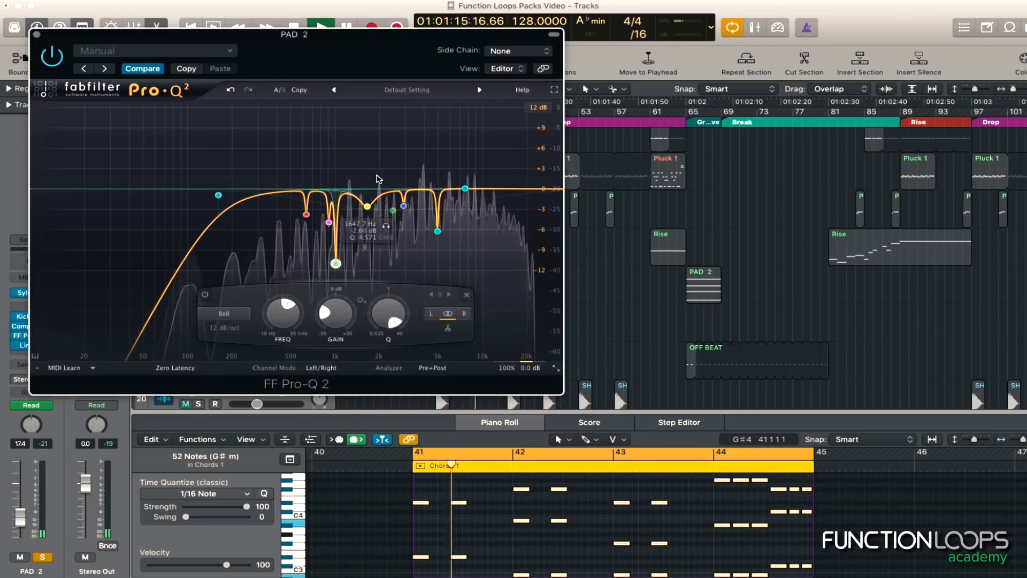
- Add two overlapping bell cuts of about -2 dB near 3.7 kHz on PAD 2's EQ and close its window
{"action": "left_click_drag", "start_coordinate": [420, 191], "coordinate": [421, 201]}
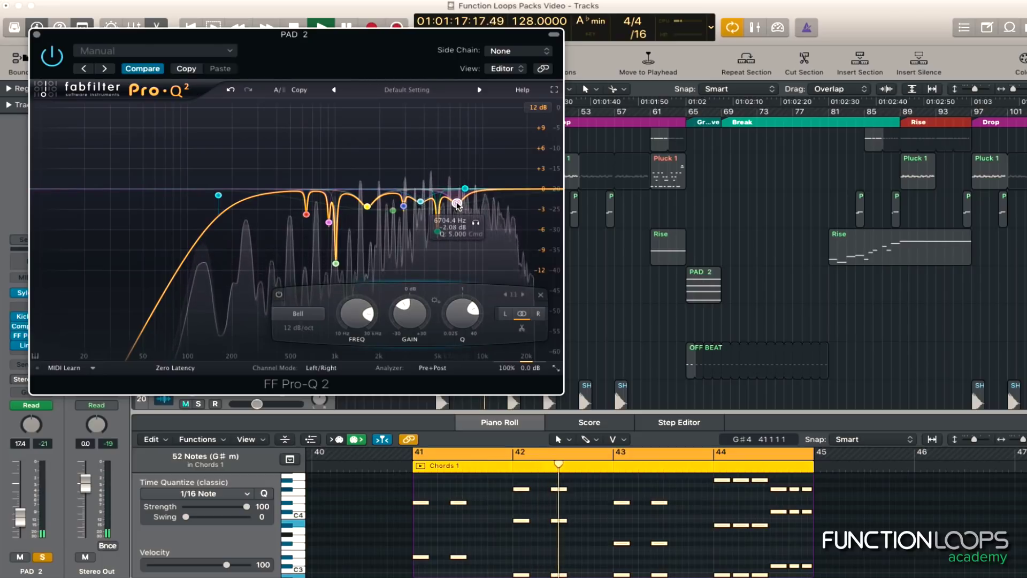
{"action": "left_click_drag", "start_coordinate": [453, 149], "coordinate": [419, 208]}
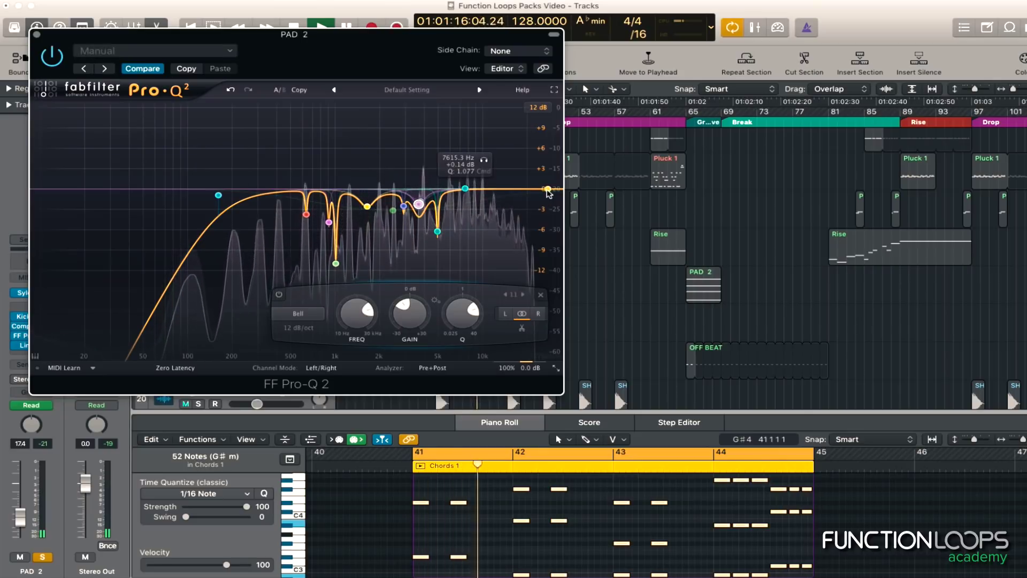
{"action": "left_click", "coordinate": [36, 33]}
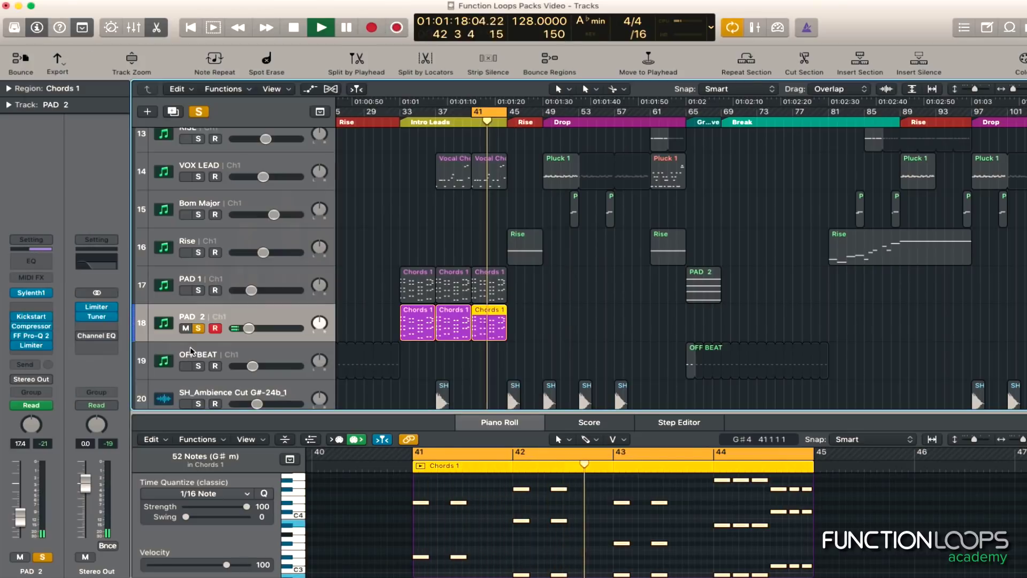
- Solo PAD 1 alongside PAD 2 and toggle PAD 2's solo to compare the pads during playback
{"action": "left_click", "coordinate": [197, 291]}
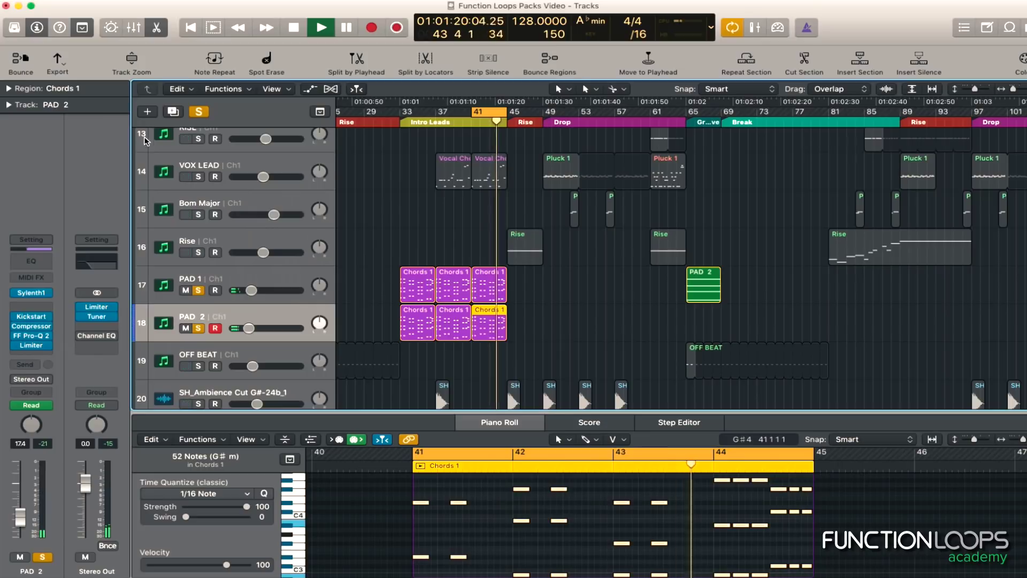
{"action": "left_click", "coordinate": [199, 328]}
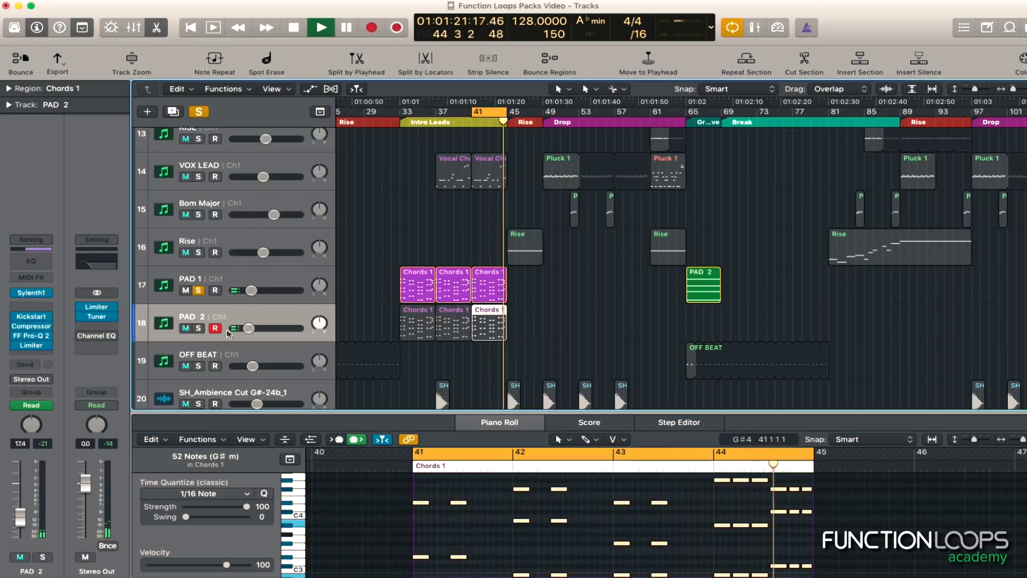
{"action": "left_click", "coordinate": [198, 328]}
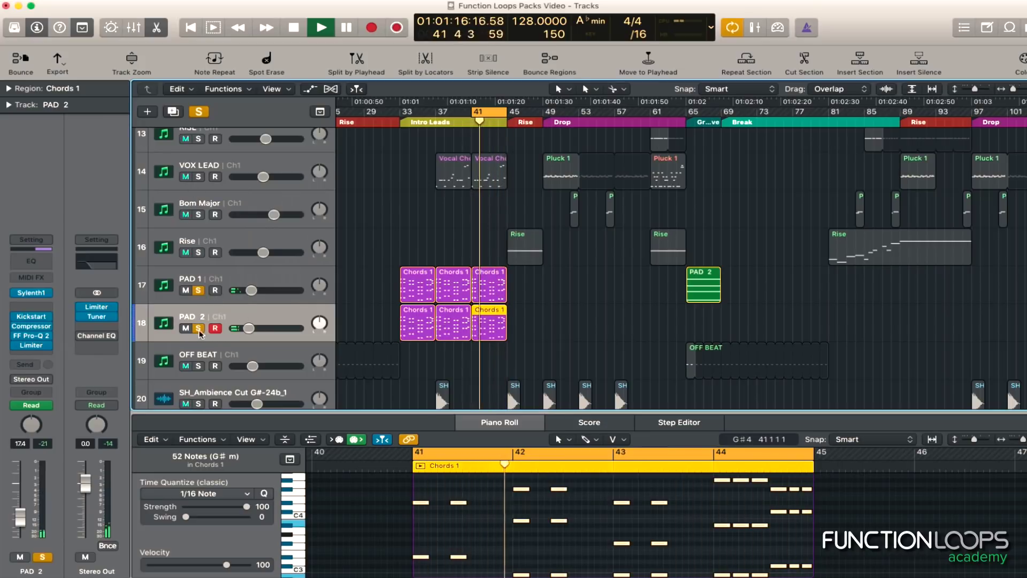
{"action": "left_click", "coordinate": [199, 328]}
- On PAD 1's EQ, add a bell of about +3.4 dB near 9 kHz and lower the bell near 120 Hz to about +2.8 dB
{"action": "left_click", "coordinate": [216, 280]}
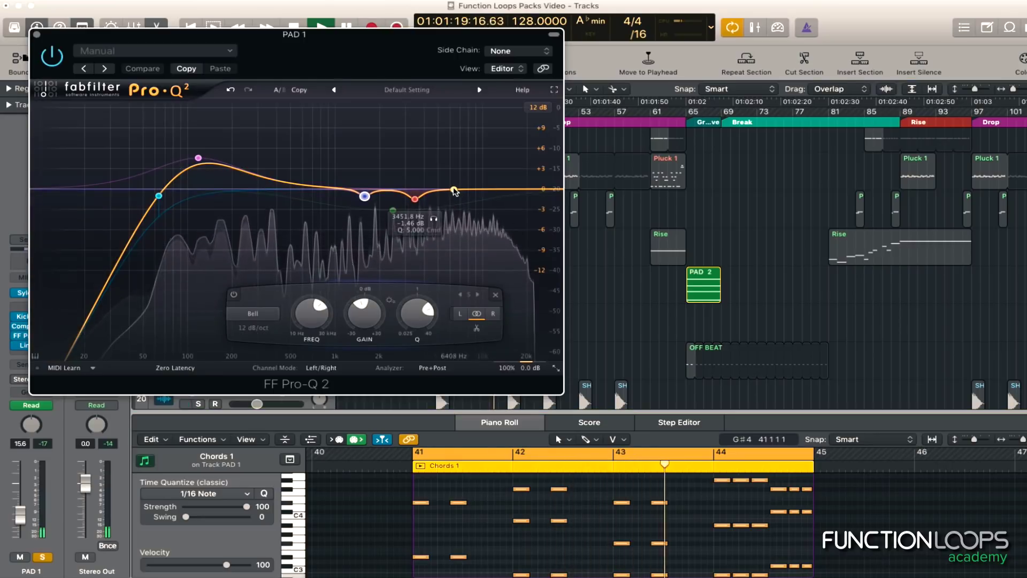
{"action": "left_click_drag", "start_coordinate": [456, 189], "coordinate": [477, 166]}
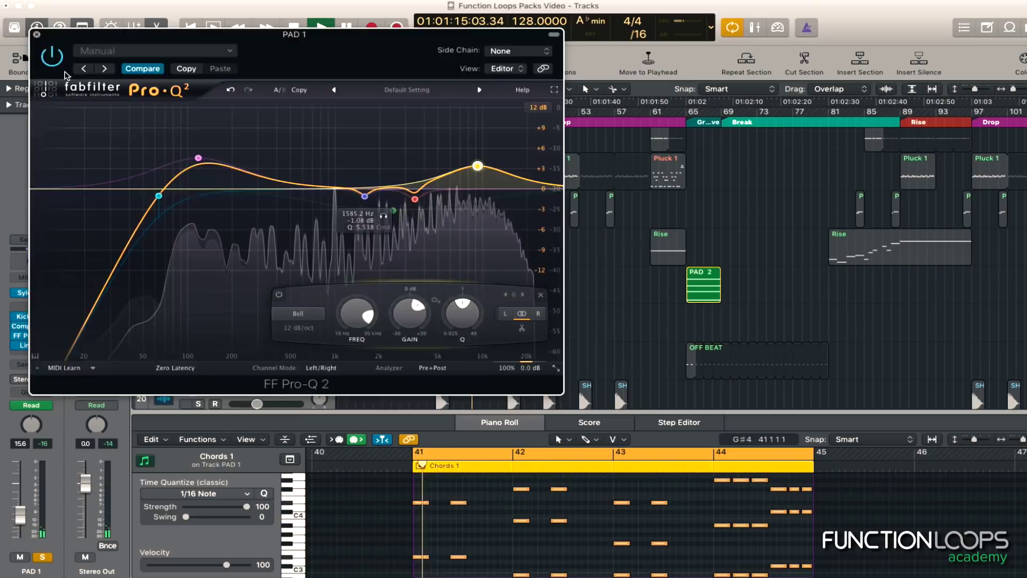
{"action": "left_click", "coordinate": [37, 33]}
{"action": "left_click", "coordinate": [36, 337]}
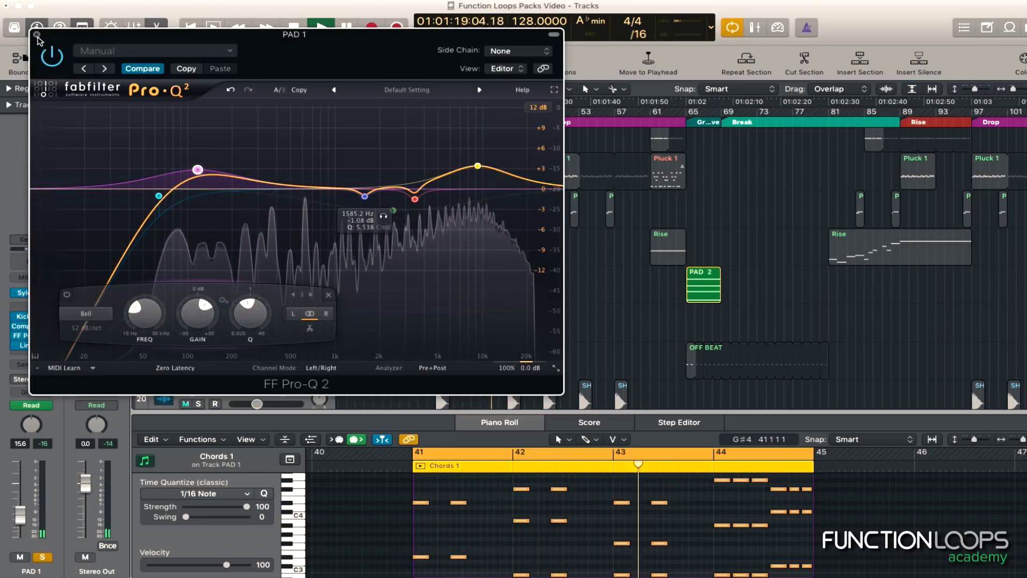
{"action": "left_click", "coordinate": [36, 34]}
- Clear the pads' solos to hear the full mix, and solo Layer_Drop 01, VOX LEAD, PAD 1 and PAD 2 together
{"action": "left_click", "coordinate": [197, 327]}
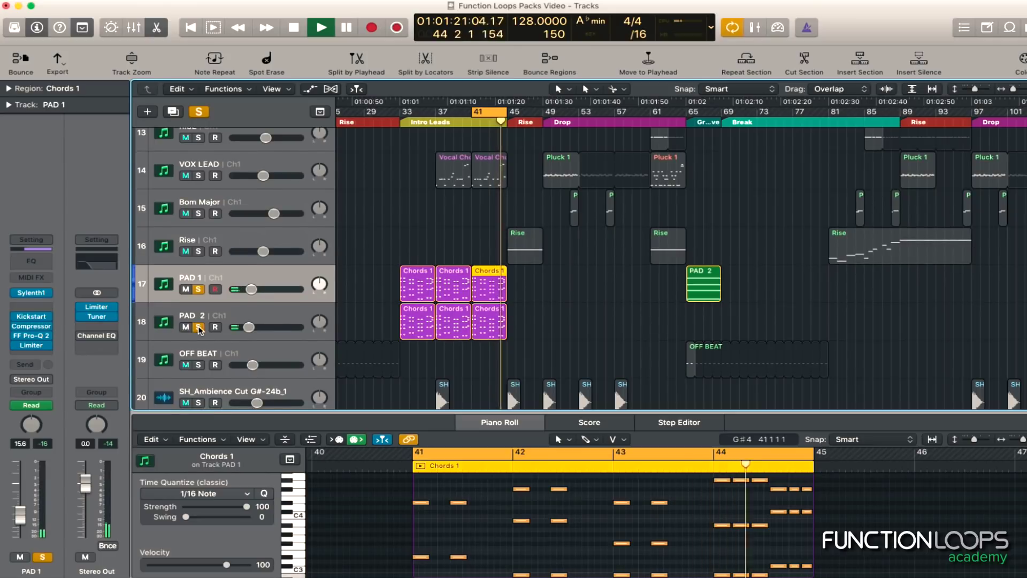
{"action": "left_click_drag", "start_coordinate": [198, 327], "coordinate": [198, 289]}
{"action": "scroll", "coordinate": [439, 270], "scroll_direction": "up", "scroll_amount": 2}
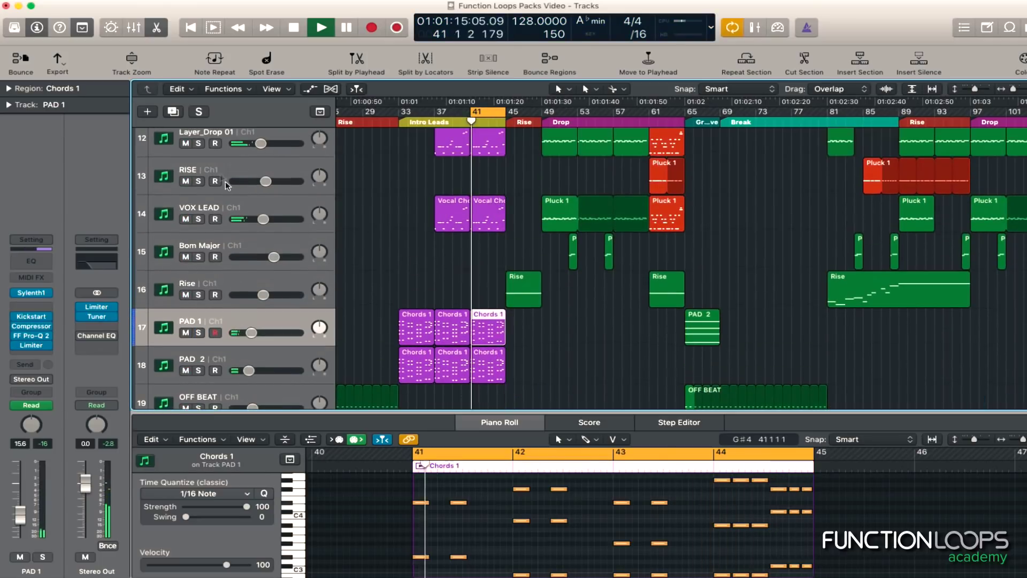
{"action": "left_click", "coordinate": [198, 143]}
{"action": "left_click", "coordinate": [198, 219]}
{"action": "left_click", "coordinate": [197, 332]}
{"action": "left_click", "coordinate": [198, 370]}
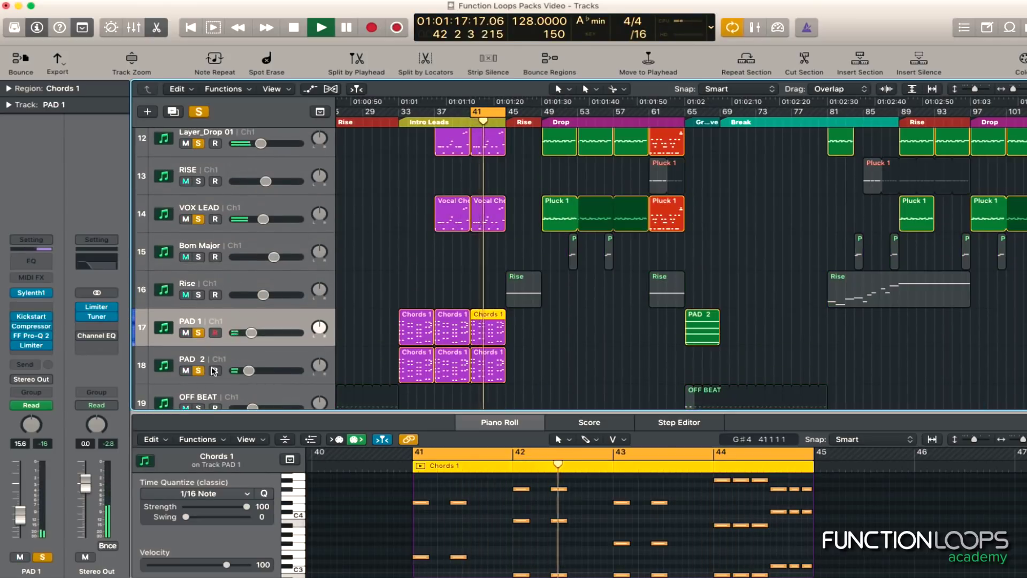
- Raise PAD 1's volume to -12.6 dB and bring PAD 2's volume up slightly
{"action": "scroll", "coordinate": [375, 331], "scroll_direction": "down", "scroll_amount": 2}
{"action": "left_click_drag", "start_coordinate": [251, 305], "coordinate": [256, 305]}
{"action": "left_click_drag", "start_coordinate": [243, 342], "coordinate": [249, 342]}
- Clear the solo on all tracks at once and stop playback
{"action": "scroll", "coordinate": [394, 340], "scroll_direction": "down", "scroll_amount": 3}
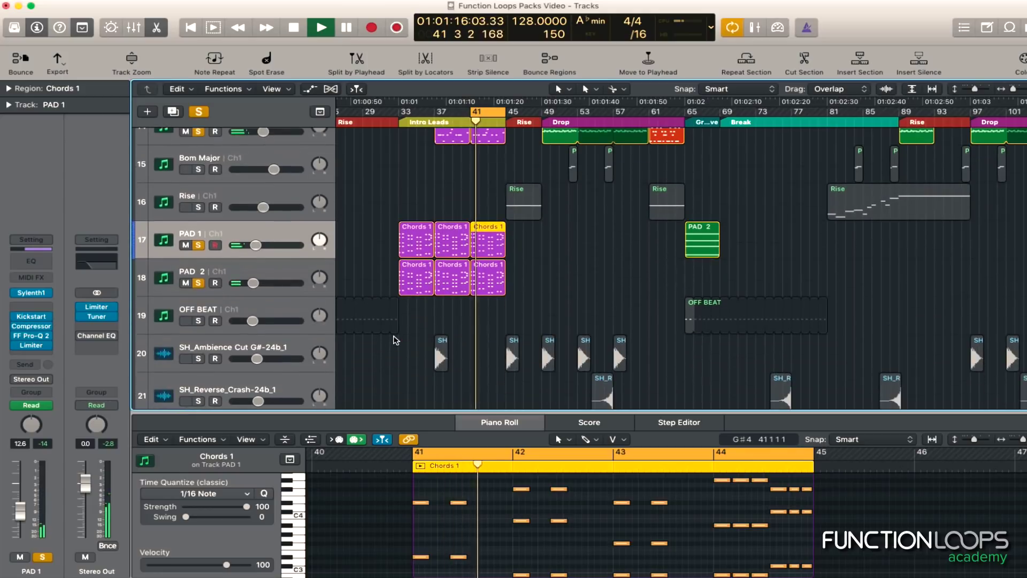
{"action": "left_click", "coordinate": [198, 283], "text": "alt"}
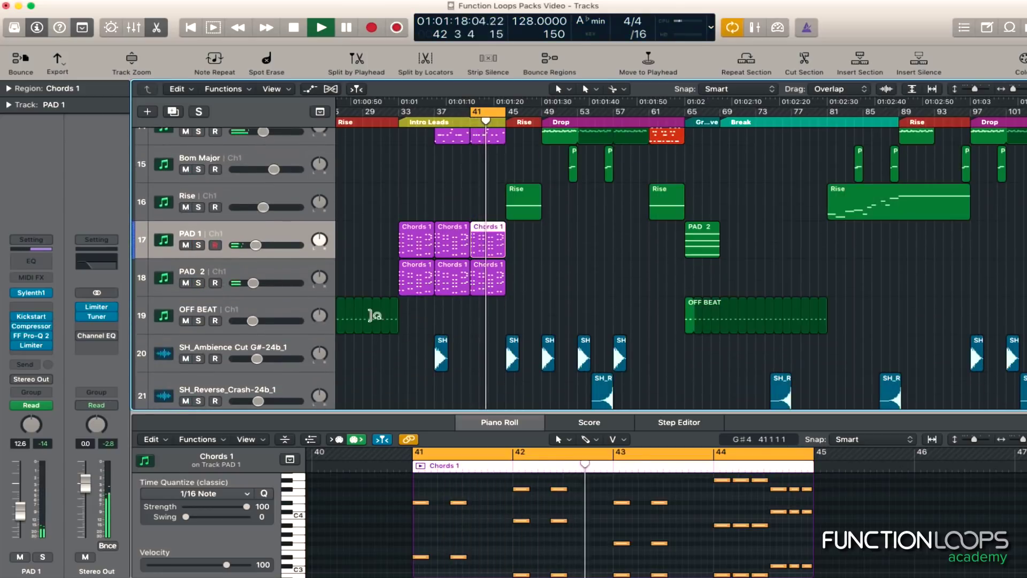
{"action": "scroll", "coordinate": [405, 324], "scroll_direction": "down", "scroll_amount": 6}
{"action": "key", "text": "space"}
{"action": "scroll", "coordinate": [452, 284], "scroll_direction": "up", "scroll_amount": 1}
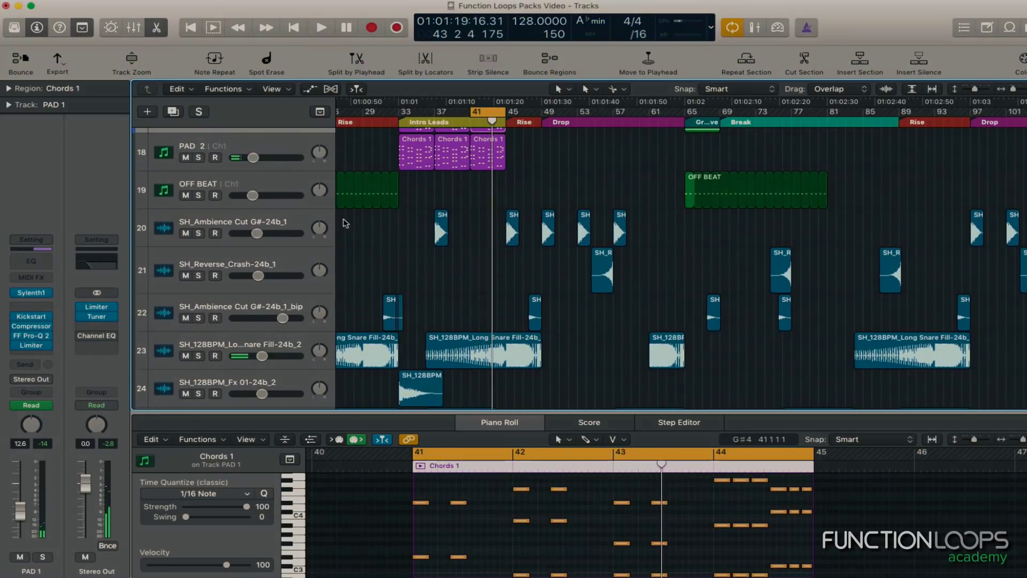